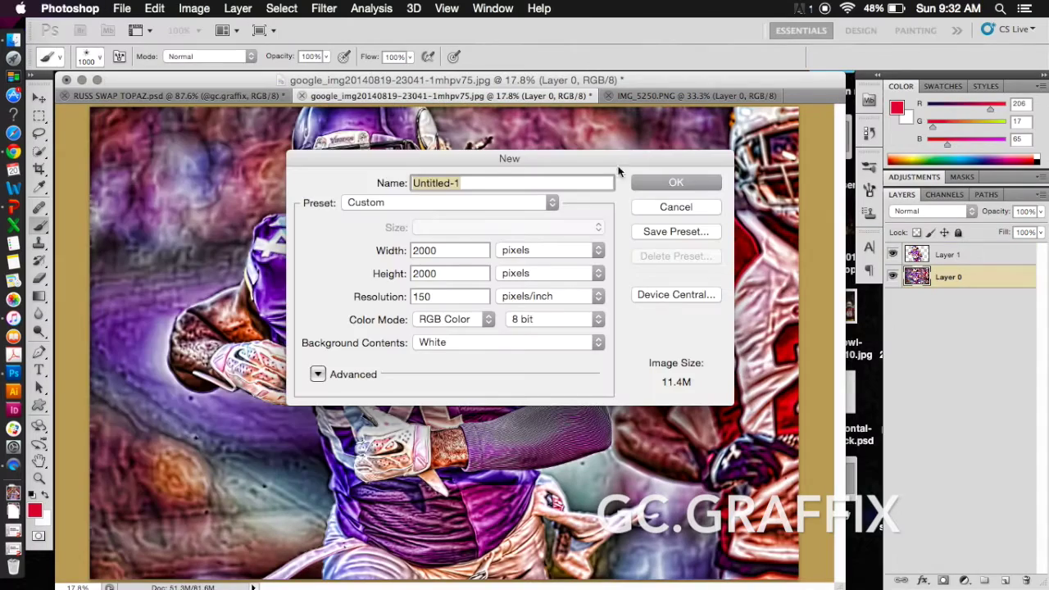
# - Create a 2000 × 2000 pixel document named paterrson and move the starry texture from IMG_5250.PNG into its upper-left corner
pyautogui.press('Return')
pyautogui.click(603, 96)
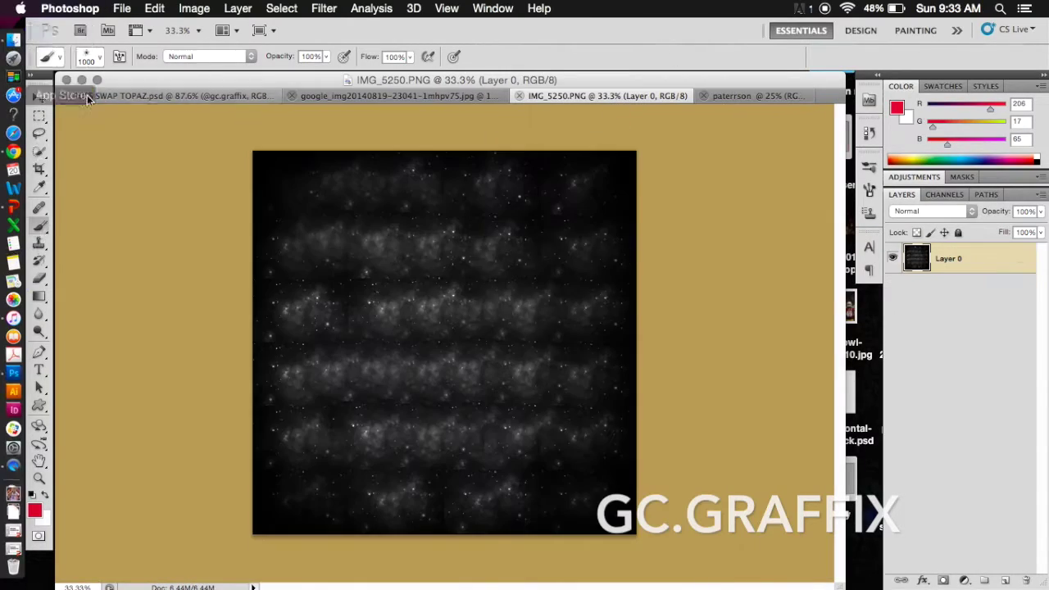
pyautogui.click(38, 98)
pyautogui.moveTo(436, 310); pyautogui.dragTo(389, 297)
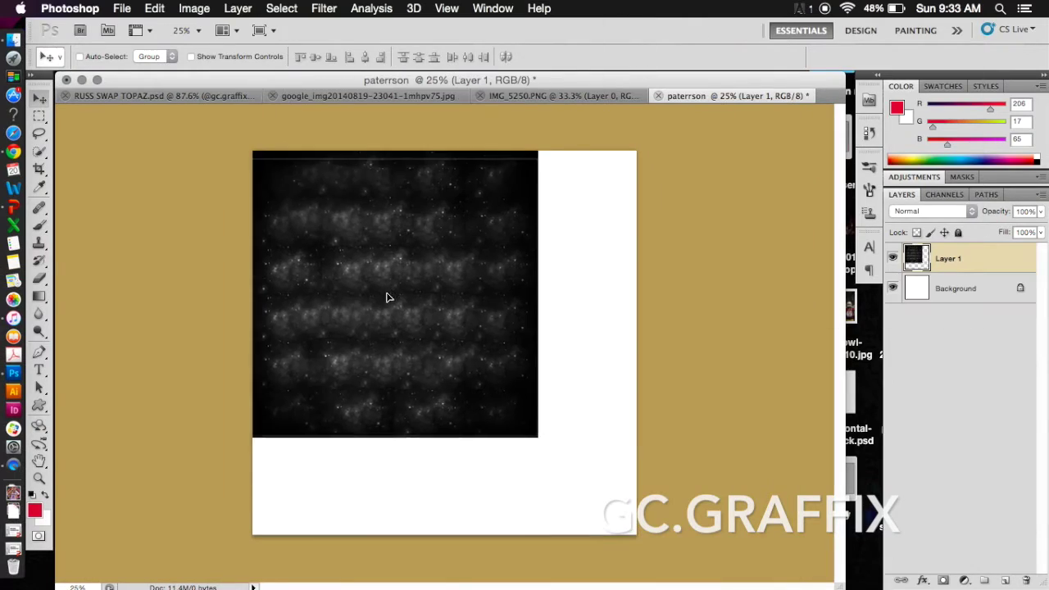
# - Display the rulers and scale the starry texture down to cover roughly the upper-left quadrant of the canvas
pyautogui.moveTo(540, 438); pyautogui.dragTo(401, 407)
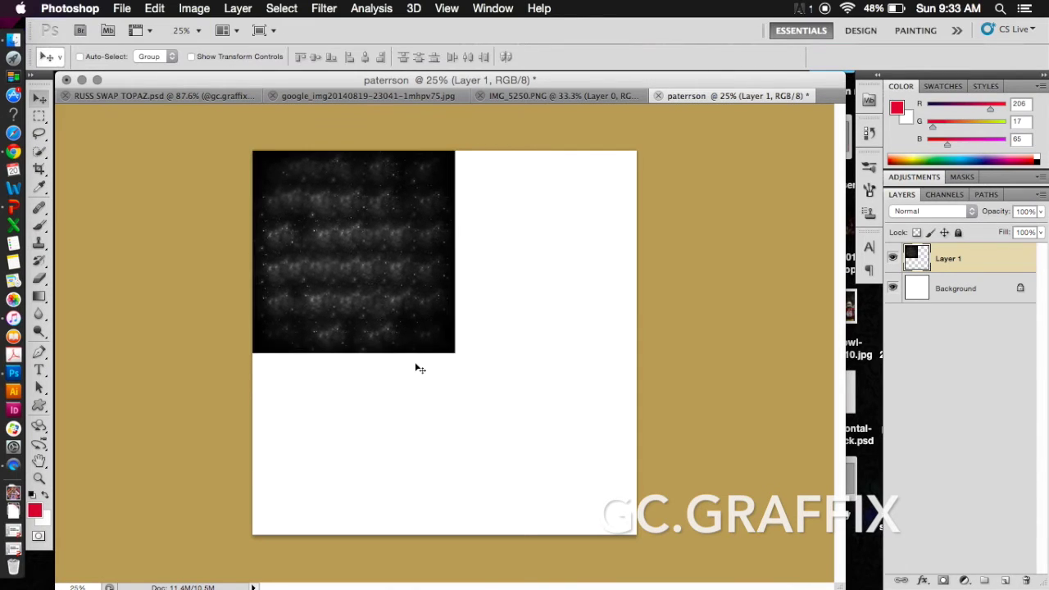
pyautogui.press('super+z')
pyautogui.press('super+r')
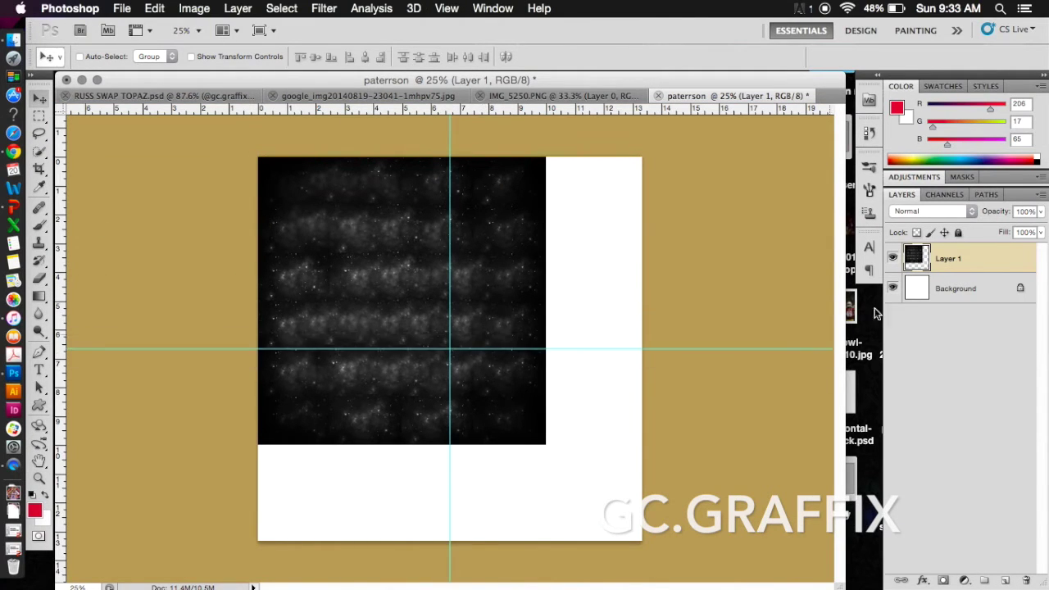
pyautogui.moveTo(546, 447); pyautogui.dragTo(445, 369)
# - Duplicate the starry texture into the remaining three quadrants so the copies tile the whole canvas
pyautogui.press('super+t')
pyautogui.moveTo(376, 308); pyautogui.dragTo(368, 514)
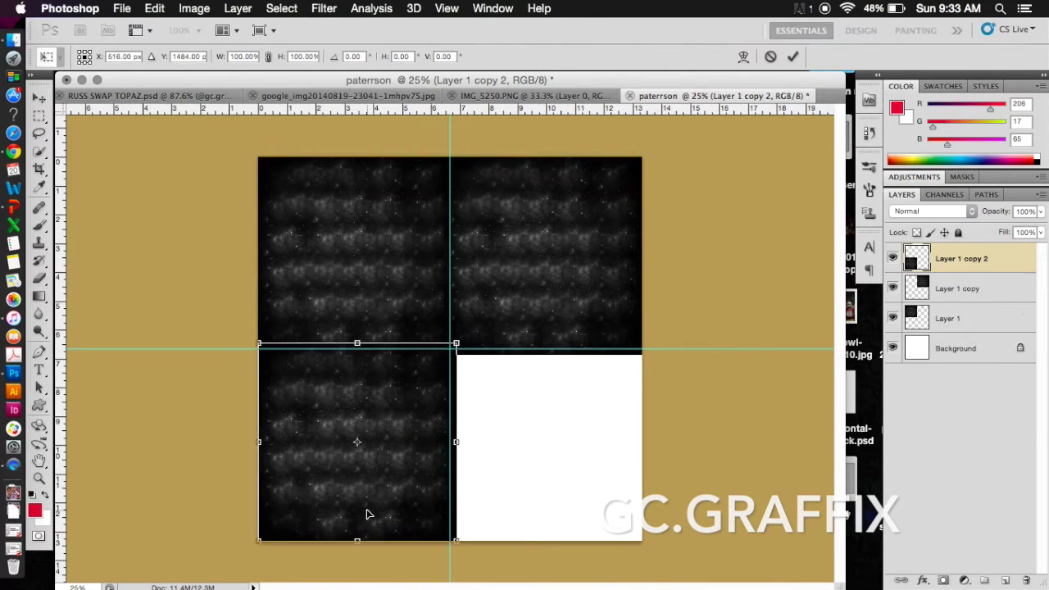
pyautogui.press('super+j')
pyautogui.press('super+t')
pyautogui.moveTo(410, 401); pyautogui.dragTo(595, 395)
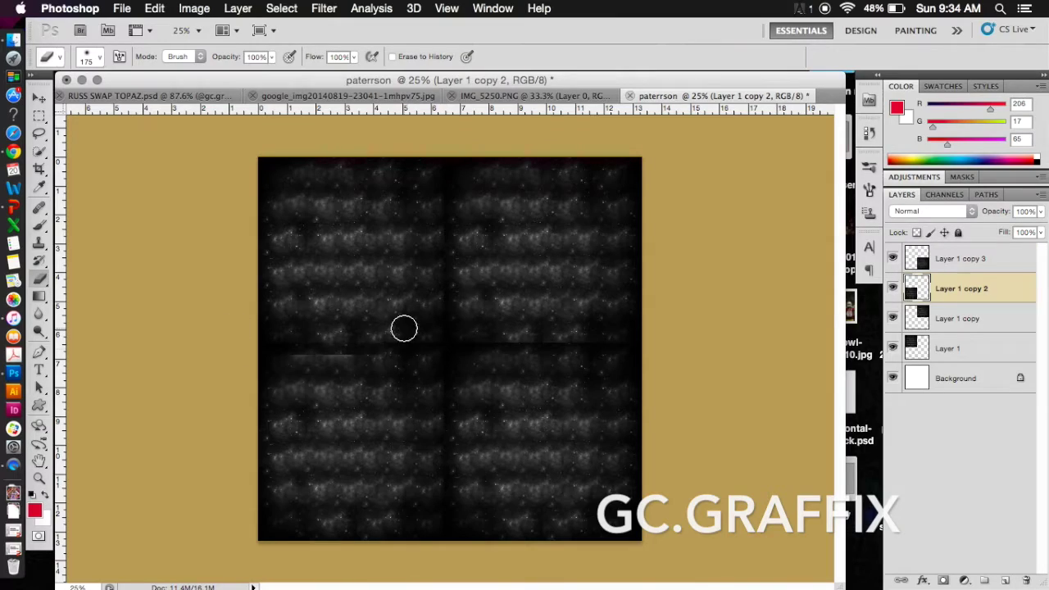
# - Close the paterrson document without saving, and close IMG_5250.PNG
pyautogui.click(630, 95)
pyautogui.click(486, 226)
pyautogui.click(609, 96)
# - Open SOCCER.psd from the Downloads folder
pyautogui.click(121, 8)
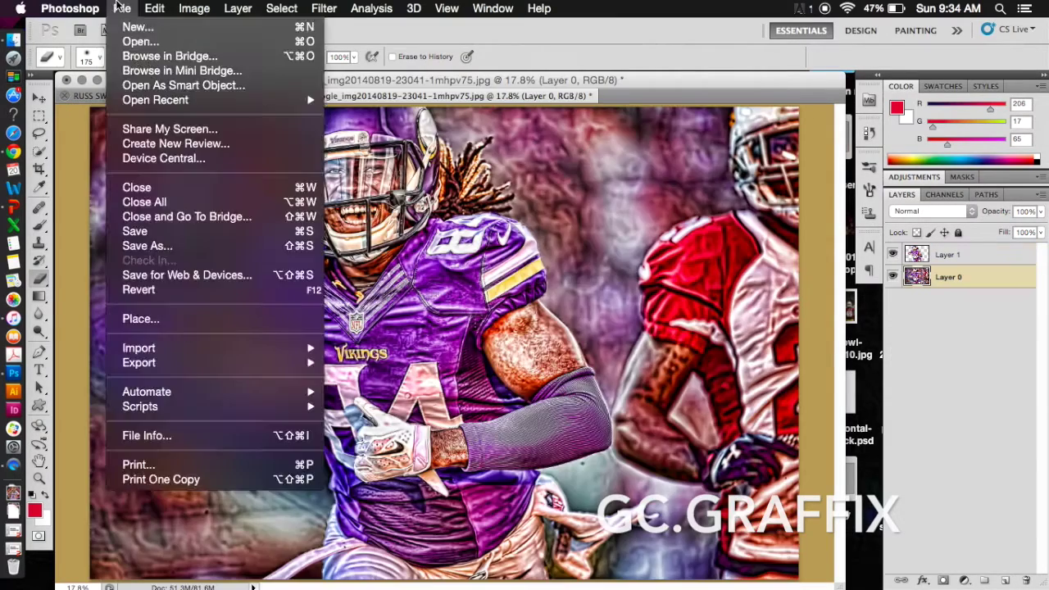
pyautogui.click(140, 40)
pyautogui.scroll(-20, 691, 343)
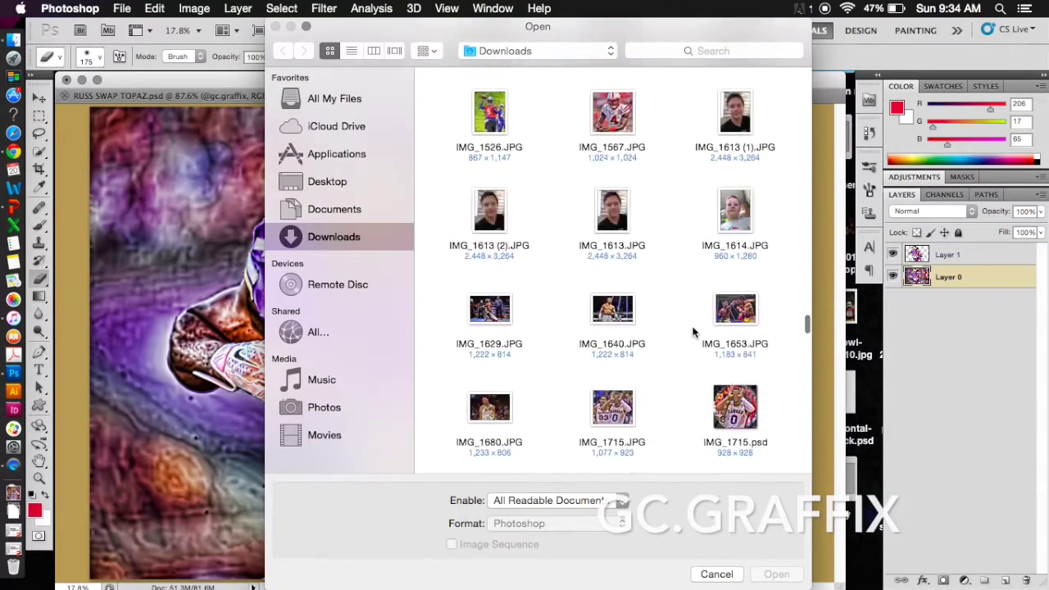
pyautogui.scroll(-20, 693, 332)
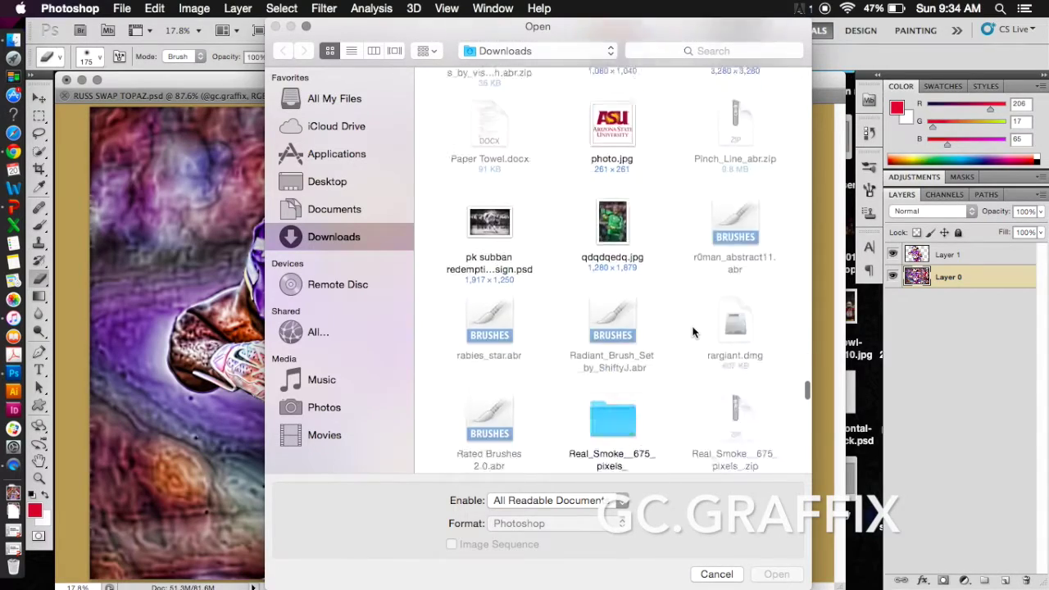
pyautogui.doubleClick(735, 237)
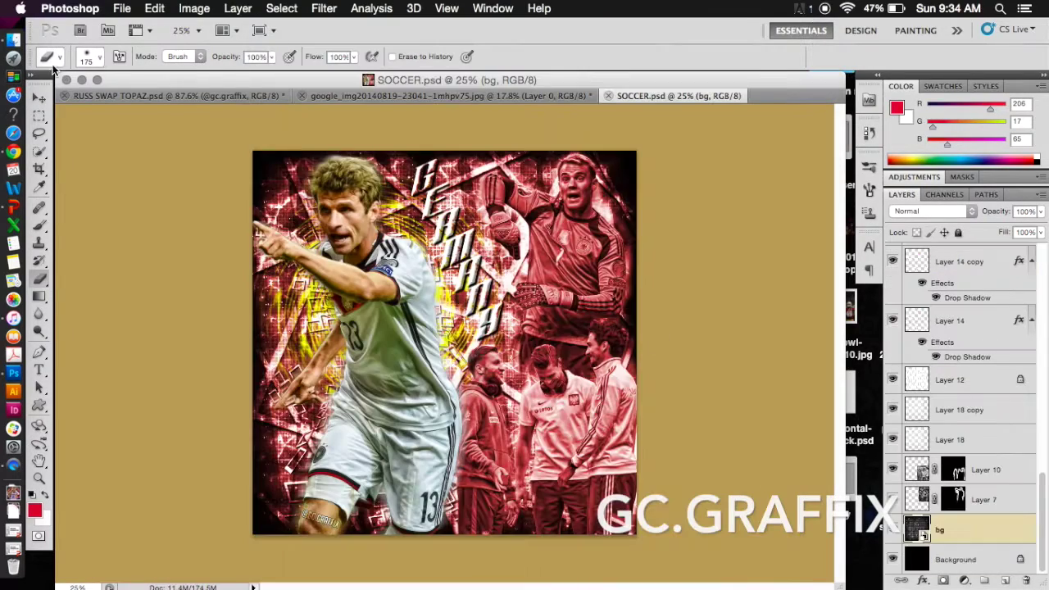
# - Create a 2000 × 2000 pixel, 150 pixels/inch document named patterson and bring the bg layer from SOCCER.psd into it
pyautogui.press('v')
pyautogui.click(121, 8)
pyautogui.click(139, 30)
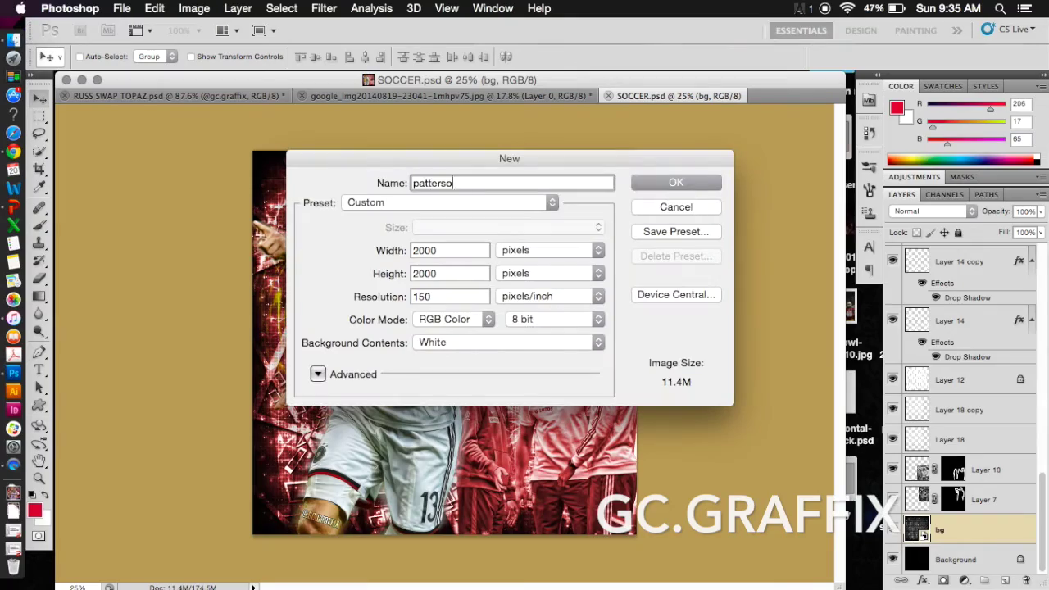
pyautogui.click(675, 183)
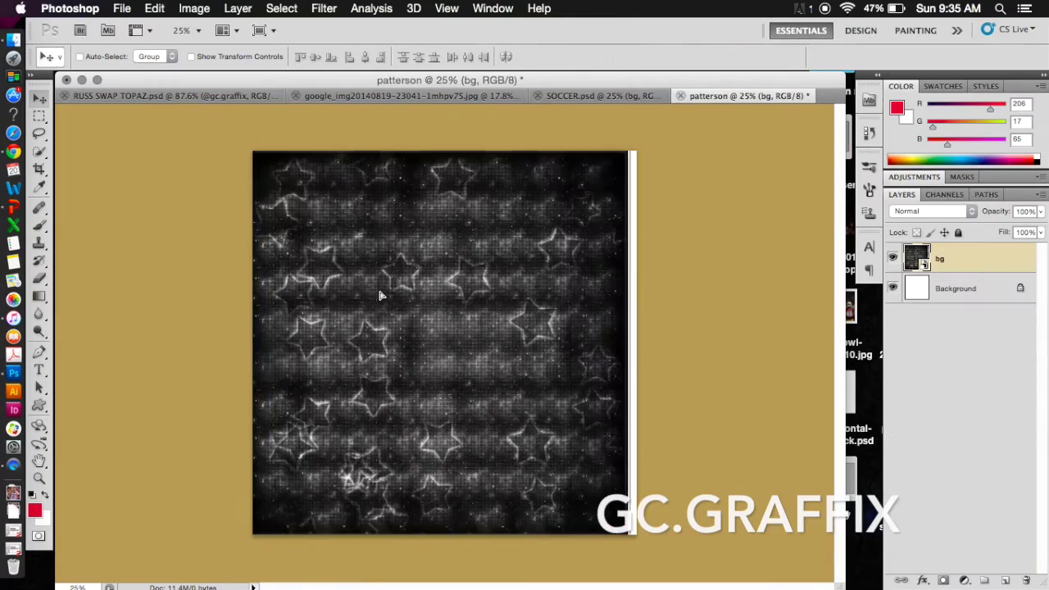
# - Copy the player cutout on Layer 1 of the google_img photo into the patterson document
pyautogui.click(440, 95)
pyautogui.click(893, 276)
pyautogui.click(893, 276)
pyautogui.click(943, 253)
pyautogui.moveTo(425, 257); pyautogui.dragTo(471, 306)
# - Scale the player cutout down and position it so the player fills the canvas above the starry background
pyautogui.press('super+0')
pyautogui.moveTo(472, 175); pyautogui.dragTo(347, 297)
pyautogui.moveTo(216, 394); pyautogui.dragTo(283, 321)
pyautogui.moveTo(414, 224); pyautogui.dragTo(347, 288)
pyautogui.moveTo(273, 367); pyautogui.dragTo(305, 306)
pyautogui.moveTo(380, 439); pyautogui.dragTo(400, 457)
pyautogui.press('super+plus')
pyautogui.moveTo(567, 584); pyautogui.dragTo(749, 586)
pyautogui.moveTo(648, 569); pyautogui.dragTo(653, 571)
pyautogui.moveTo(597, 542); pyautogui.dragTo(606, 541)
pyautogui.press('Return')
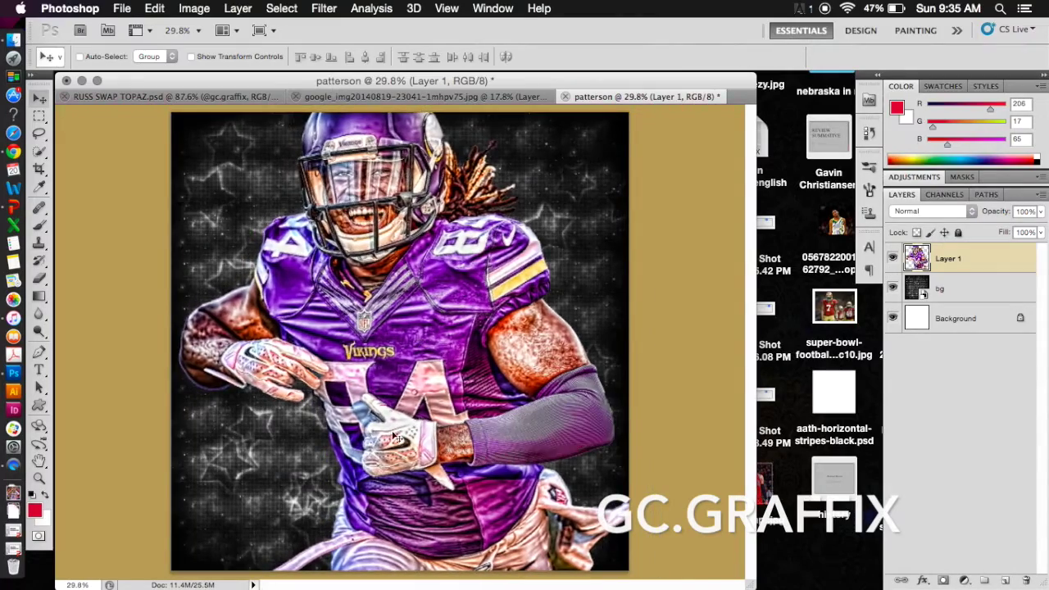
# - Erase the purple fringe along the underside of the player's bent elbow on Layer 1
pyautogui.press('super+plus')
pyautogui.press('super+plus')
pyautogui.press('super+plus')
pyautogui.press('super+plus')
pyautogui.press('super+plus')
pyautogui.press('super+plus')
pyautogui.hscroll(-20, 626, 265)
pyautogui.scroll(-8, 626, 265)
pyautogui.scroll(3, 625, 265)
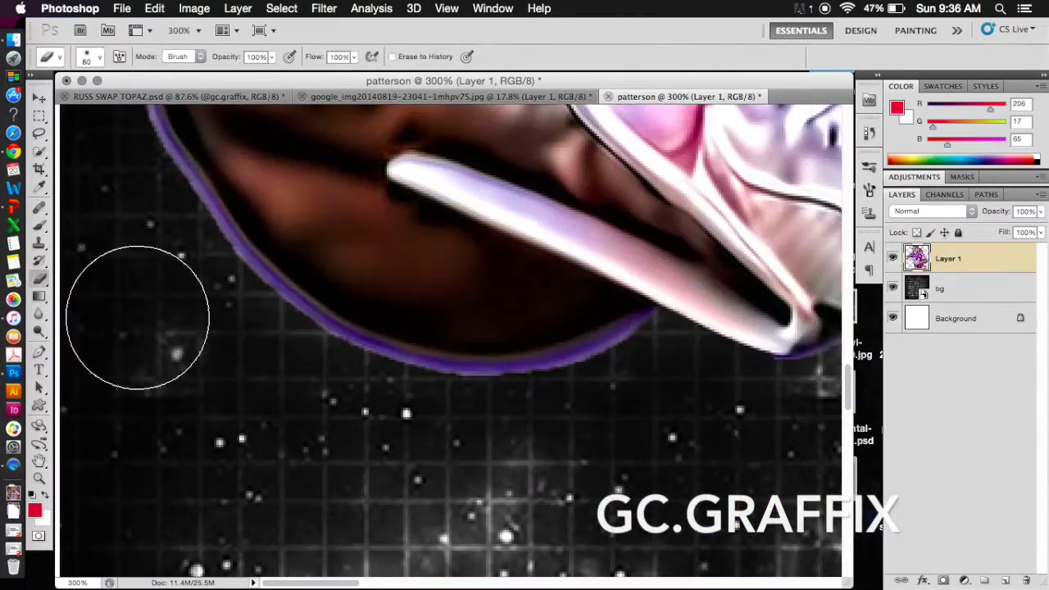
pyautogui.moveTo(636, 348); pyautogui.dragTo(668, 319)
pyautogui.scroll(3, 394, 386)
# - Hide the bg layer, erase the fringe along the player's arm up to the sleeve with a 40 px eraser, and show bg again
pyautogui.click(893, 288)
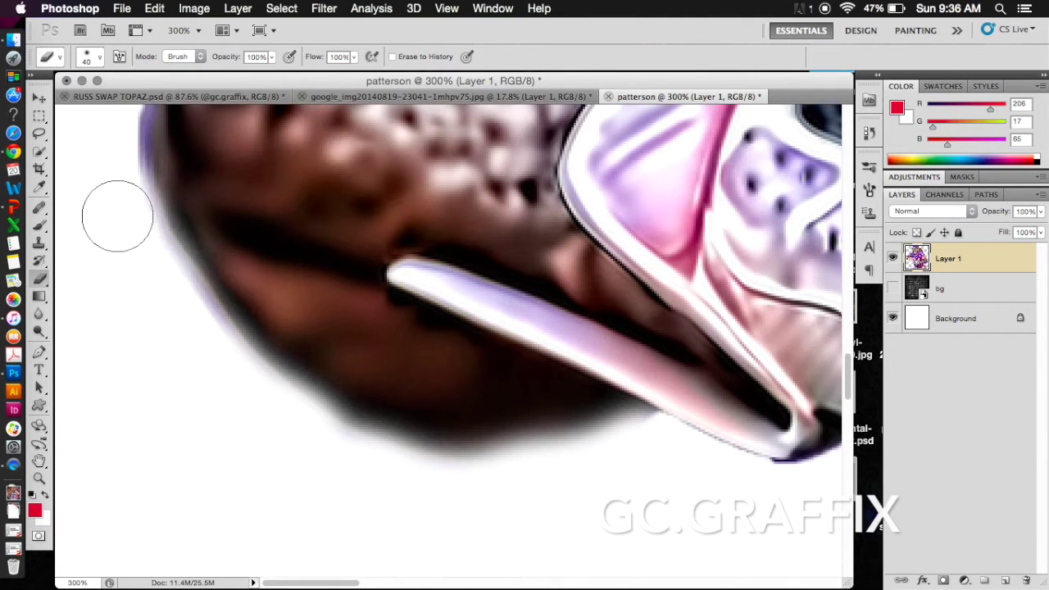
pyautogui.scroll(8, 192, 331)
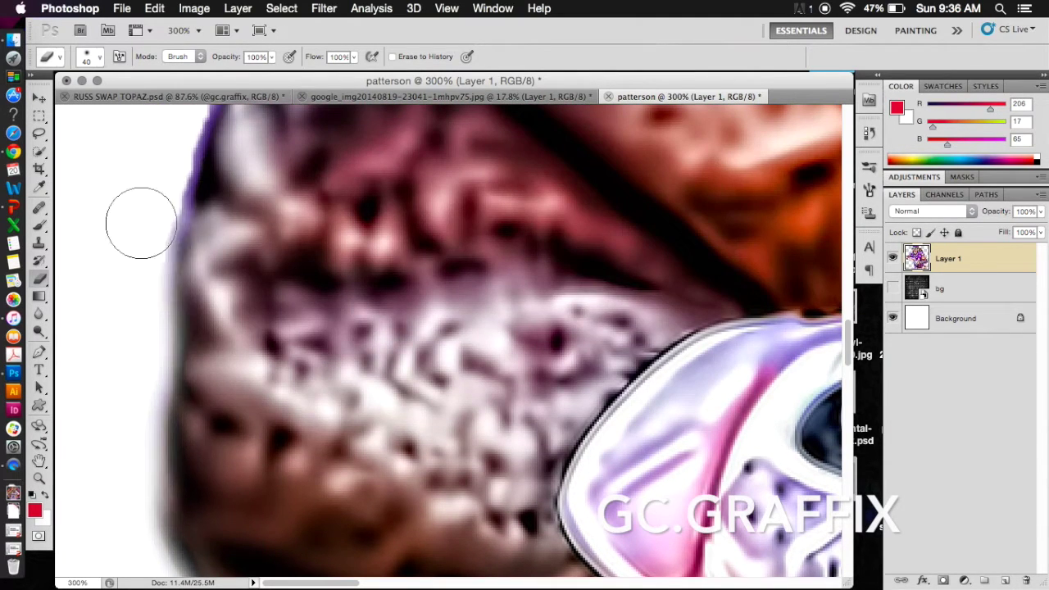
pyautogui.scroll(6, 141, 223)
pyautogui.scroll(5, 243, 207)
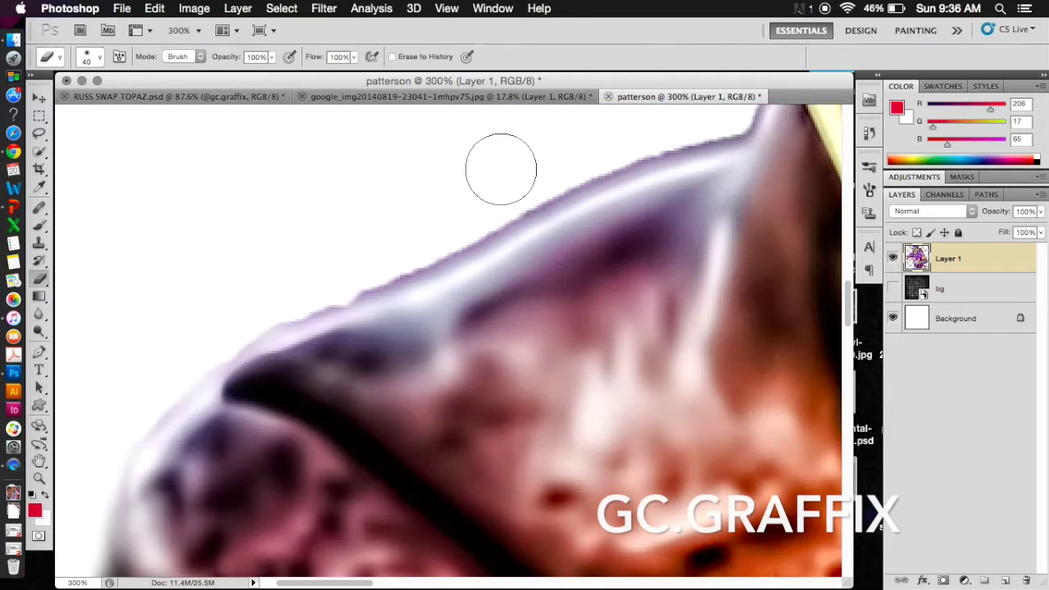
pyautogui.hscroll(8, 240, 315)
pyautogui.scroll(6, 240, 315)
pyautogui.moveTo(234, 402); pyautogui.dragTo(428, 281)
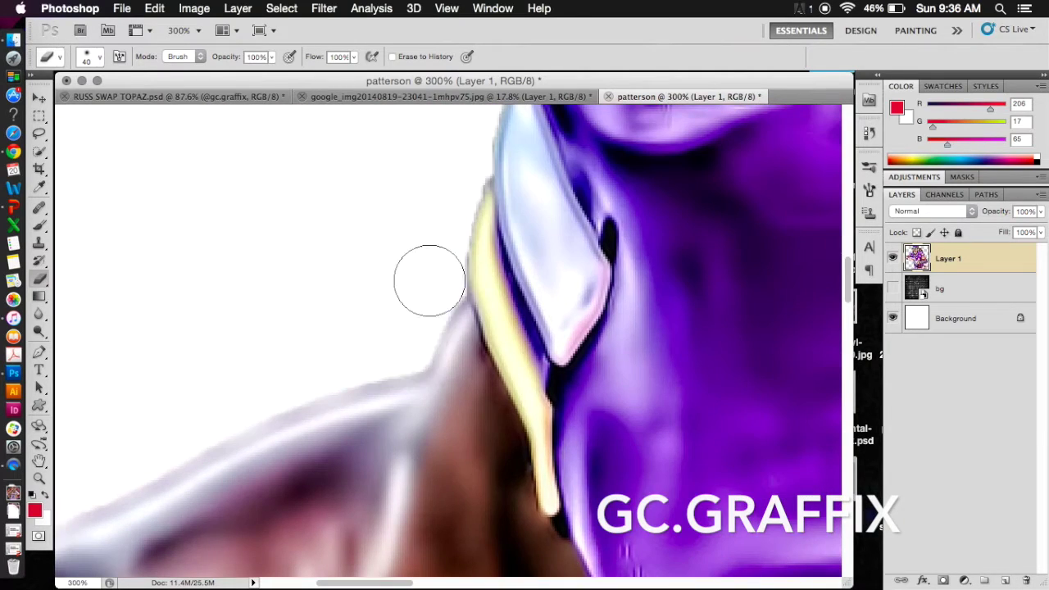
pyautogui.press('super+0')
pyautogui.click(894, 288)
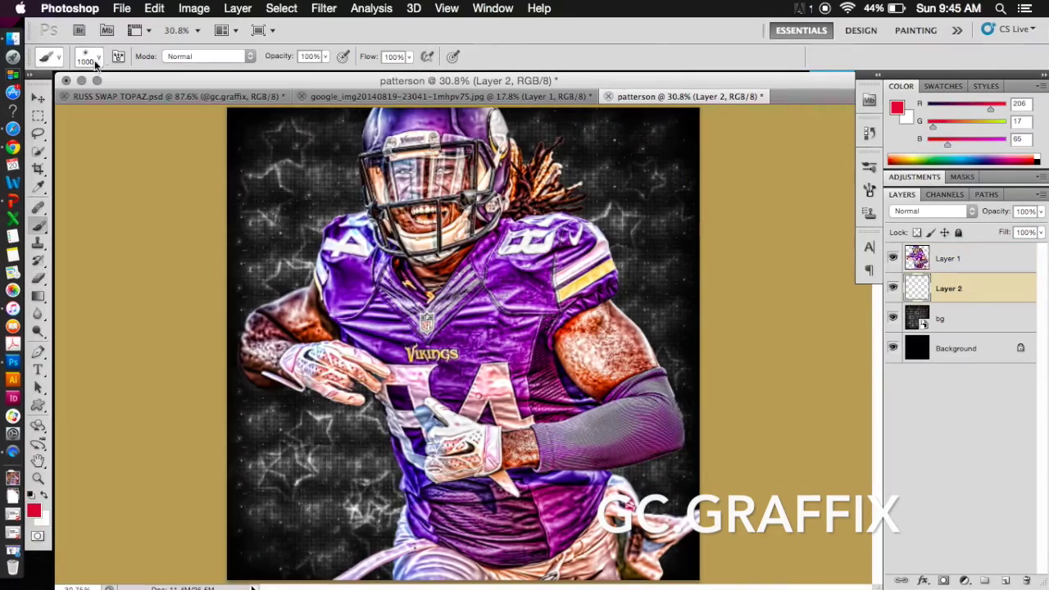
# - Choose the 1979 px radial splatter brush for painting on Layer 2
pyautogui.click(59, 56)
pyautogui.scroll(-1, 158, 315)
pyautogui.scroll(-5, 203, 339)
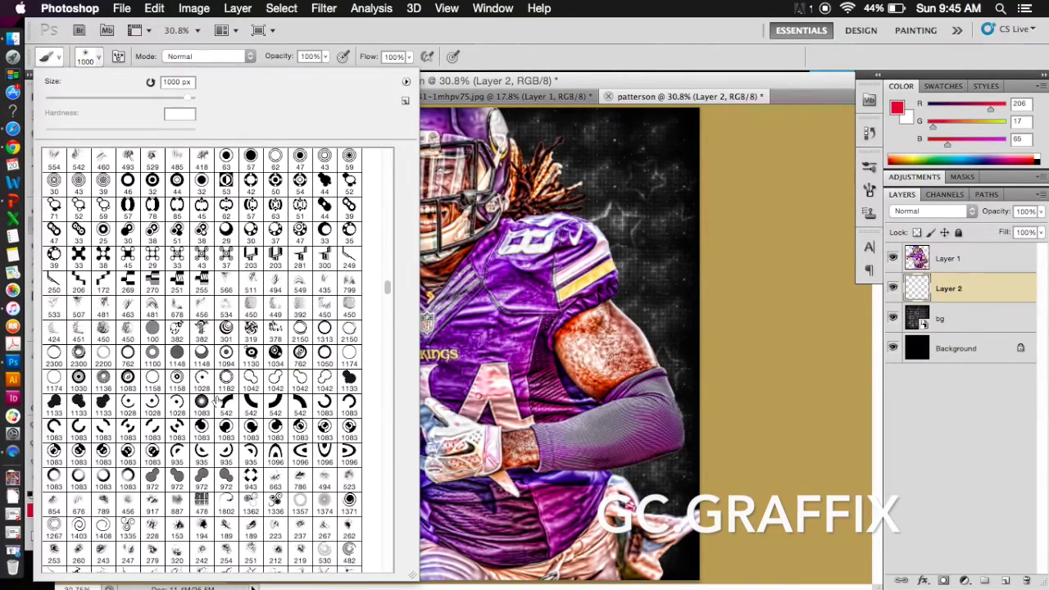
pyautogui.scroll(-10, 386, 365)
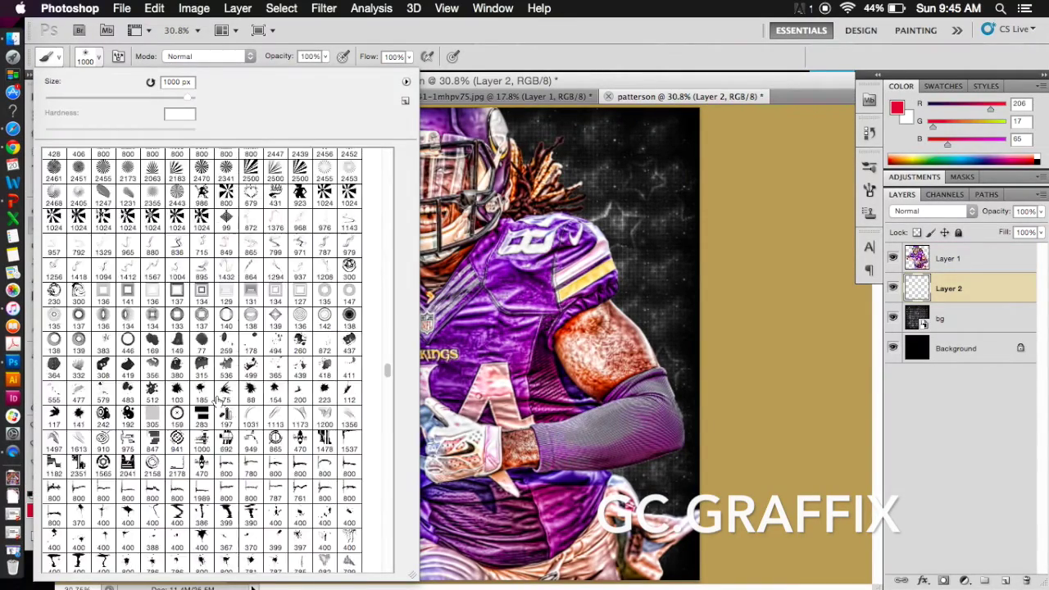
pyautogui.moveTo(388, 399)
pyautogui.mouseDown()
pyautogui.moveTo(390, 410)
pyautogui.moveTo(391, 327)
pyautogui.moveTo(392, 566)
pyautogui.moveTo(387, 533)
pyautogui.mouseUp()
pyautogui.click(95, 211)
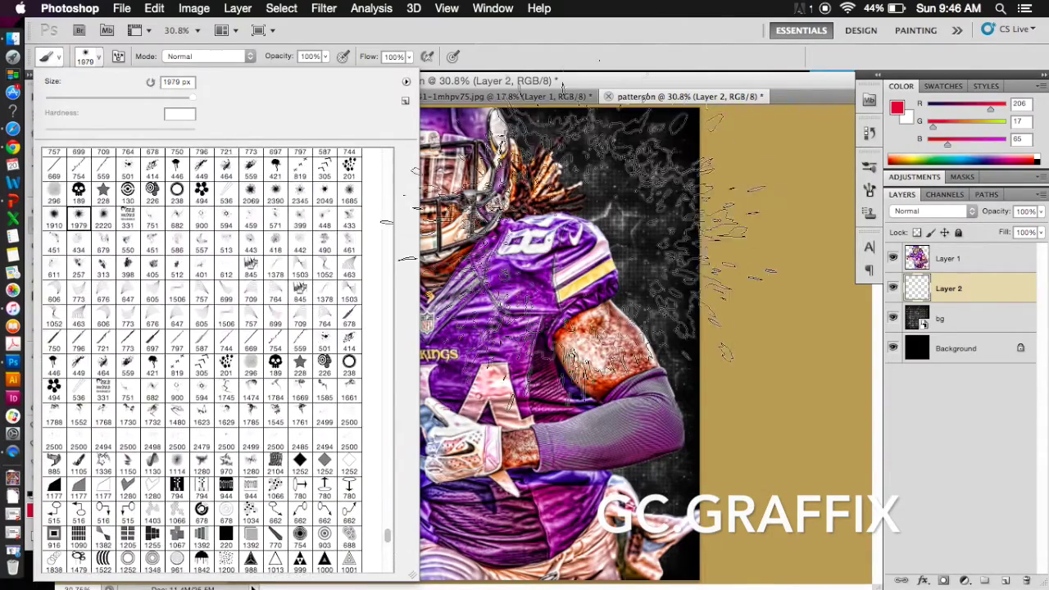
pyautogui.press('Return')
# - Make white the foreground color, enlarge the brush to 2500 px and stamp one burst behind the player on Layer 2
pyautogui.click(31, 494)
pyautogui.click(44, 495)
pyautogui.press(']')
pyautogui.press(']')
pyautogui.press(']')
pyautogui.press(']')
pyautogui.press(']')
pyautogui.press(']')
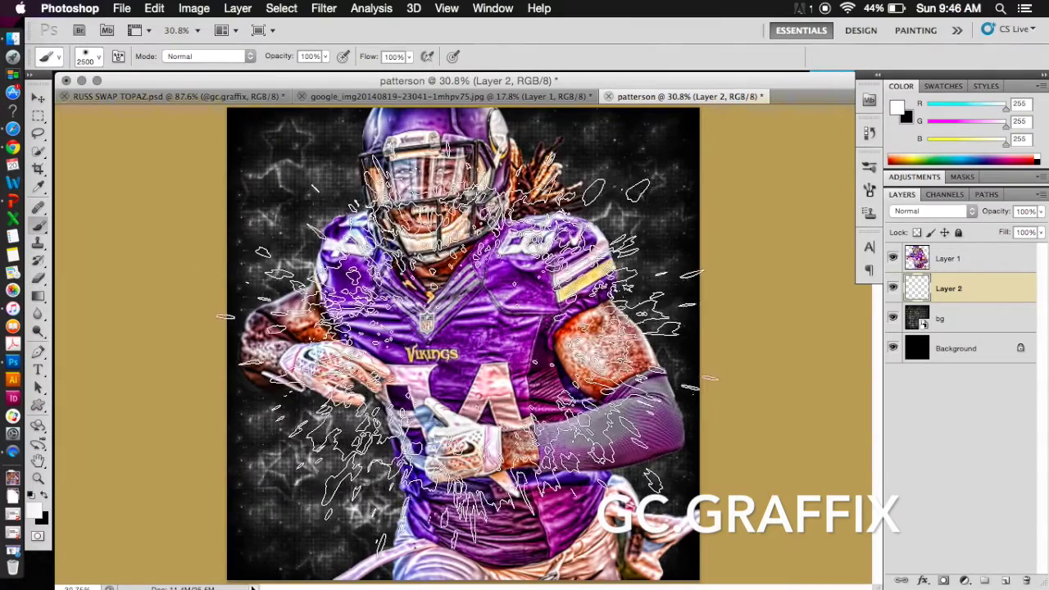
pyautogui.click(458, 345)
# - Enlarge the white burst on Layer 2 to about 114% so it extends past all canvas edges
pyautogui.press('super+t')
pyautogui.press('super+0')
pyautogui.moveTo(538, 580); pyautogui.dragTo(926, 582)
pyautogui.press('super+minus')
pyautogui.moveTo(461, 505); pyautogui.dragTo(1036, 583)
pyautogui.moveTo(735, 153); pyautogui.dragTo(767, 123)
pyautogui.moveTo(350, 537); pyautogui.dragTo(326, 560)
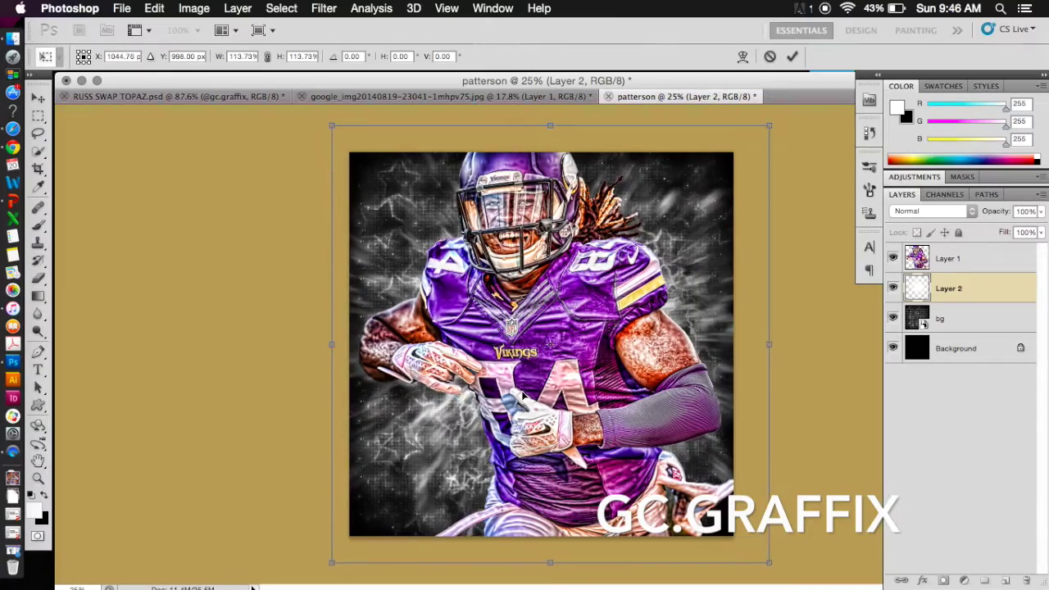
pyautogui.press('Return')
pyautogui.press('super+0')
pyautogui.click(893, 258)
pyautogui.click(893, 258)
pyautogui.moveTo(536, 585); pyautogui.dragTo(866, 589)
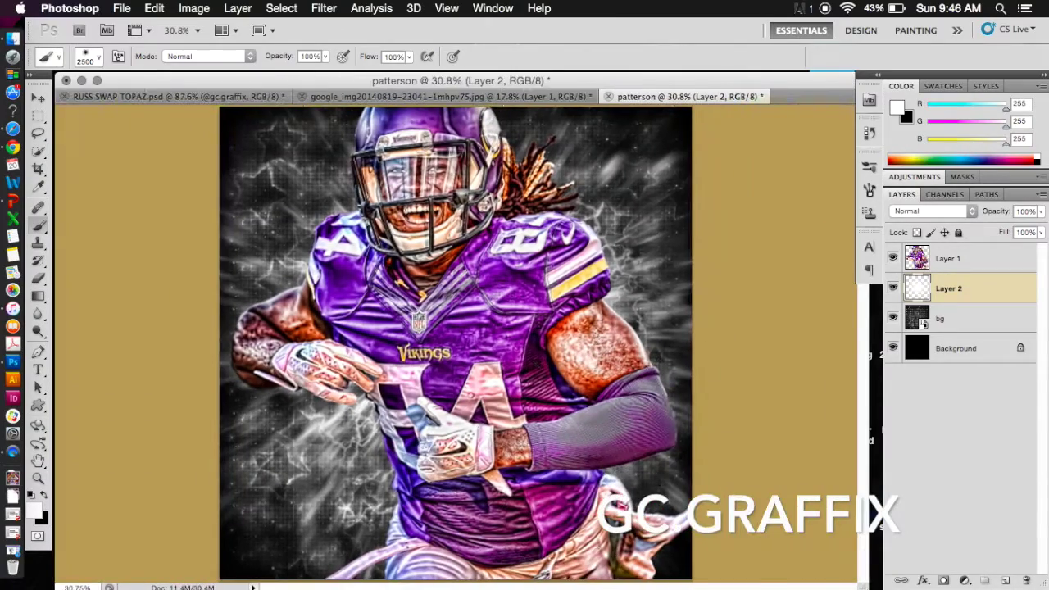
# - Duplicate Layer 2, enable Outer Glow on the copy and open the glow color for editing
pyautogui.press('super+j')
pyautogui.doubleClick(1018, 317)
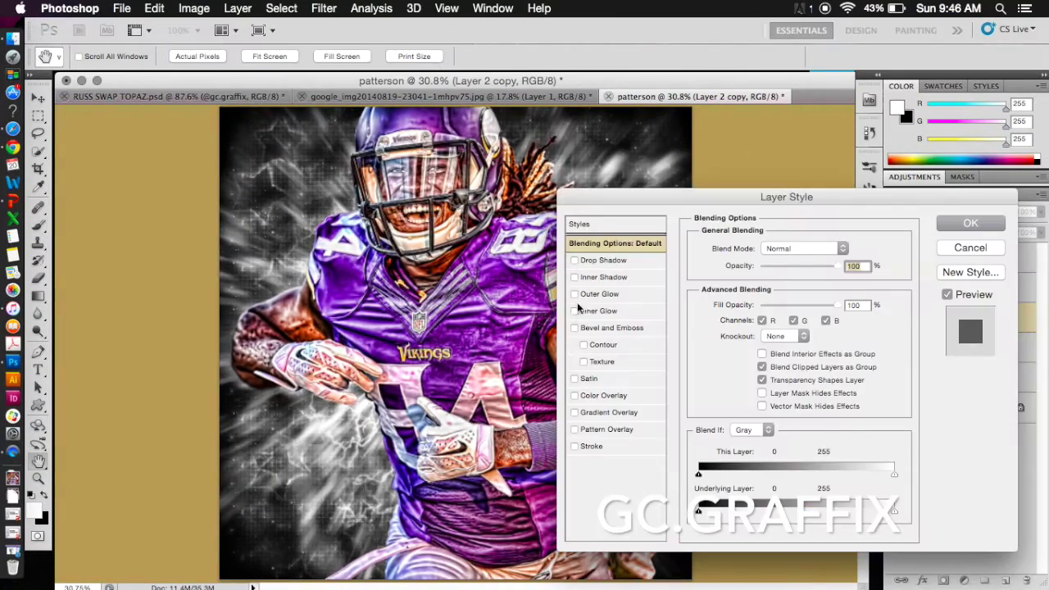
pyautogui.click(601, 293)
pyautogui.click(727, 303)
pyautogui.click(393, 382)
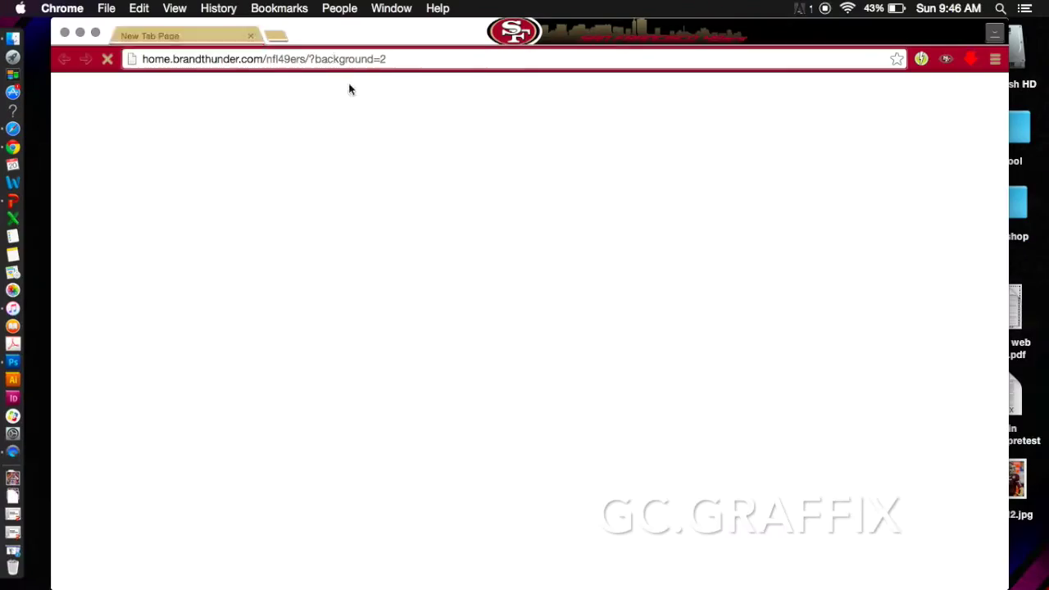
# - Switch to Chrome and look up the Vikings team color codes on teamcolors.arc90.com
pyautogui.click(353, 56)
pyautogui.write('teamcolors.arc90.com')
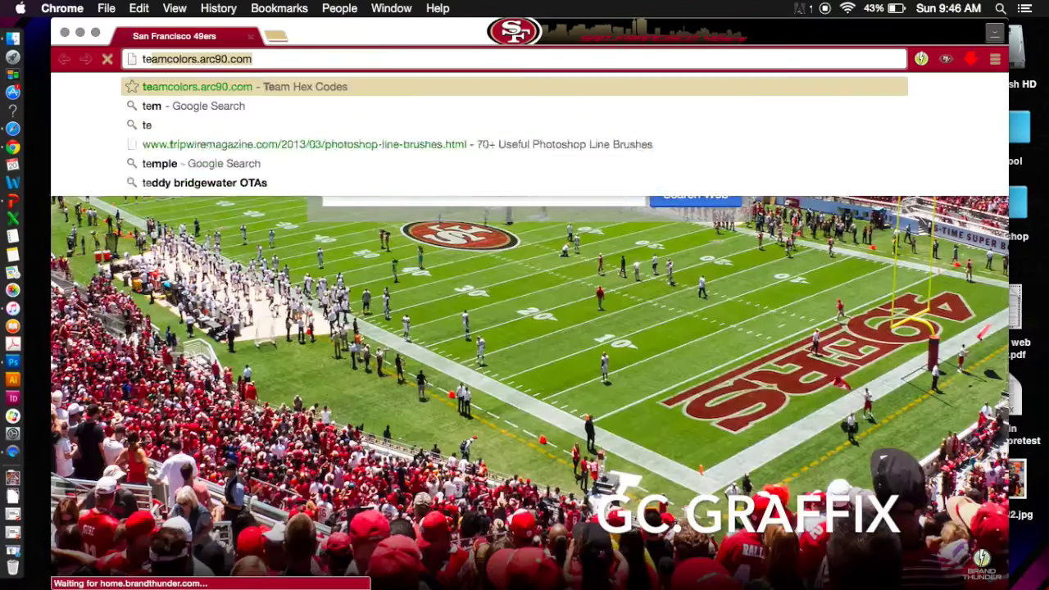
pyautogui.press('Return')
pyautogui.write('vik')
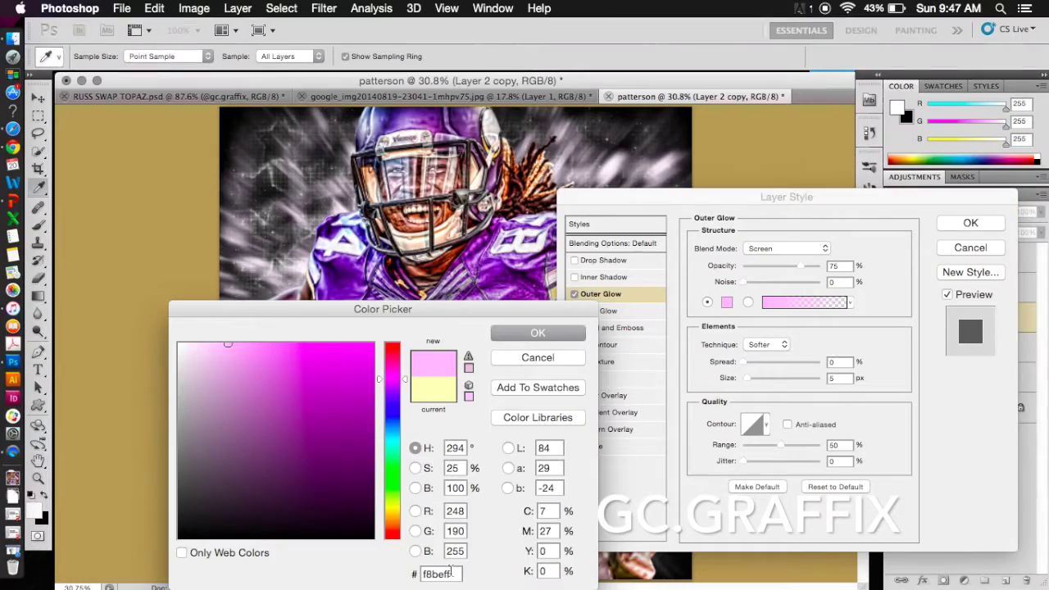
# - Back in Photoshop, set the outer glow color to 4f2683 and finish the layer style
pyautogui.write('4f2683')
pyautogui.click(533, 335)
pyautogui.click(774, 248)
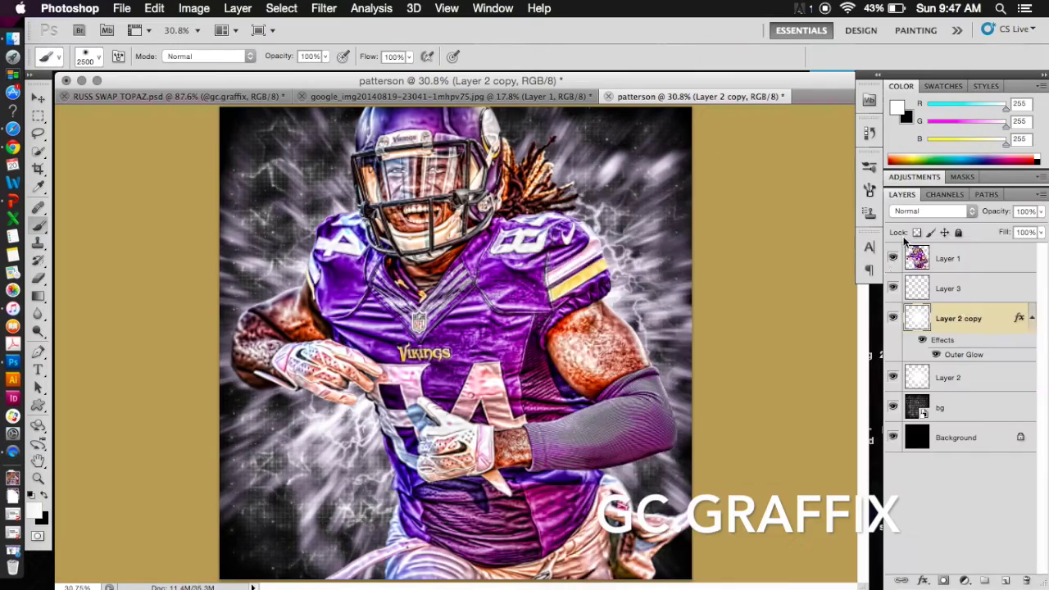
# - With the player hidden, set the glowing burst copy's blend mode to Overlay, change Layer 2's blend mode, and show the player again
pyautogui.click(893, 258)
pyautogui.click(932, 211)
pyautogui.click(920, 361)
pyautogui.click(943, 377)
pyautogui.click(932, 210)
pyautogui.click(921, 357)
pyautogui.click(892, 258)
# - Intensify the burst by duplicating the glowing Layer 2 copy twice and Layer 2 once
pyautogui.click(985, 326)
pyautogui.press('super+j')
pyautogui.press('super+j')
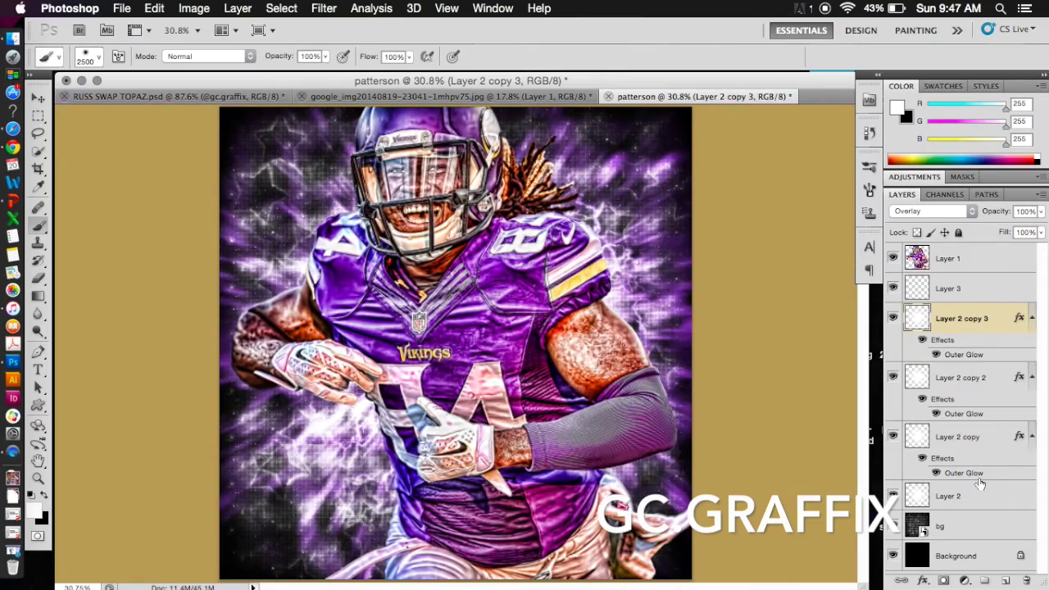
pyautogui.click(980, 494)
pyautogui.hotkey('ctrl', 'j')
# - Choose the 944 px scattered-squares brush and stamp white squares over the upper-left background on Layer 3
pyautogui.click(98, 57)
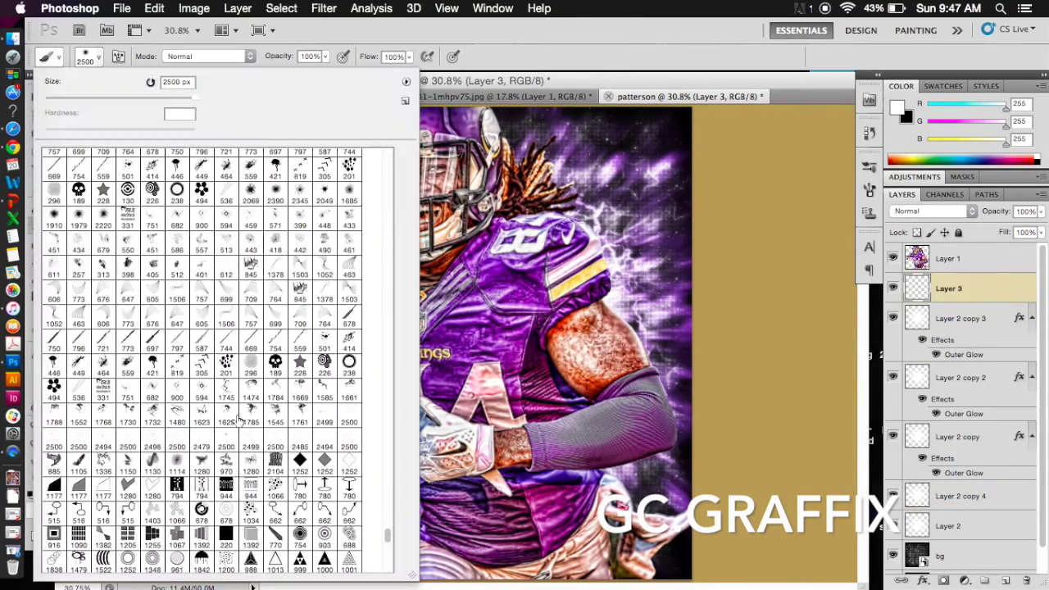
pyautogui.scroll(10, 187, 377)
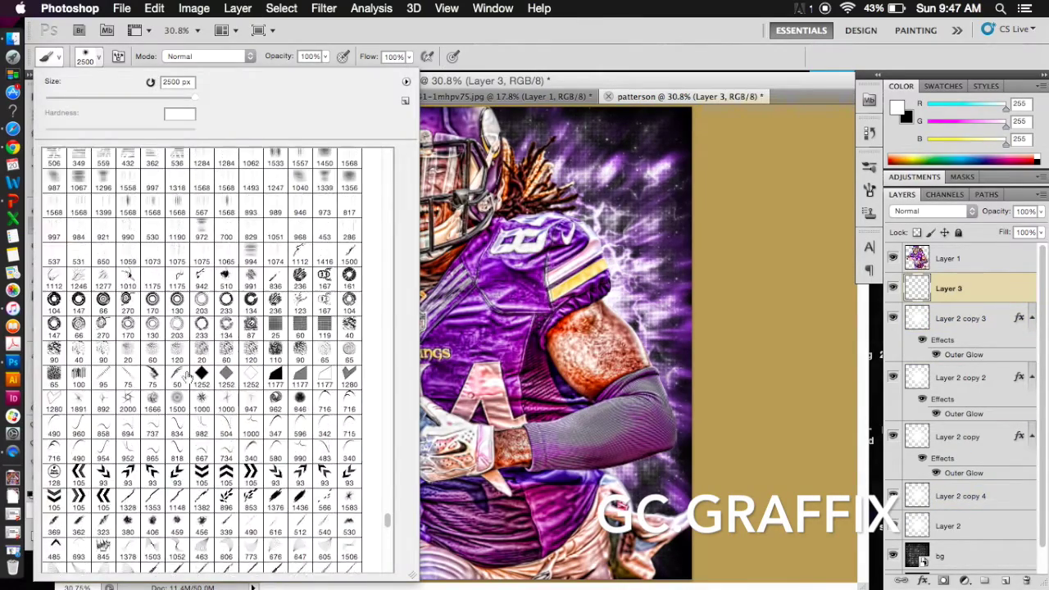
pyautogui.scroll(10, 187, 377)
pyautogui.click(53, 377)
pyautogui.click(99, 57)
pyautogui.click(97, 60)
pyautogui.click(102, 377)
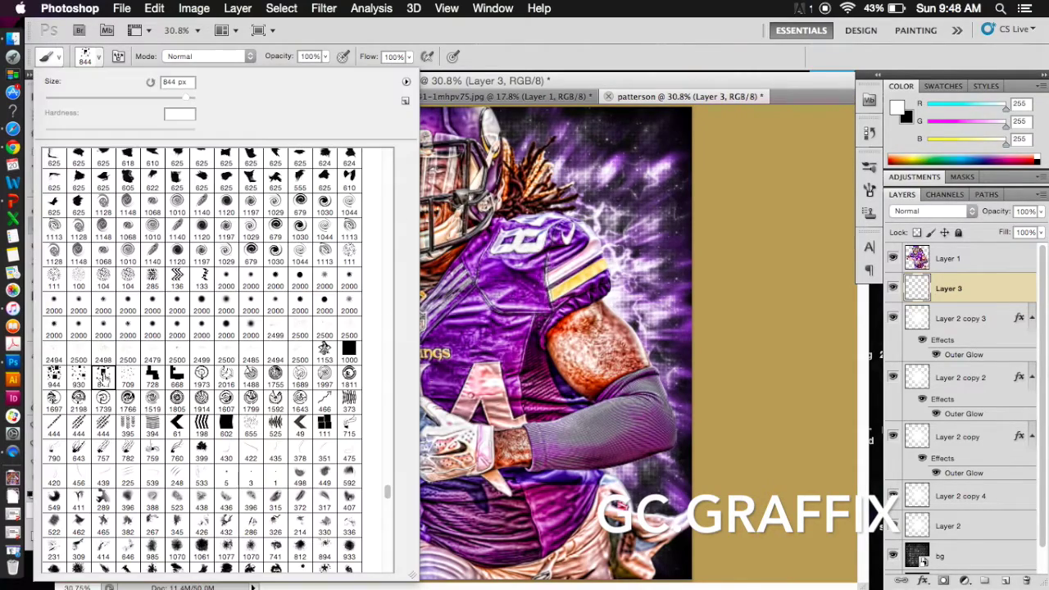
pyautogui.click(98, 56)
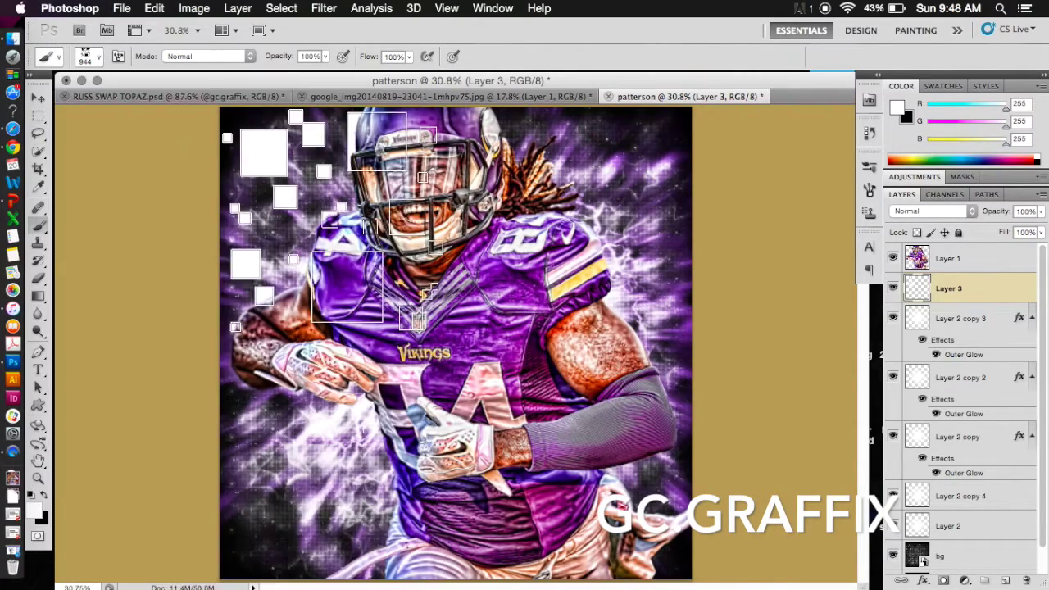
# - With the player hidden, give the white-squares Layer 3 a drop shadow and Overlay blending, and show the player again
pyautogui.click(893, 258)
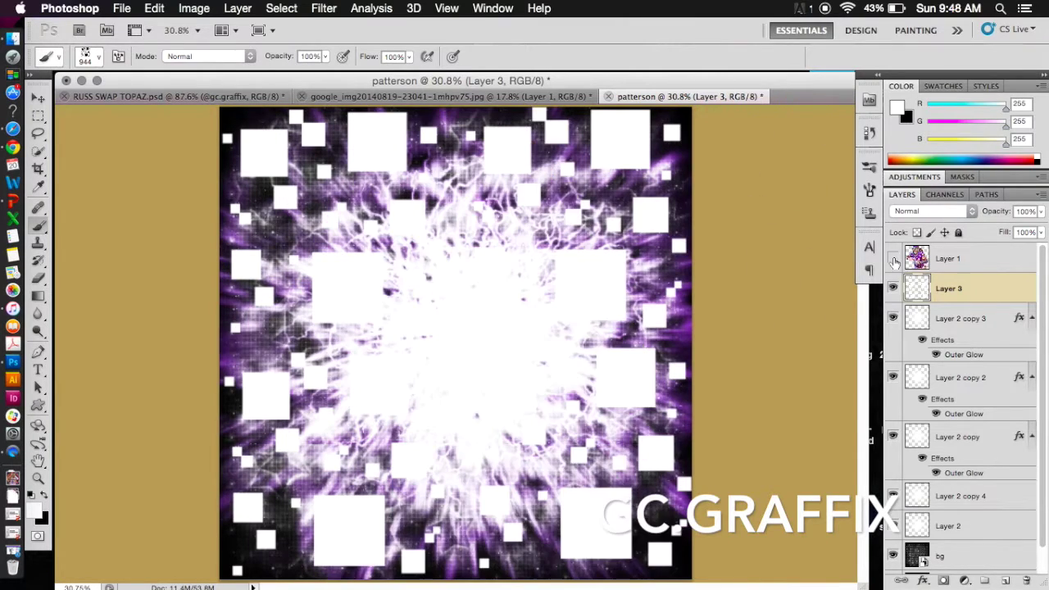
pyautogui.doubleClick(1006, 293)
pyautogui.click(600, 261)
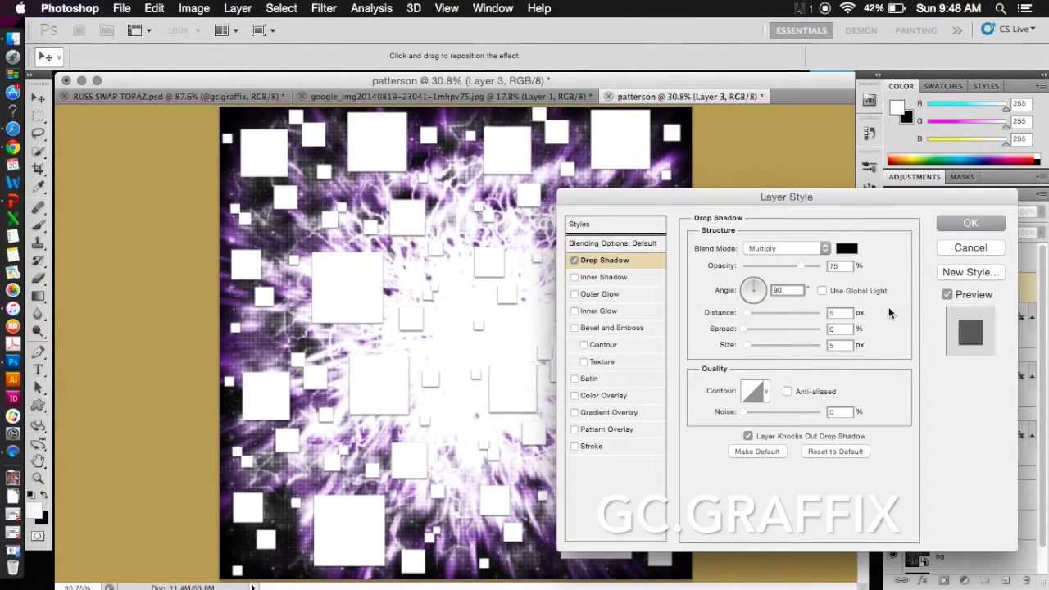
pyautogui.click(945, 224)
pyautogui.hotkey('ctrl', 'j')
pyautogui.click(893, 259)
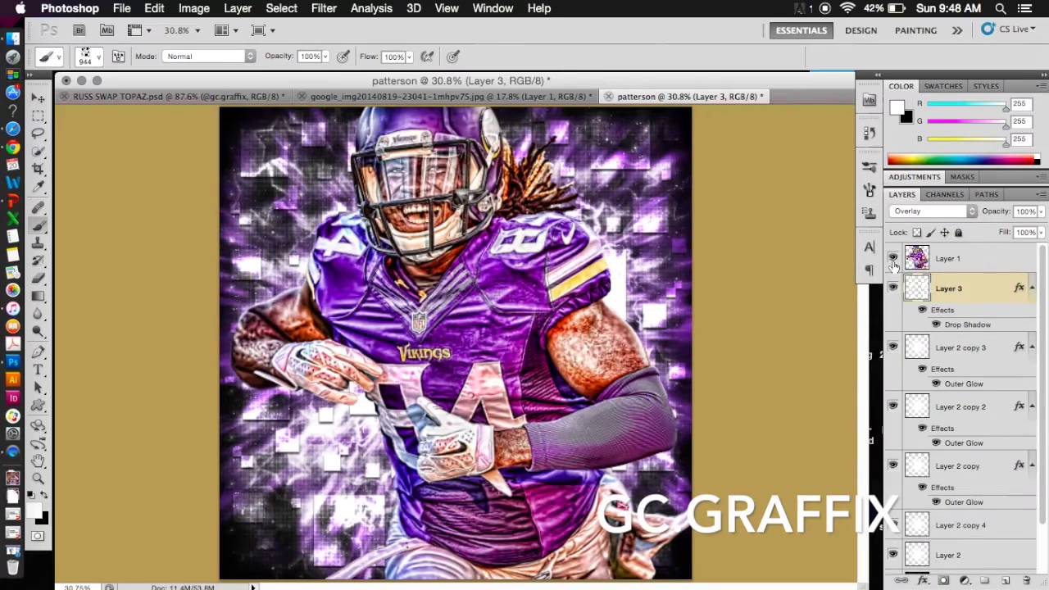
# - Hide the squares Layer 3 and add a new layer above Layer 2 copy 3
pyautogui.press('super+z')
pyautogui.click(894, 287)
pyautogui.click(964, 354)
# - Try the 1206 px and 1843 px light-streak brushes in white on a new layer above a black-filled layer
pyautogui.click(98, 57)
pyautogui.scroll(12, 177, 255)
pyautogui.scroll(10, 177, 254)
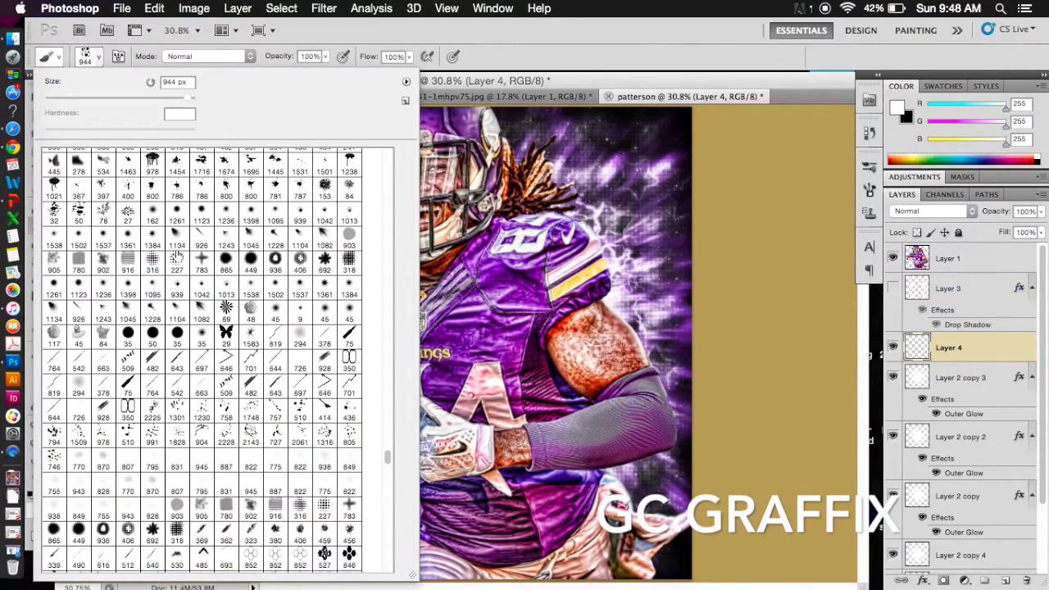
pyautogui.scroll(-5, 177, 257)
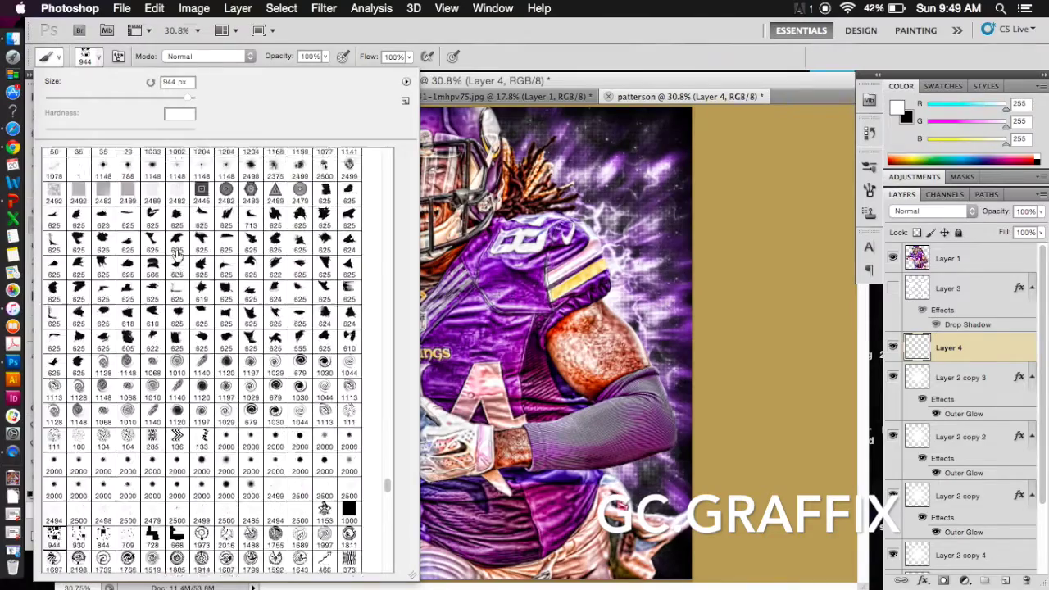
pyautogui.scroll(12, 232, 297)
pyautogui.scroll(15, 231, 296)
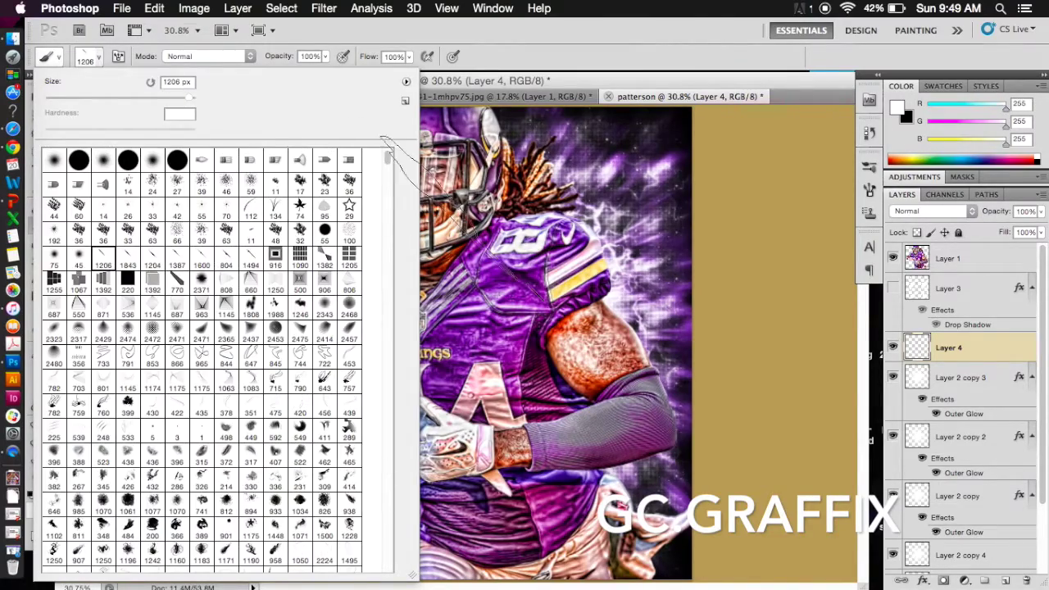
pyautogui.moveTo(967, 342); pyautogui.dragTo(966, 303)
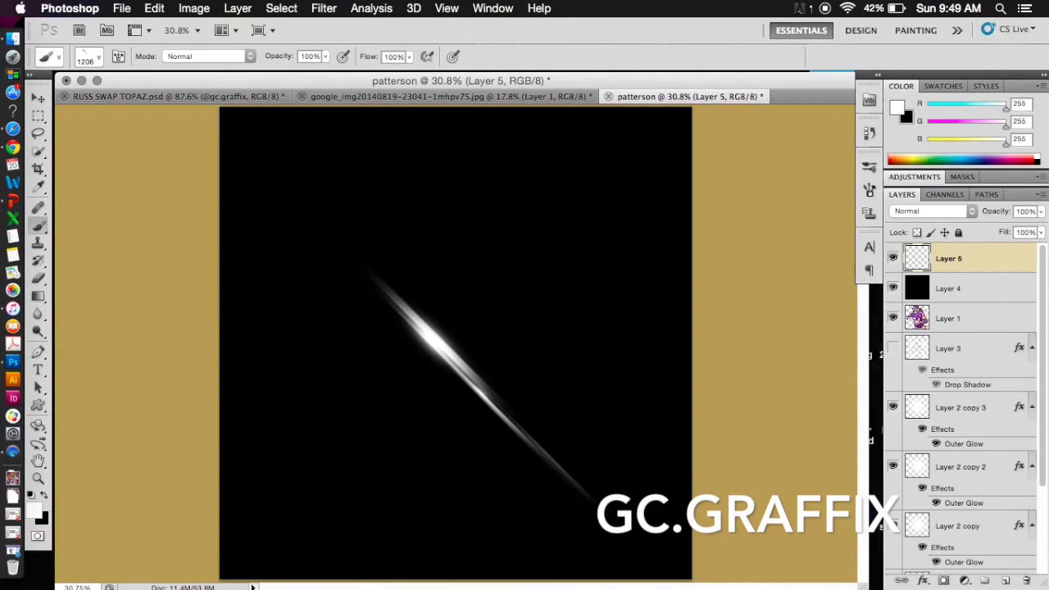
pyautogui.click(98, 57)
pyautogui.doubleClick(127, 256)
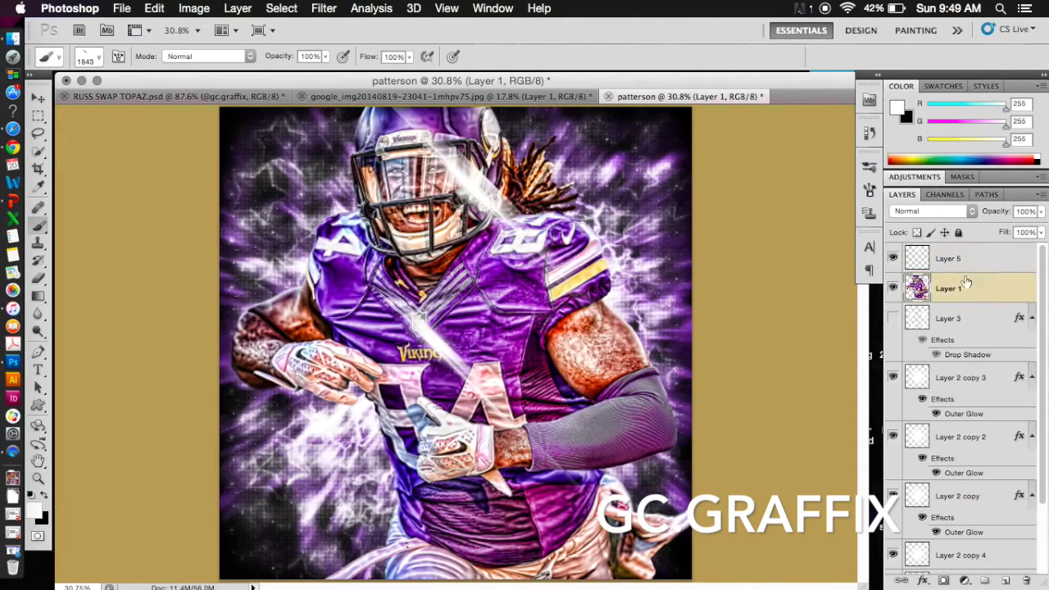
pyautogui.click(948, 288)
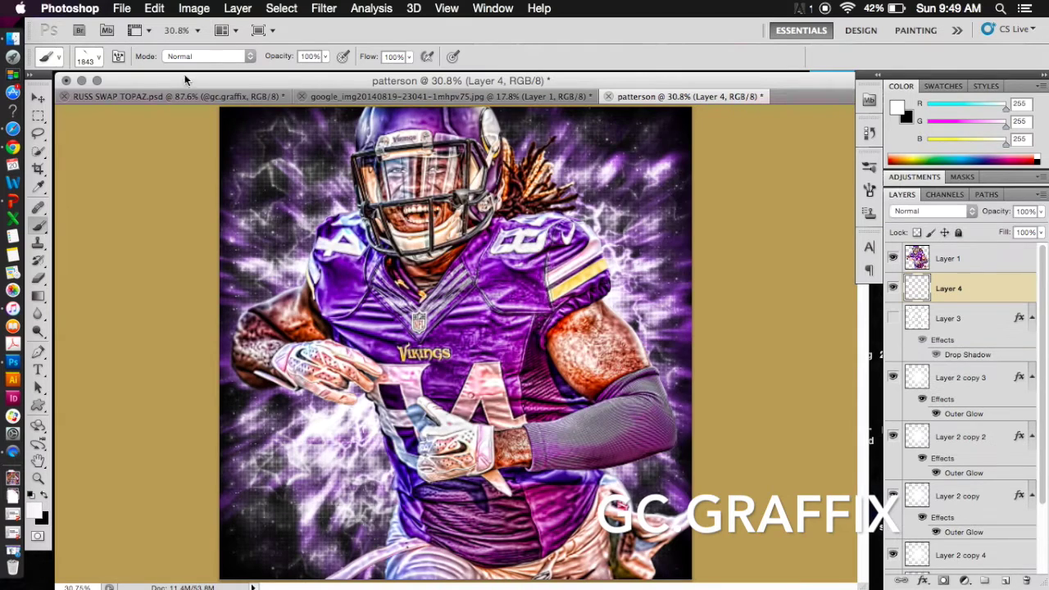
# - Stamp horizontal light streaks with the 2500 px brush on Layer 4 behind the player and set the layer to Soft Light
pyautogui.press('F5')
pyautogui.press('F5')
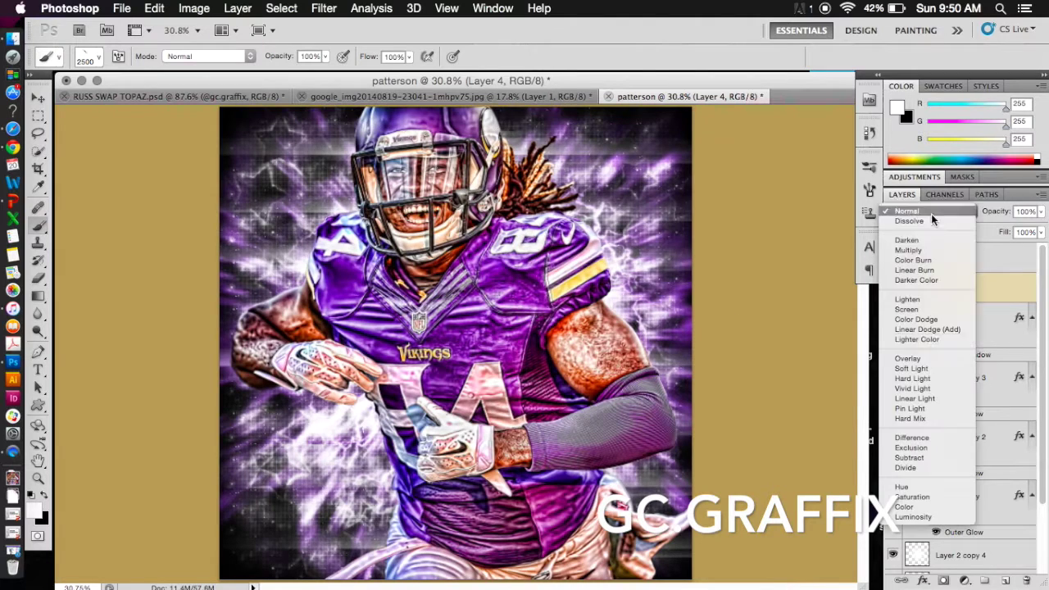
pyautogui.click(932, 212)
pyautogui.click(918, 368)
# - Duplicate the streaks Layer 4 three times and group the four layers
pyautogui.press('super+j')
pyautogui.press('super+j')
pyautogui.press('super+j')
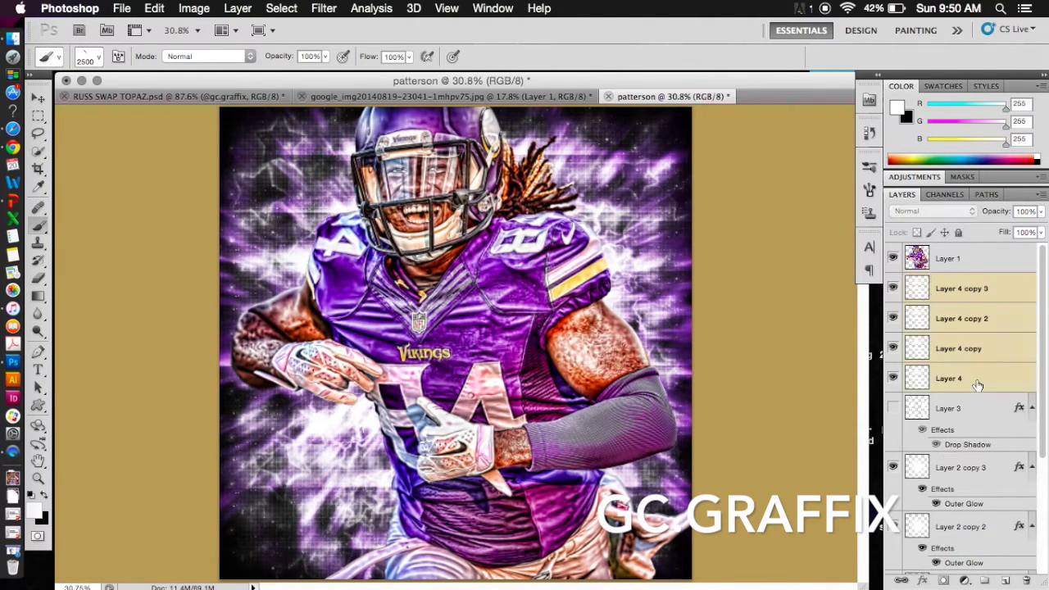
pyautogui.press('super+g')
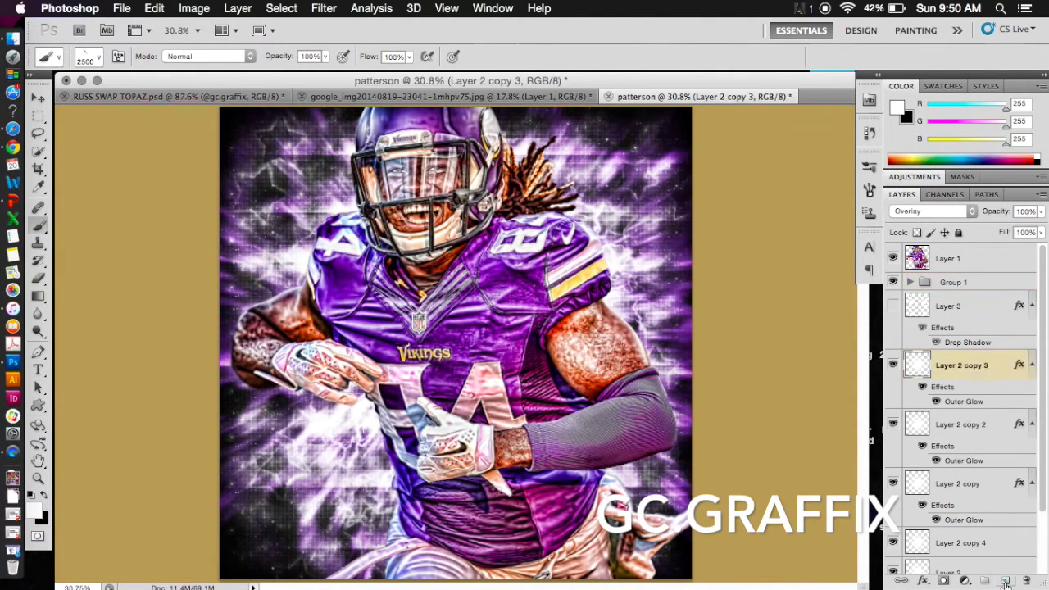
# - On a new layer above Layer 2 copy 3, stamp the 2104 px slanted-panels brush enlarged to 2400 px in white across the canvas
pyautogui.click(1006, 583)
pyautogui.click(58, 56)
pyautogui.scroll(-5, 324, 449)
pyautogui.scroll(-10, 325, 450)
pyautogui.click(325, 450)
pyautogui.moveTo(388, 328)
pyautogui.mouseDown()
pyautogui.moveTo(391, 155)
pyautogui.moveTo(392, 186)
pyautogui.mouseUp()
pyautogui.click(75, 64)
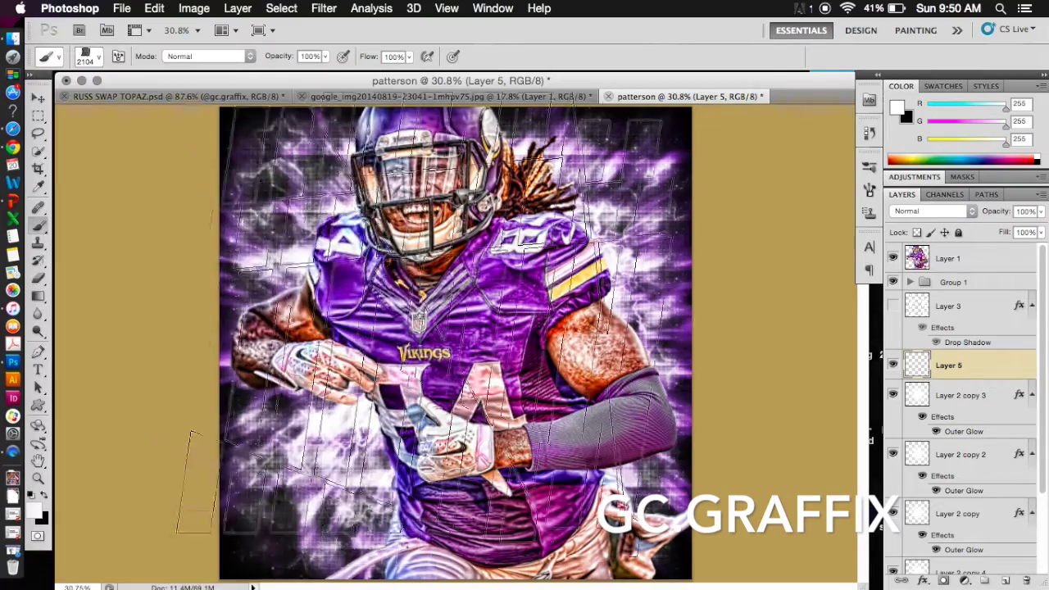
pyautogui.press(']')
pyautogui.press(']')
pyautogui.press(']')
pyautogui.click(433, 381)
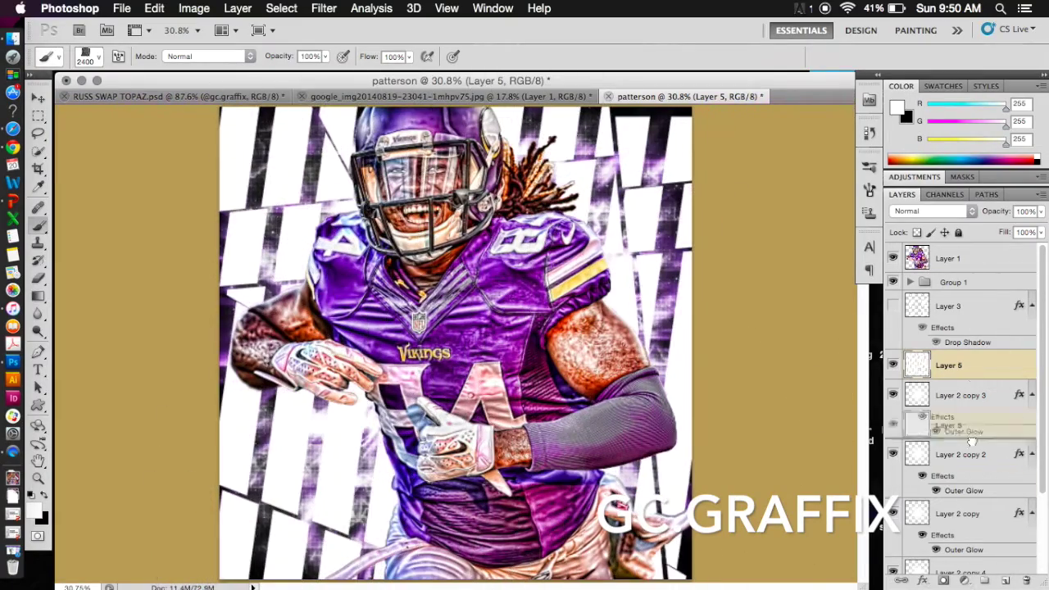
# - Move the slanted-panels Layer 5 directly above the bg layer and give it Overlay blending and a drop shadow
pyautogui.moveTo(971, 368); pyautogui.dragTo(968, 439)
pyautogui.click(920, 213)
pyautogui.click(917, 362)
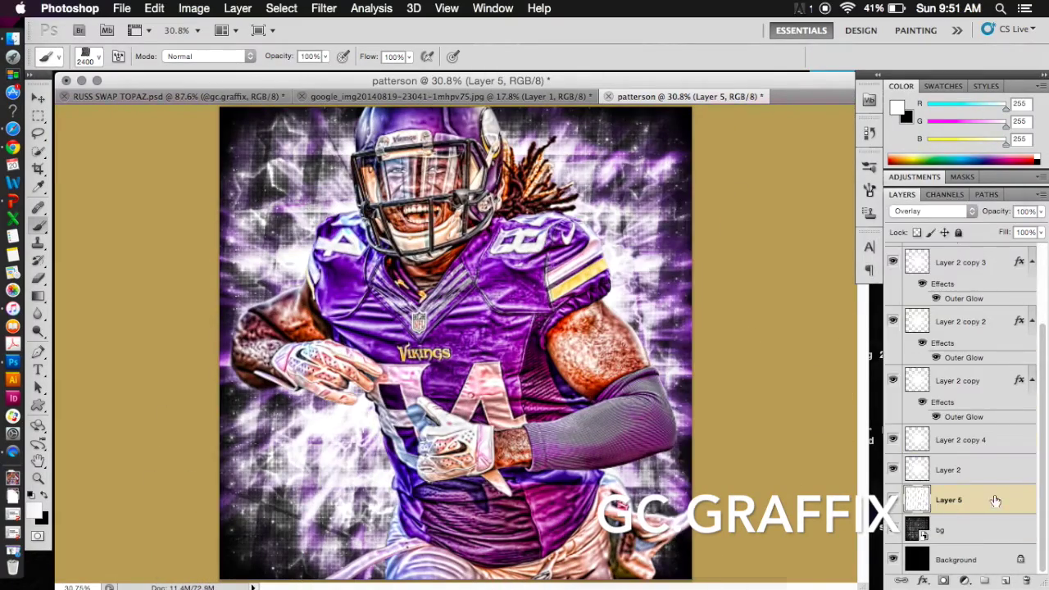
pyautogui.doubleClick(995, 500)
pyautogui.click(606, 259)
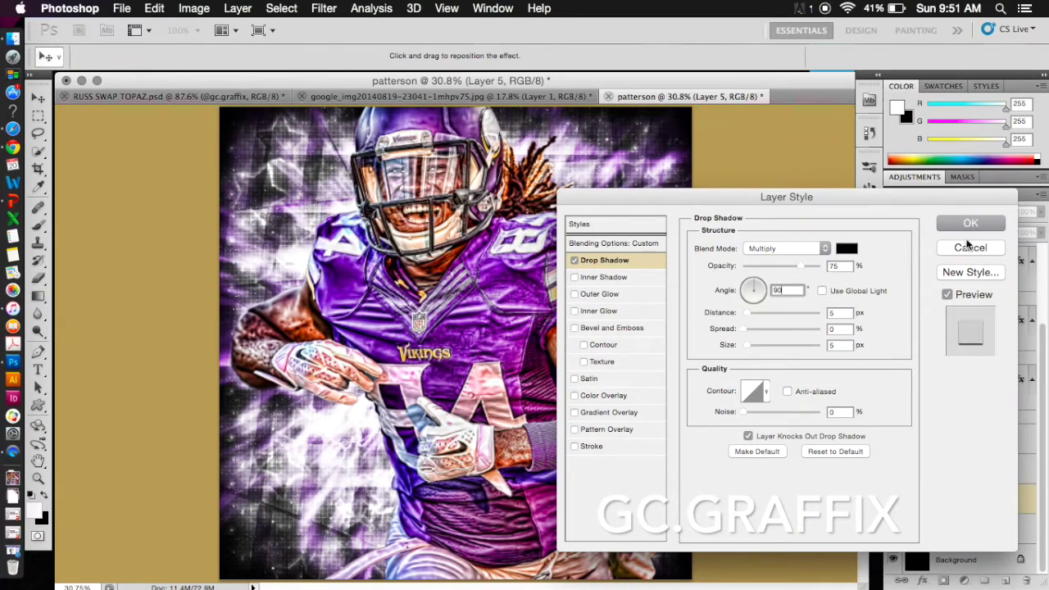
pyautogui.click(967, 244)
# - Add an outer glow in color 4F2683 to Layer 2 copy 4
pyautogui.doubleClick(1007, 460)
pyautogui.click(600, 293)
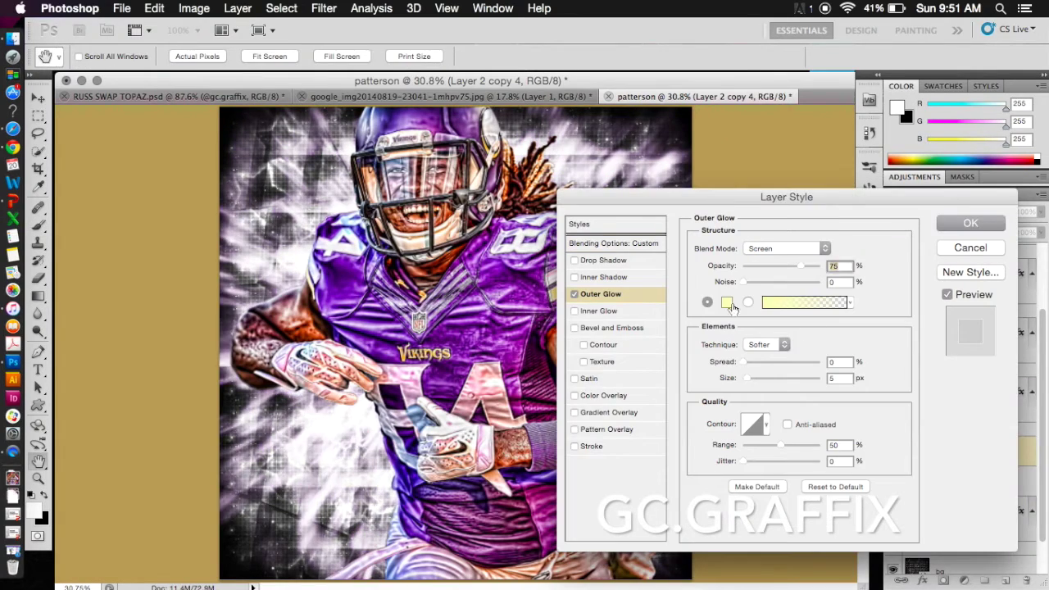
pyautogui.click(730, 304)
pyautogui.moveTo(461, 574); pyautogui.dragTo(321, 553)
pyautogui.write('4F2683')
pyautogui.click(562, 337)
pyautogui.click(987, 224)
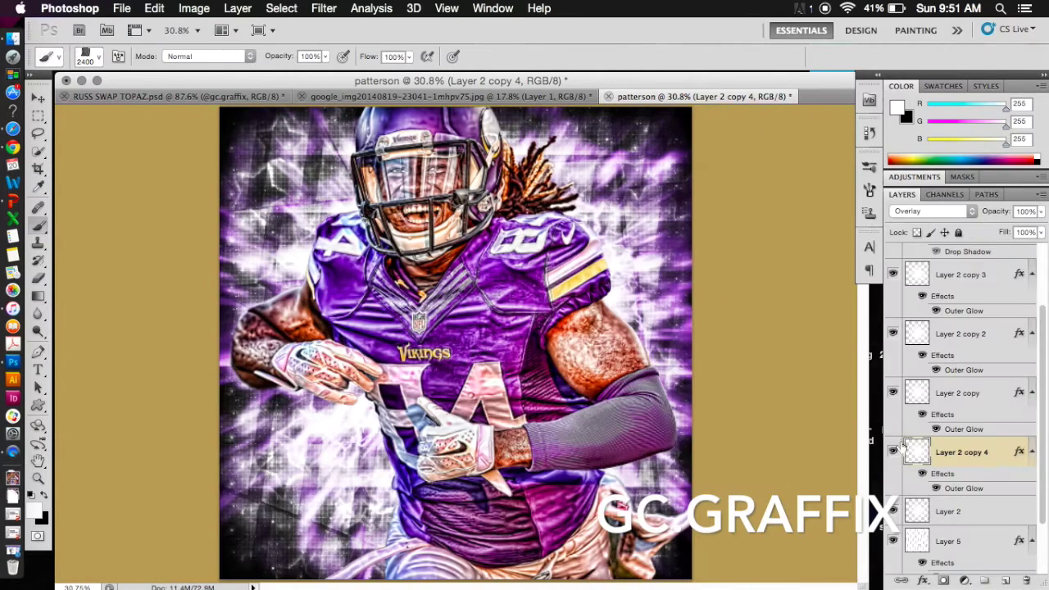
# - Check the background with the player switched off and on, and show the squares Layer 3 again
pyautogui.scroll(5, 962, 428)
pyautogui.click(894, 258)
pyautogui.click(894, 258)
pyautogui.scroll(-1, 982, 416)
pyautogui.scroll(1, 983, 417)
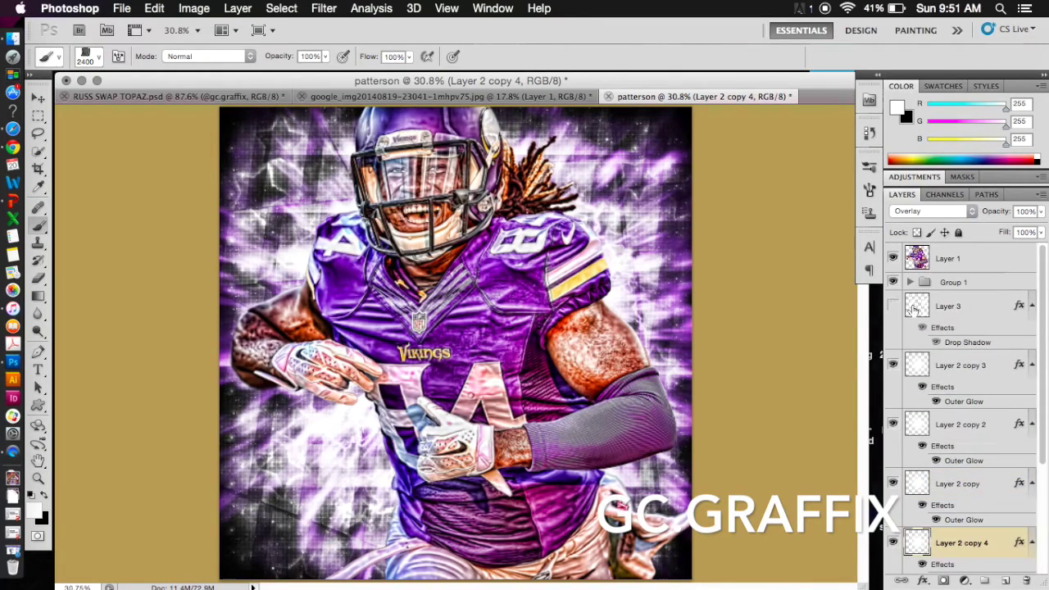
pyautogui.click(894, 305)
# - Hide the four Layer 2 copies and toggle individual burst layers to compare their effect on the background
pyautogui.scroll(-6, 973, 386)
pyautogui.scroll(3, 974, 386)
pyautogui.click(893, 341)
pyautogui.click(894, 401)
pyautogui.click(893, 461)
pyautogui.click(893, 518)
pyautogui.scroll(-5, 893, 508)
pyautogui.click(893, 441)
pyautogui.click(893, 441)
pyautogui.click(892, 327)
pyautogui.click(892, 327)
# - Set the blend mode of the original burst Layer 2 to Normal
pyautogui.click(951, 441)
pyautogui.click(931, 211)
pyautogui.click(908, 65)
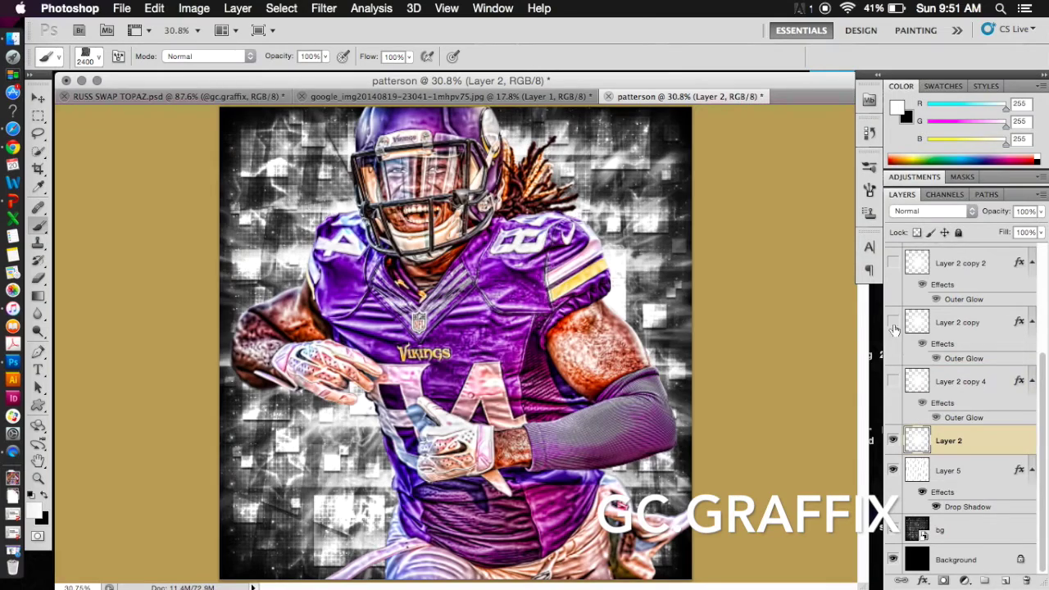
# - Show Layer 2 copy and Layer 2 copy 2 again, and delete Layer 2 copy 4 and Layer 2 copy 3
pyautogui.click(894, 327)
pyautogui.scroll(3, 953, 332)
pyautogui.click(894, 350)
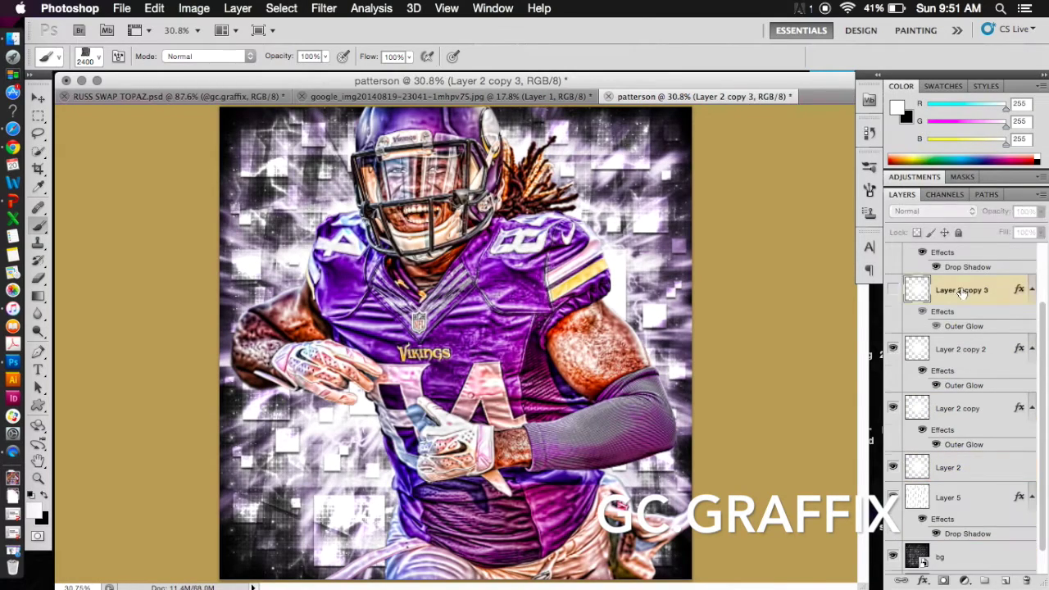
pyautogui.press('Delete')
# - Duplicate the squares Layer 3 to strengthen the squares
pyautogui.press('super+j')
pyautogui.press('super+z')
pyautogui.scroll(3, 975, 369)
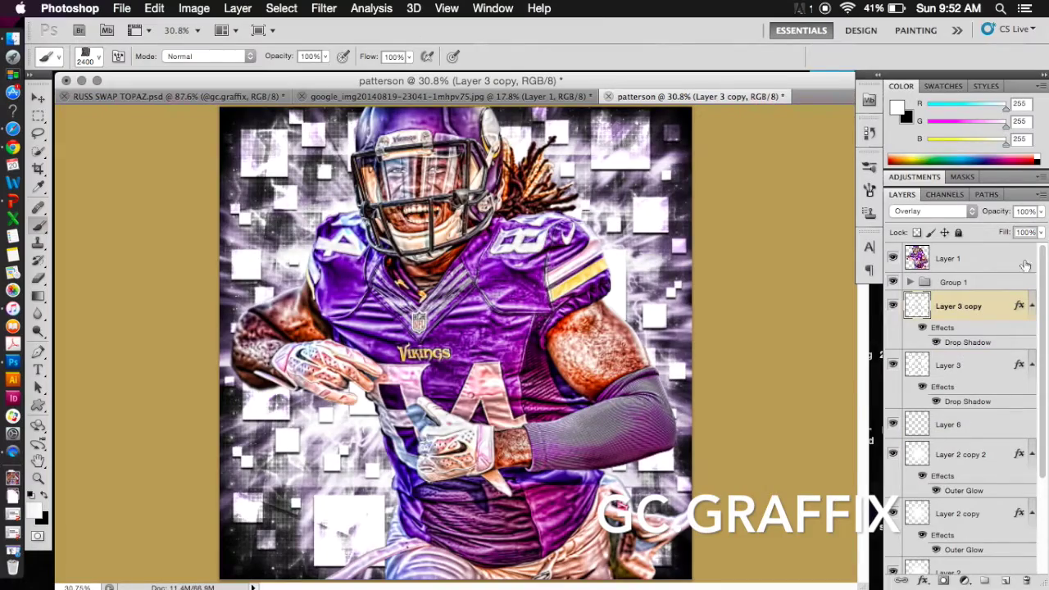
# - Set Layer 3 copy's fill to 50%, choose a lightning brush from the library, and undo its test stamp
pyautogui.click(99, 56)
pyautogui.scroll(-5, 219, 395)
pyautogui.scroll(-10, 217, 396)
pyautogui.scroll(-5, 219, 420)
pyautogui.scroll(-5, 220, 420)
pyautogui.scroll(-5, 238, 437)
pyautogui.scroll(-12, 220, 435)
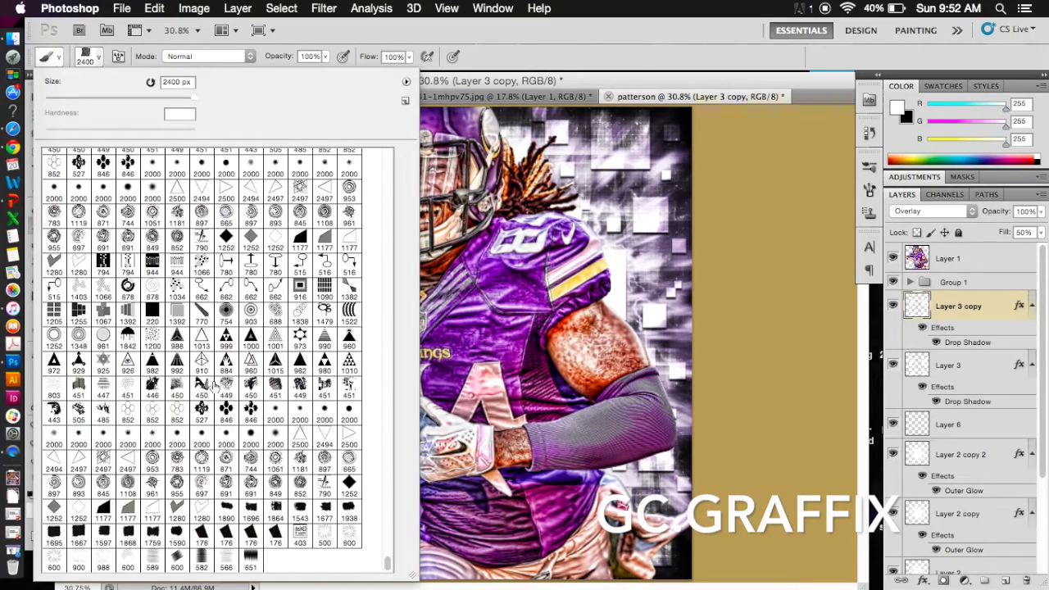
pyautogui.scroll(15, 215, 387)
pyautogui.click(105, 374)
pyautogui.click(648, 278)
pyautogui.press('super+z')
# - Set the foreground color to 4f2683 and enlarge the brush to 2500 px
pyautogui.click(33, 510)
pyautogui.moveTo(460, 573); pyautogui.dragTo(364, 573)
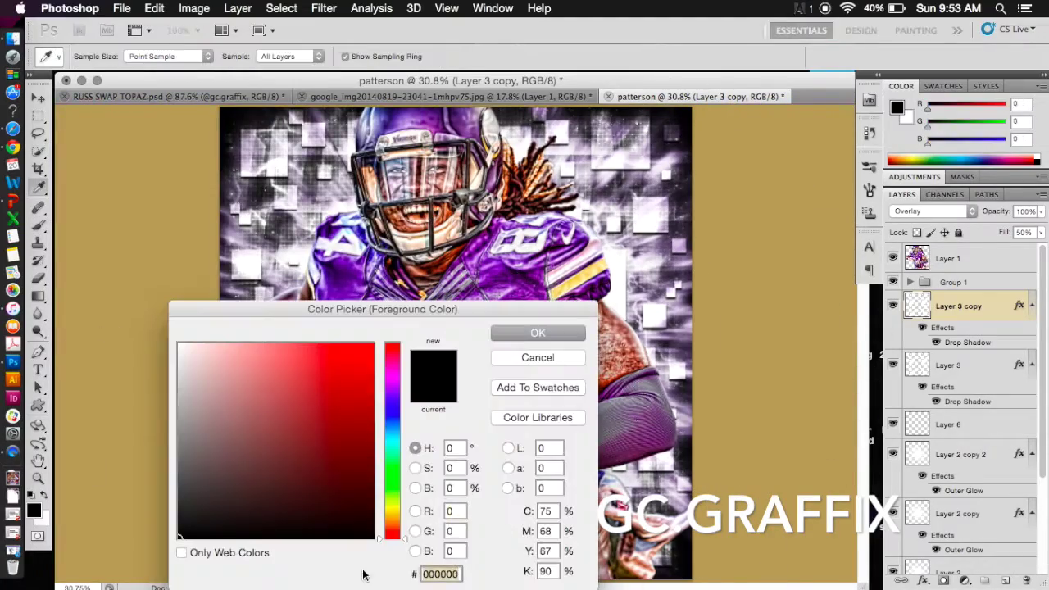
pyautogui.write('4f2683')
pyautogui.press('Return')
pyautogui.press(']')
pyautogui.press(']')
pyautogui.press(']')
# - Add Layer 7 below the squares Layer 3, delete Layer 6, and stamp a centered purple lightning burst on Layer 7
pyautogui.click(1006, 580)
pyautogui.moveTo(965, 317); pyautogui.dragTo(965, 359)
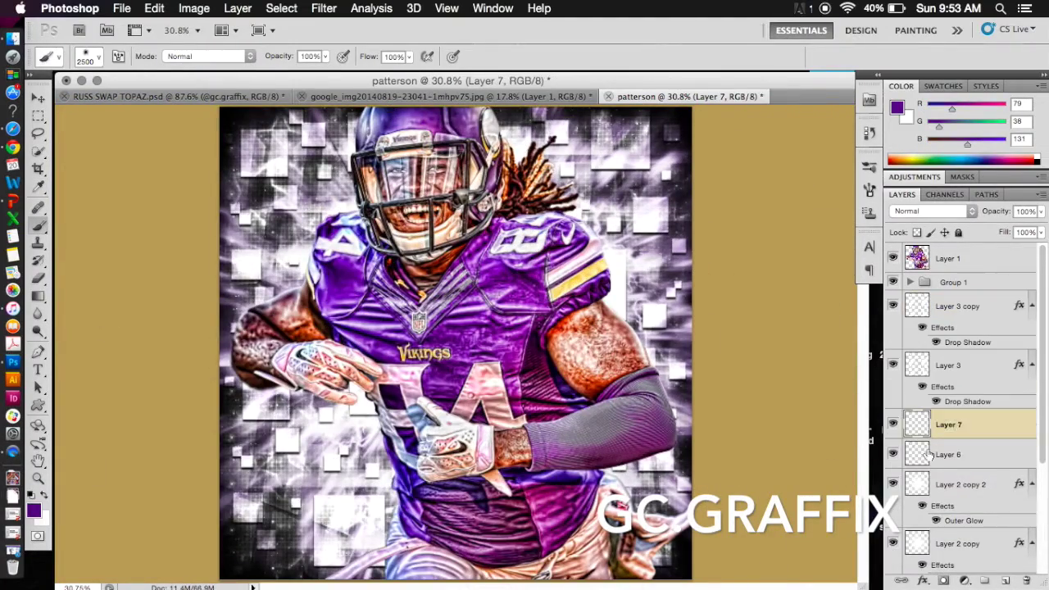
pyautogui.moveTo(935, 459); pyautogui.dragTo(1026, 580)
pyautogui.click(950, 424)
pyautogui.click(456, 344)
# - With both squares layers hidden, free-transform the purple lightning on Layer 7 and set its blend mode to Overlay
pyautogui.click(894, 306)
pyautogui.click(893, 365)
pyautogui.press('super+t')
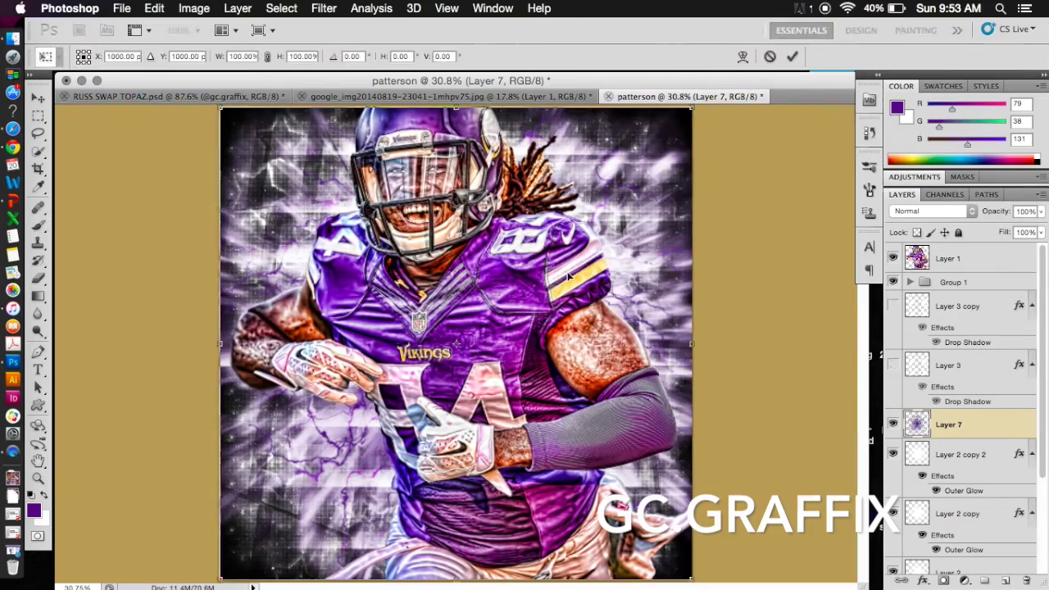
pyautogui.hotkey('ctrl', '-')
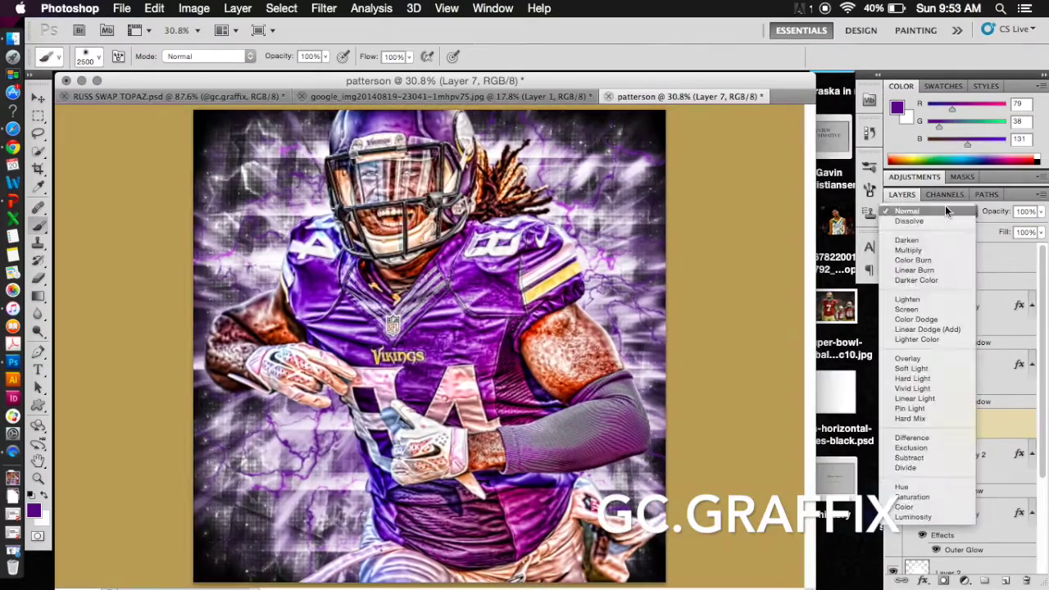
pyautogui.click(926, 362)
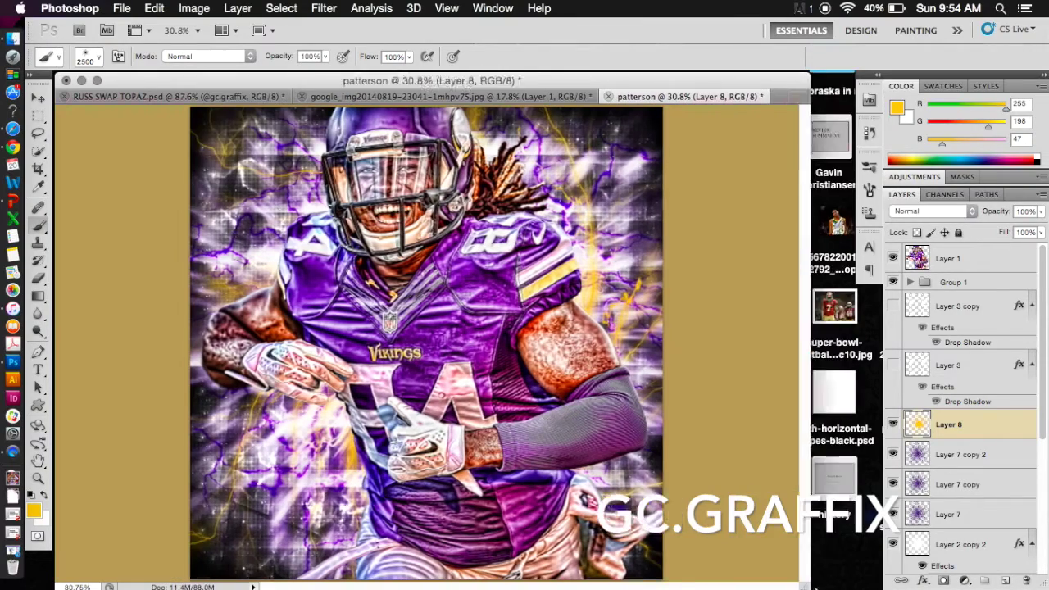
# - Set the yellow lightning Layer 8 to Overlay and duplicate it twice
pyautogui.click(935, 211)
pyautogui.hotkey('ctrl', 'j')
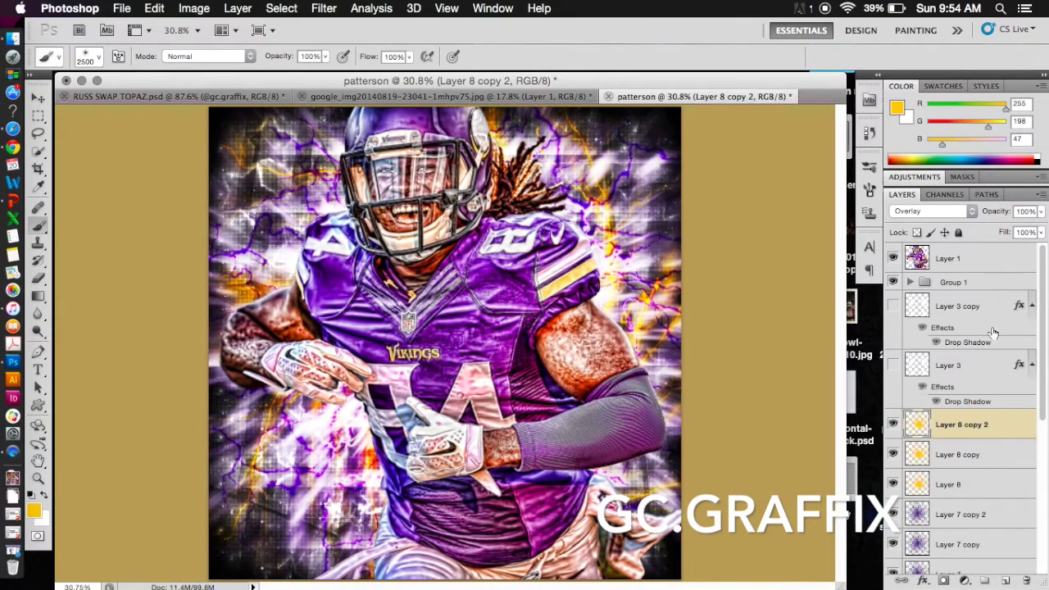
# - Add a colorizing Hue/Saturation adjustment above the bg layer with hue 275 and saturation 39
pyautogui.scroll(-5, 950, 455)
pyautogui.click(964, 580)
pyautogui.click(964, 381)
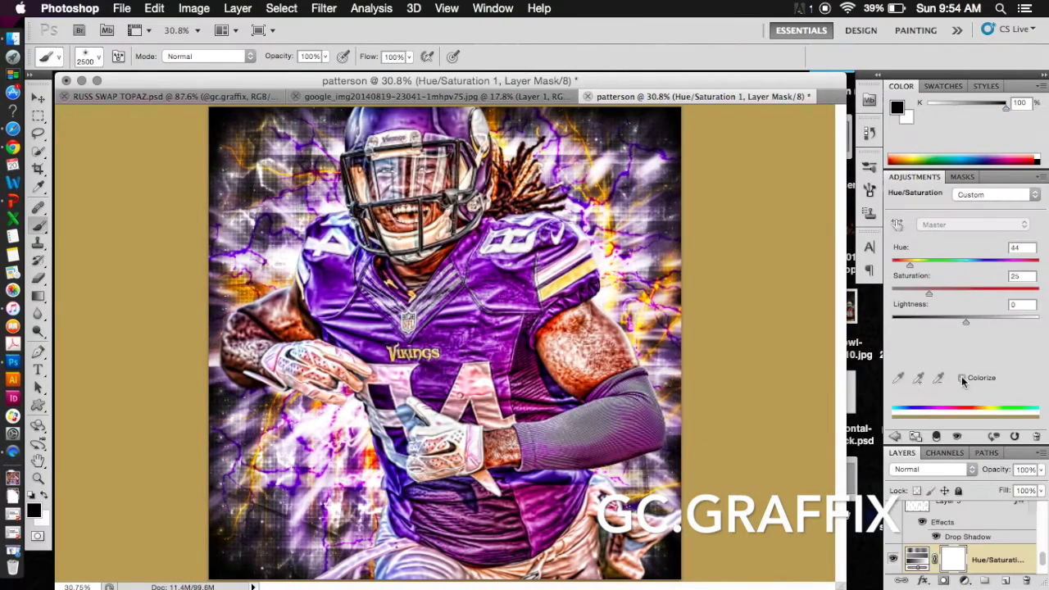
pyautogui.click(1004, 267)
pyautogui.moveTo(960, 294); pyautogui.dragTo(949, 295)
pyautogui.click(1005, 265)
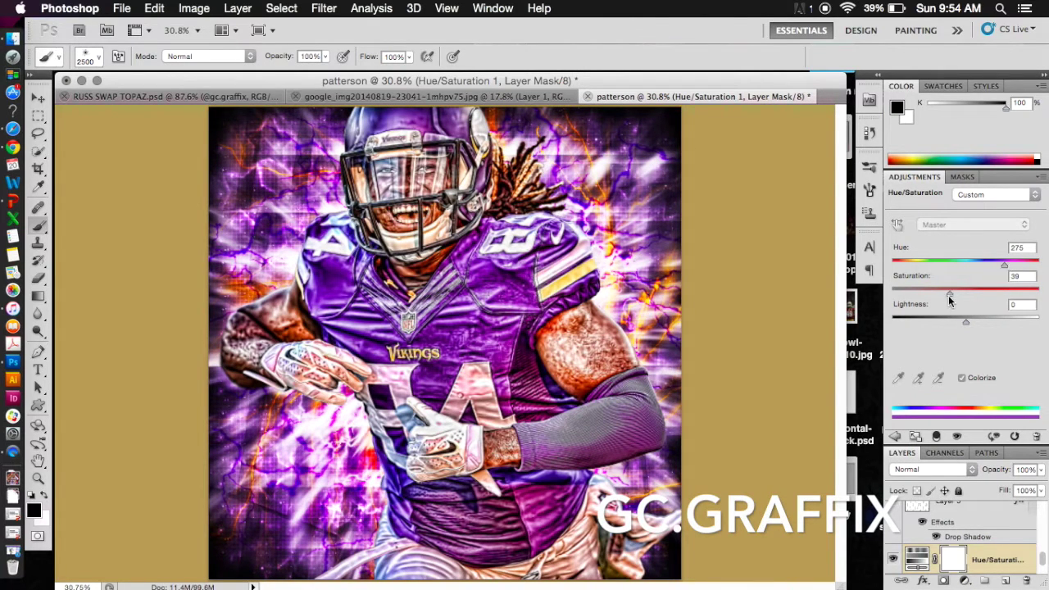
pyautogui.doubleClick(915, 178)
# - Hide the lightning, burst and slanted-panels layers to inspect the tinted bg on its own
pyautogui.scroll(8, 910, 344)
pyautogui.moveTo(893, 291); pyautogui.dragTo(893, 560)
pyautogui.scroll(-5, 888, 443)
pyautogui.moveTo(893, 376); pyautogui.dragTo(893, 524)
pyautogui.scroll(-4, 960, 545)
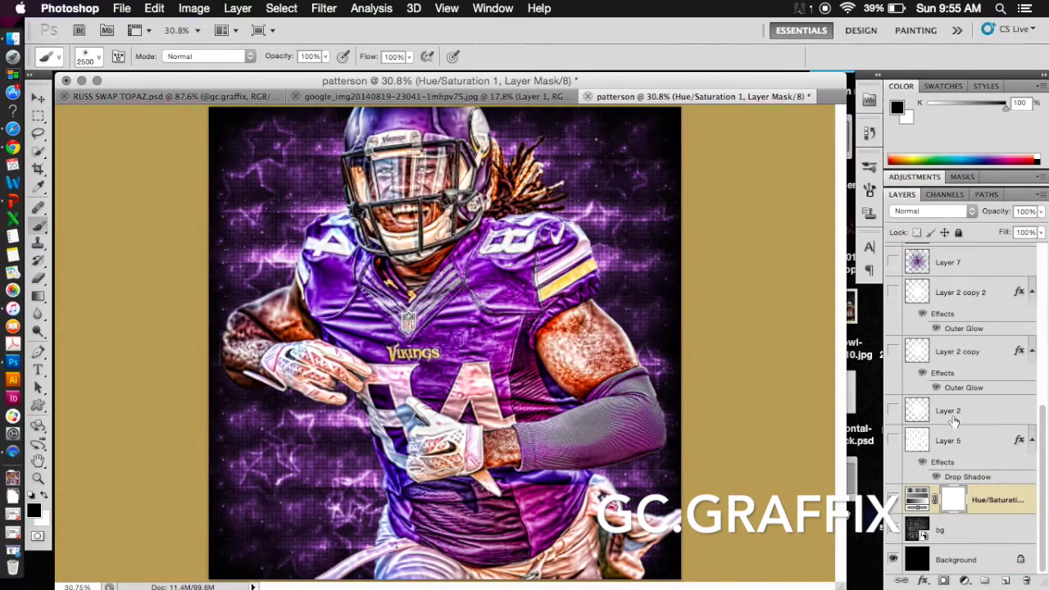
# - Show Layer 2, Layer 2 copy and Layer 2 copy 2 one by one, comparing the background with and without each layer
pyautogui.scroll(1, 961, 544)
pyautogui.click(893, 449)
pyautogui.click(894, 419)
pyautogui.click(894, 421)
pyautogui.click(894, 421)
pyautogui.click(894, 450)
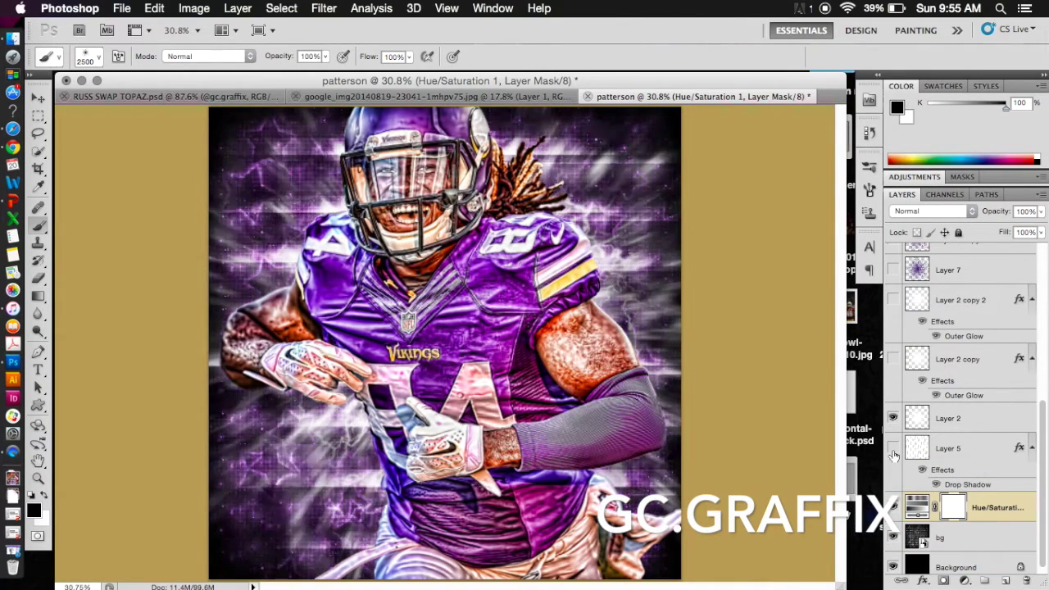
pyautogui.click(893, 360)
pyautogui.click(893, 303)
pyautogui.click(894, 303)
pyautogui.click(893, 303)
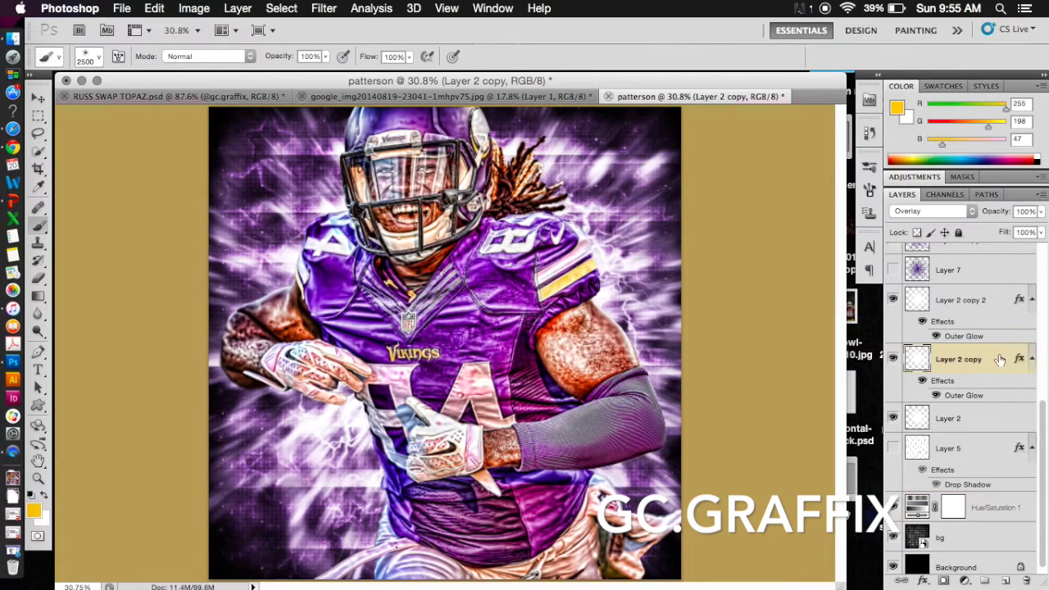
# - Show the slanted-panels Layer 5, the three yellow Layer 8 layers and the purple Layer 7 copies again
pyautogui.click(894, 449)
pyautogui.scroll(5, 947, 394)
pyautogui.moveTo(894, 336); pyautogui.dragTo(898, 464)
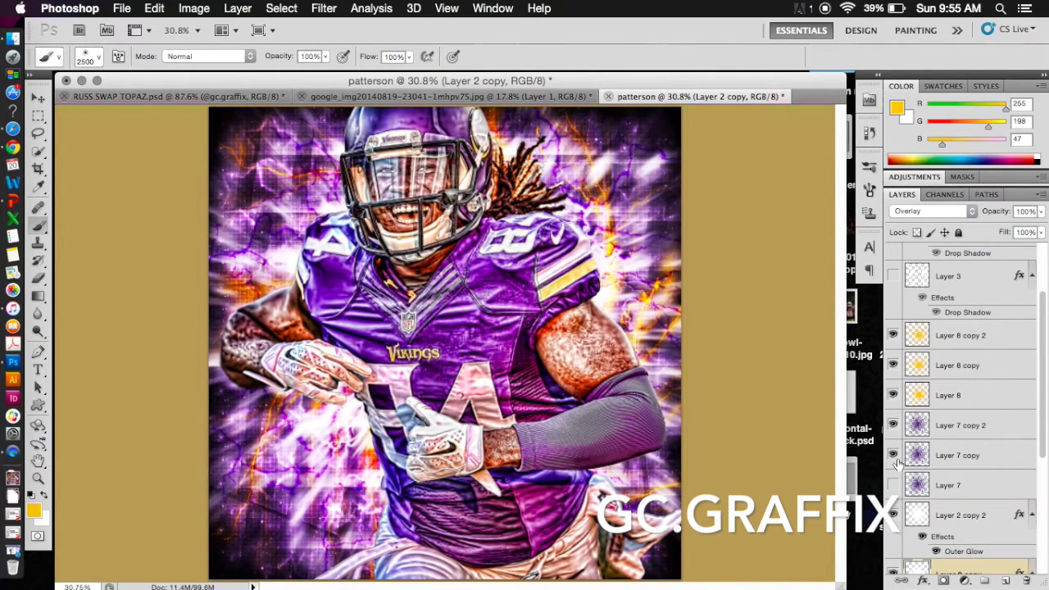
# - Delete the purple Layer 7 and hide Layer 7 copy 2 and Layer 7 copy
pyautogui.press('Delete')
pyautogui.click(966, 426)
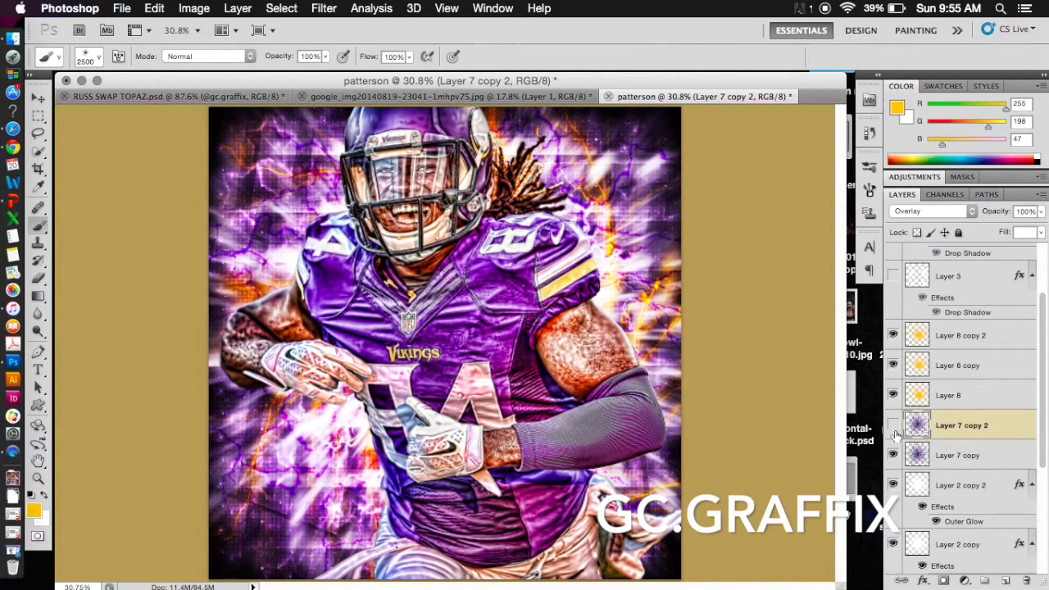
pyautogui.click(894, 453)
# - Set the blend mode of Layer 2, just above Layer 5, to Overlay
pyautogui.scroll(-5, 978, 436)
pyautogui.click(995, 445)
pyautogui.click(930, 211)
pyautogui.click(922, 361)
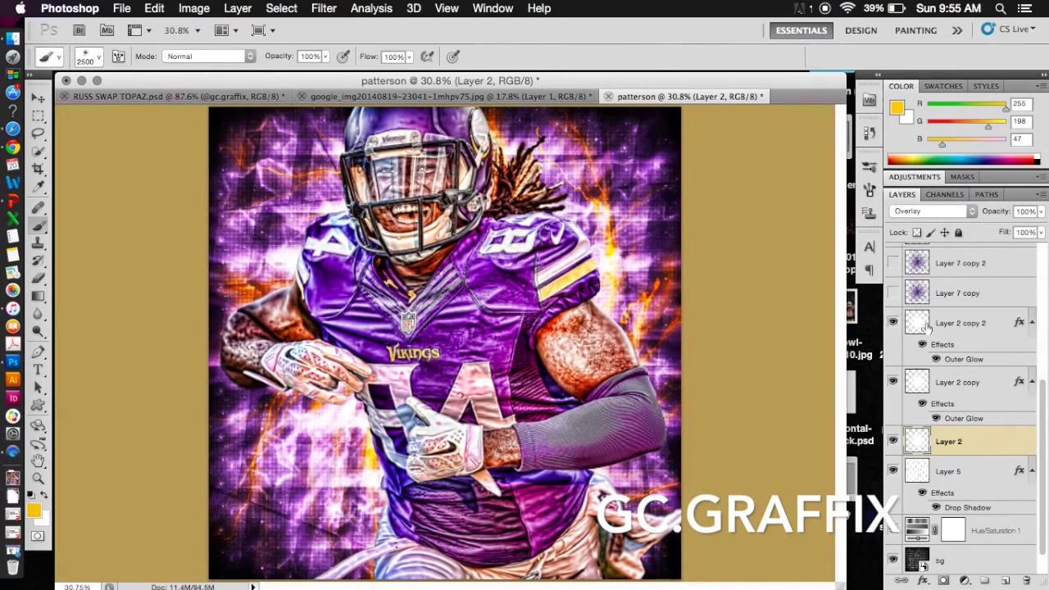
# - Duplicate the yellow Layer 8 copy and delete the hidden Layer 7 copy 2 and Layer 7 copy
pyautogui.scroll(4, 934, 323)
pyautogui.click(992, 295)
pyautogui.press('super+j')
pyautogui.click(980, 390)
pyautogui.keyDown('shift'); pyautogui.click(978, 422); pyautogui.keyUp('shift')
pyautogui.press('Delete')
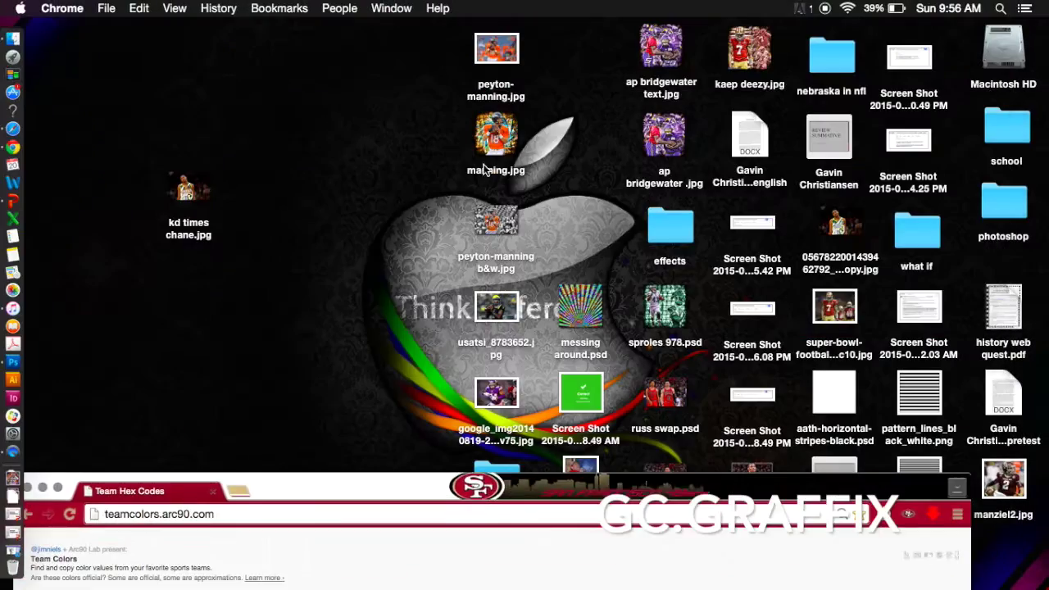
# - On a new layer above Layer 2 copy 2, stamp white lightning at 2500 px and set the layer's blend mode to Overlay
pyautogui.doubleClick(496, 46)
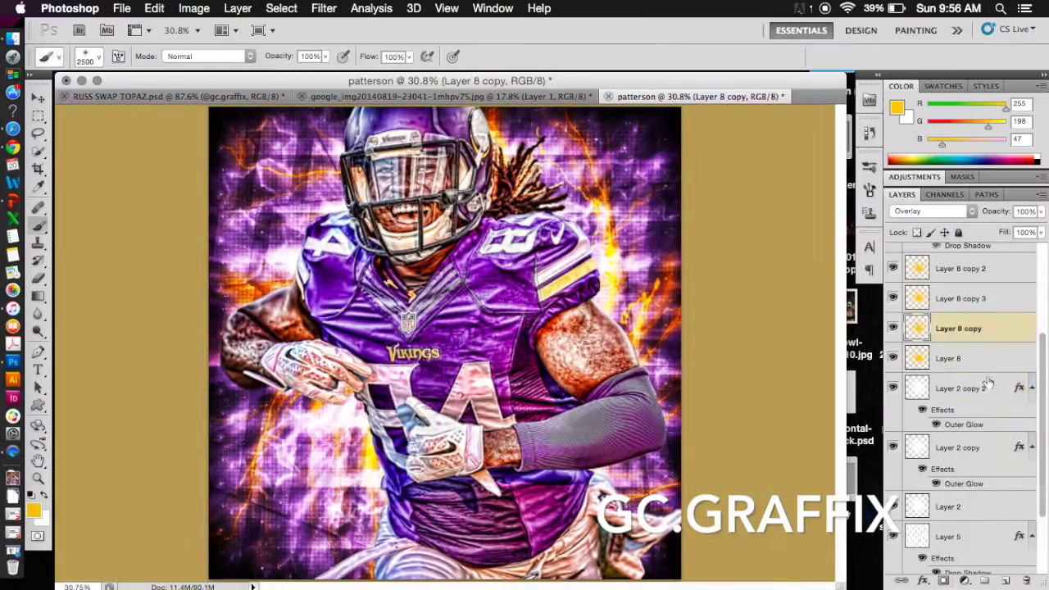
pyautogui.click(97, 56)
pyautogui.scroll(-15, 271, 308)
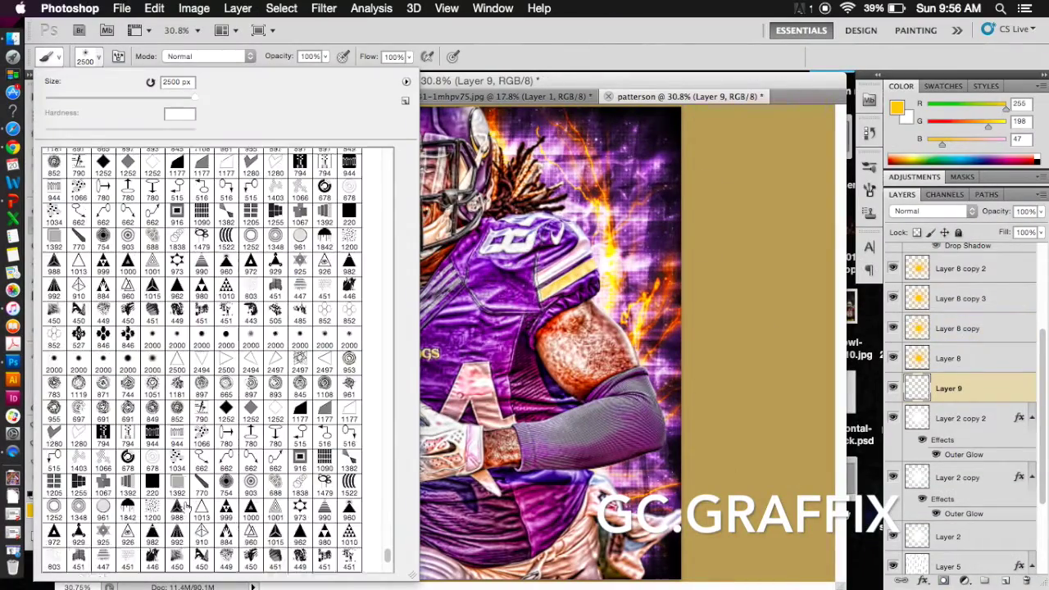
pyautogui.scroll(5, 186, 506)
pyautogui.click(104, 213)
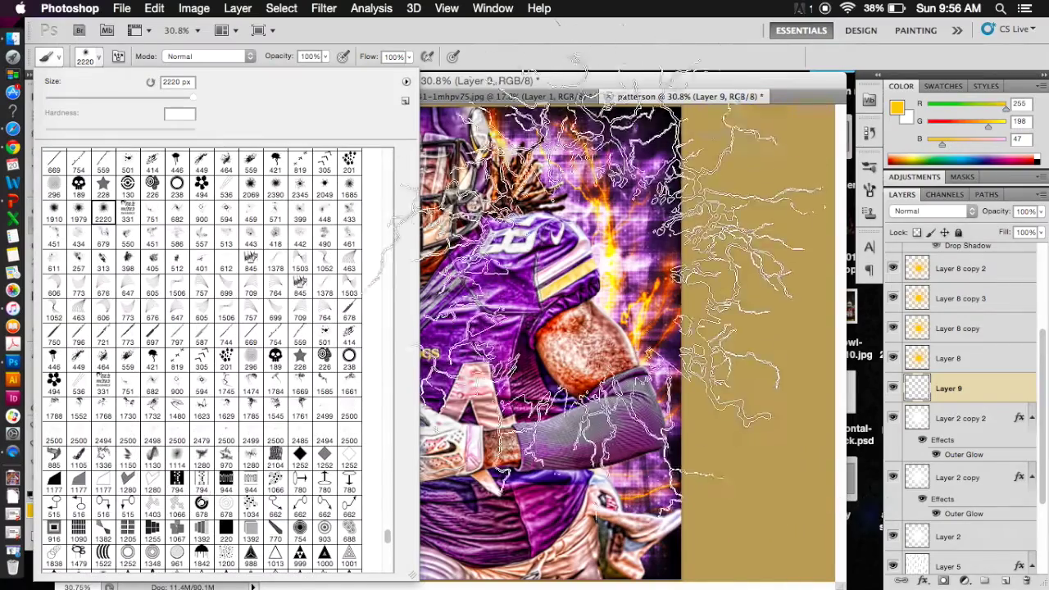
pyautogui.click(30, 484)
pyautogui.click(44, 494)
pyautogui.press(']')
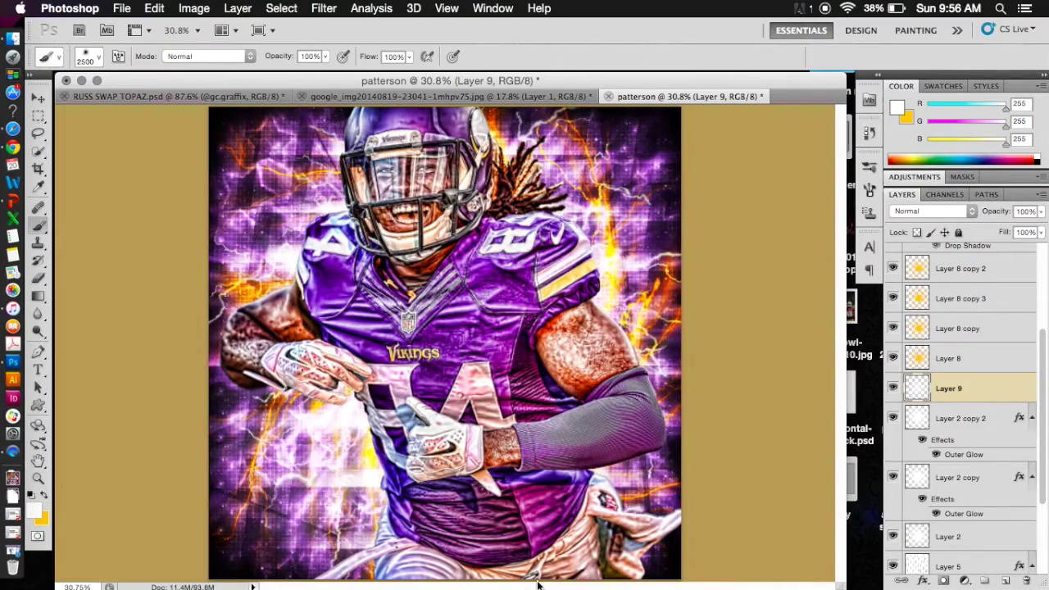
pyautogui.click(961, 217)
pyautogui.click(910, 362)
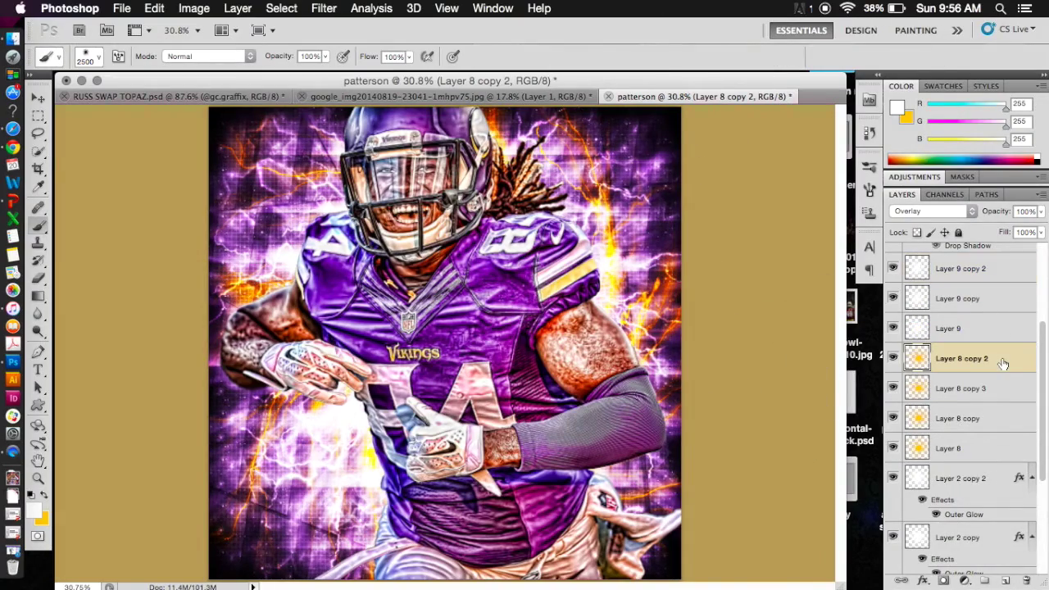
# - Remove Layer 8 copy 2 and Layer 9 from the layer stack, and duplicate the yellow Layer 8 copy 3
pyautogui.press('super+j')
pyautogui.click(972, 357)
pyautogui.press('super+e')
pyautogui.press('super+e')
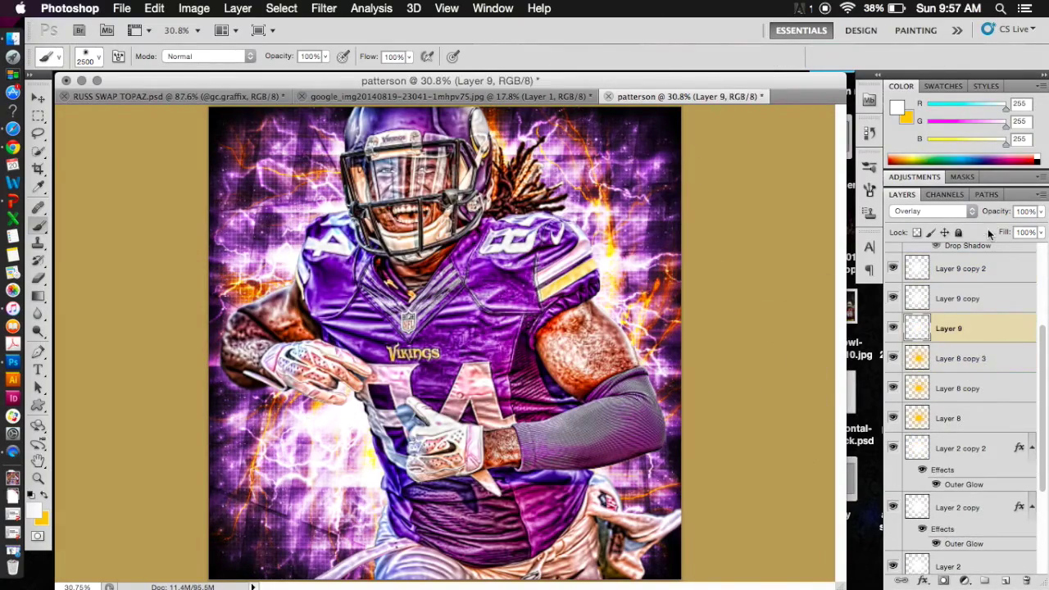
pyautogui.press('Delete')
pyautogui.press('super+j')
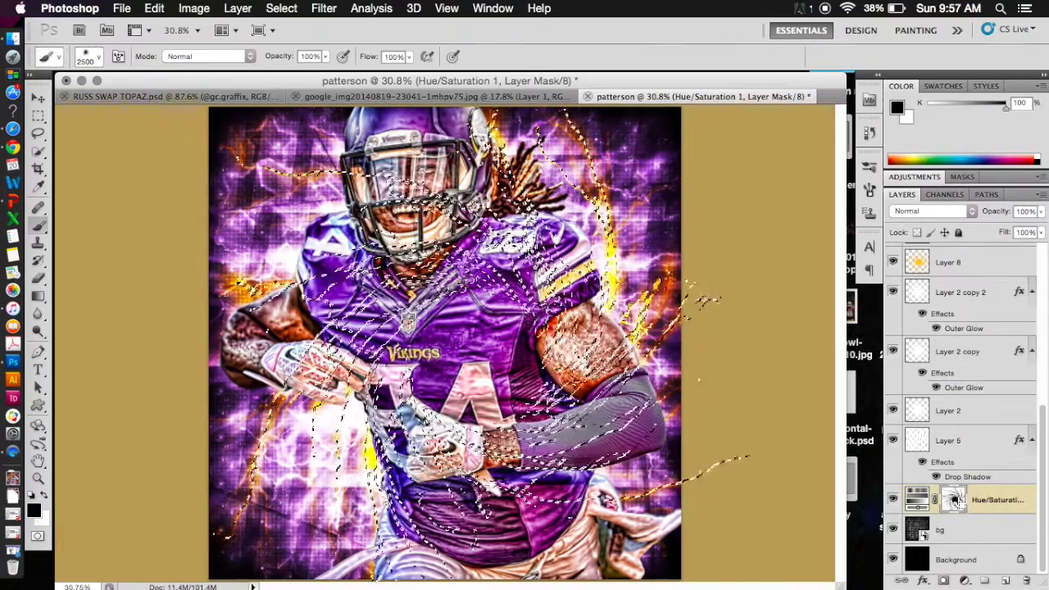
# - Try several 2000 px brushes on a new black-filled layer at the top of the stack, undoing each stamp
pyautogui.click(98, 57)
pyautogui.scroll(-5, 202, 485)
pyautogui.scroll(-8, 202, 485)
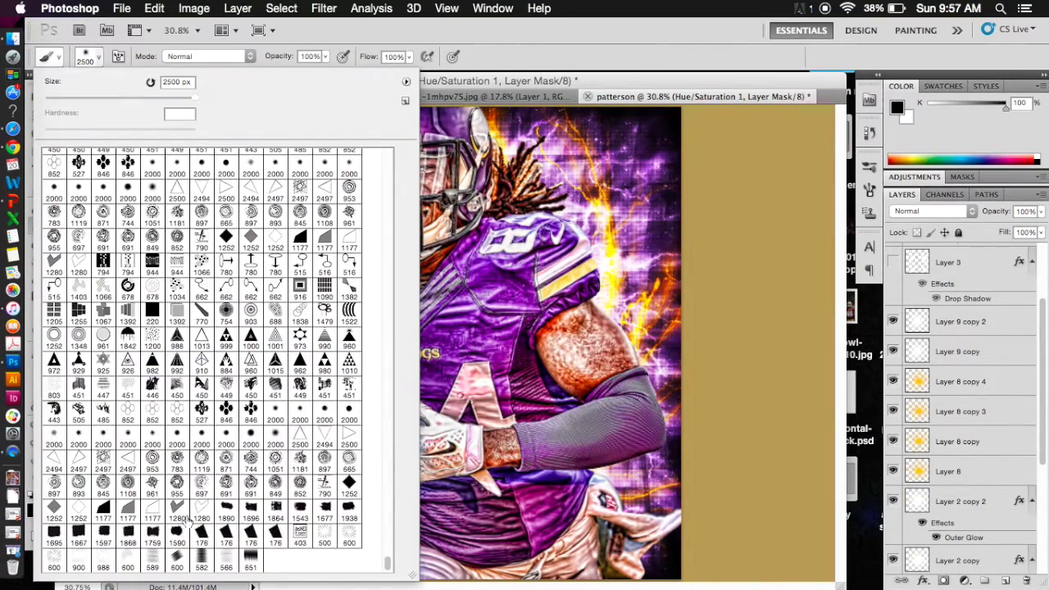
pyautogui.click(177, 444)
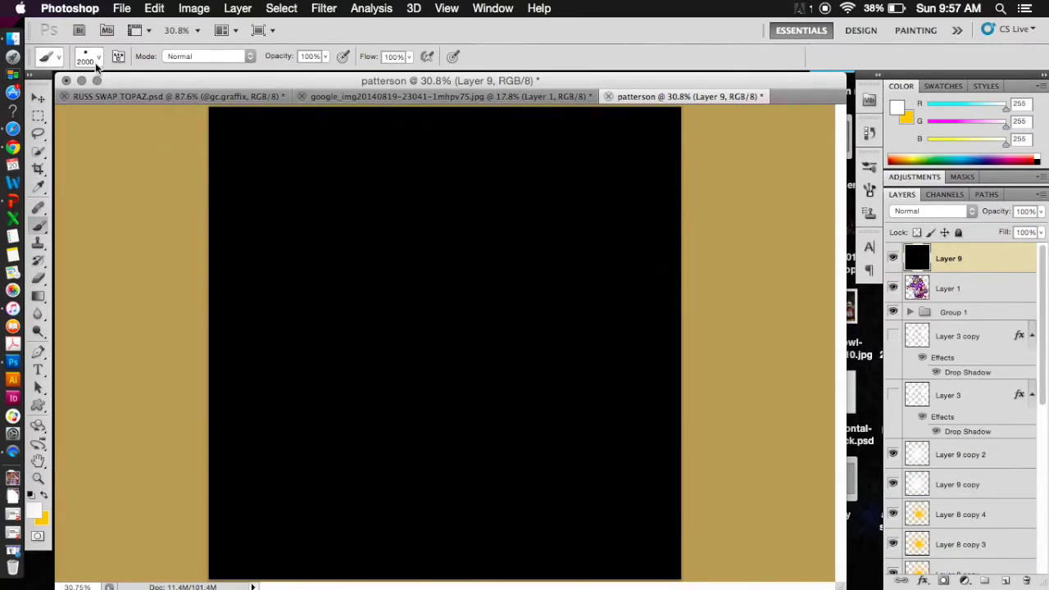
pyautogui.click(99, 60)
pyautogui.click(490, 308)
pyautogui.click(463, 380)
pyautogui.press('super+alt+z')
pyautogui.press('super+alt+z')
pyautogui.click(100, 58)
pyautogui.click(203, 437)
pyautogui.click(547, 285)
pyautogui.press('super+z')
pyautogui.rightClick(354, 467)
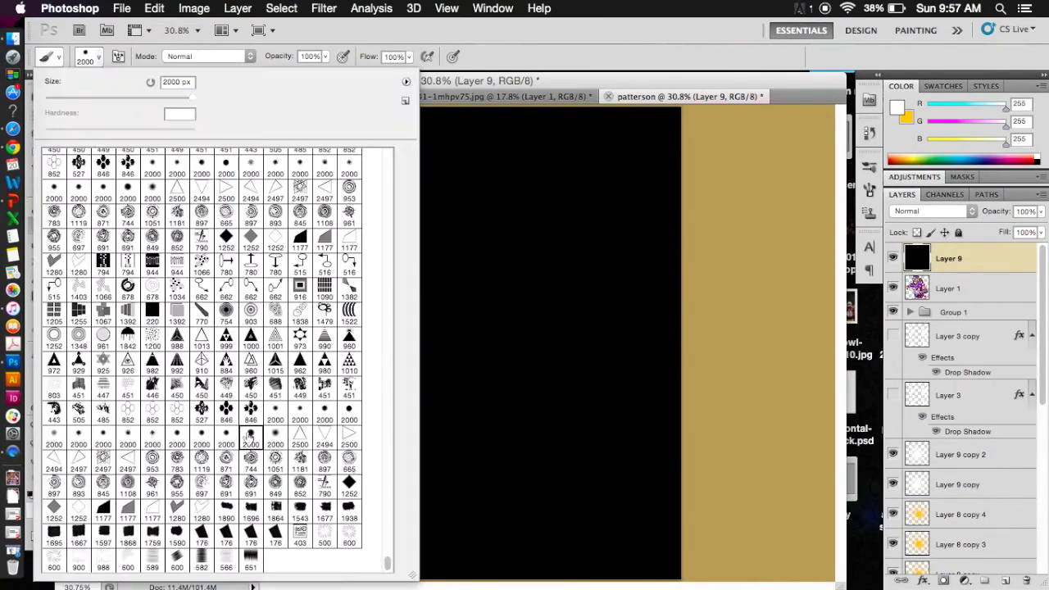
pyautogui.click(575, 276)
pyautogui.press('super+z')
# - Hide the black Layer 9 and show the square-textured Layer 3 copy and Layer 3
pyautogui.click(893, 258)
pyautogui.click(971, 334)
pyautogui.click(893, 336)
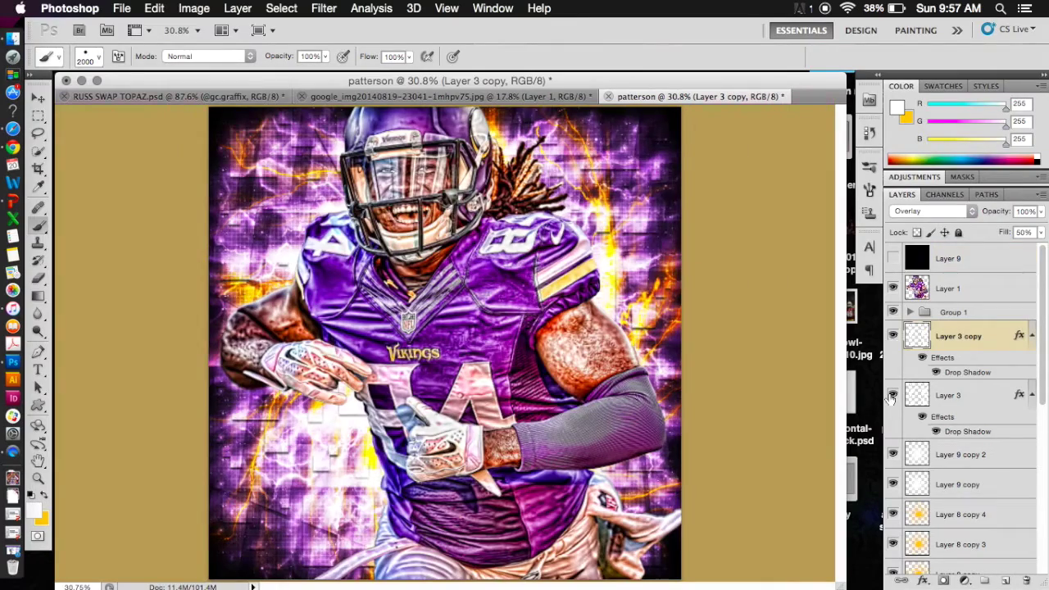
pyautogui.click(892, 395)
# - Scale the four yellow Layer 8 layers together to about 110% around their centre
pyautogui.scroll(-3, 1008, 393)
pyautogui.click(972, 418)
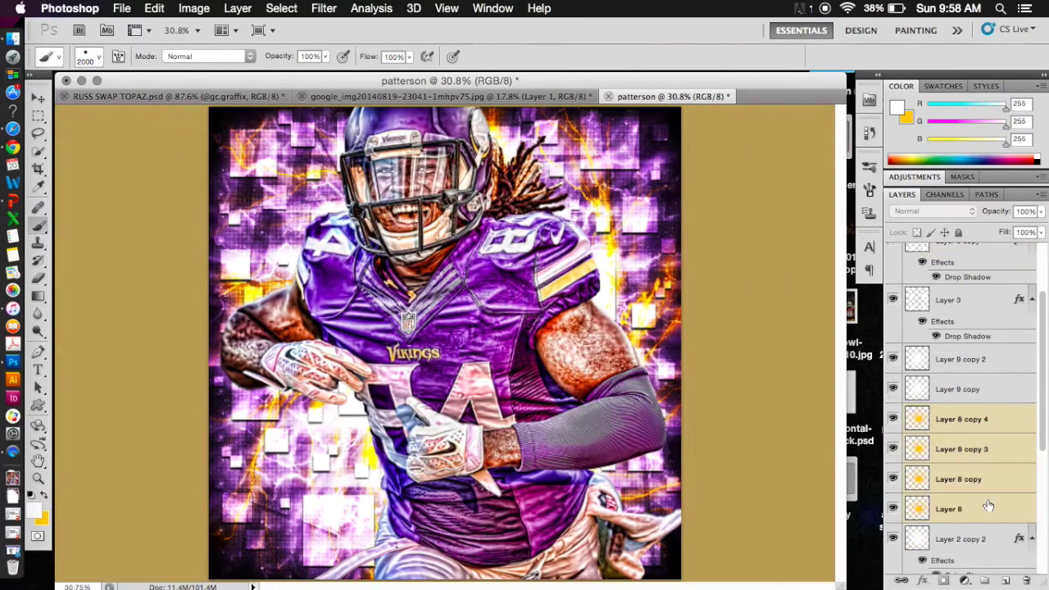
pyautogui.press('super+t')
pyautogui.press('super+0')
pyautogui.press('super+minus')
pyautogui.press('super+0')
pyautogui.press('super+minus')
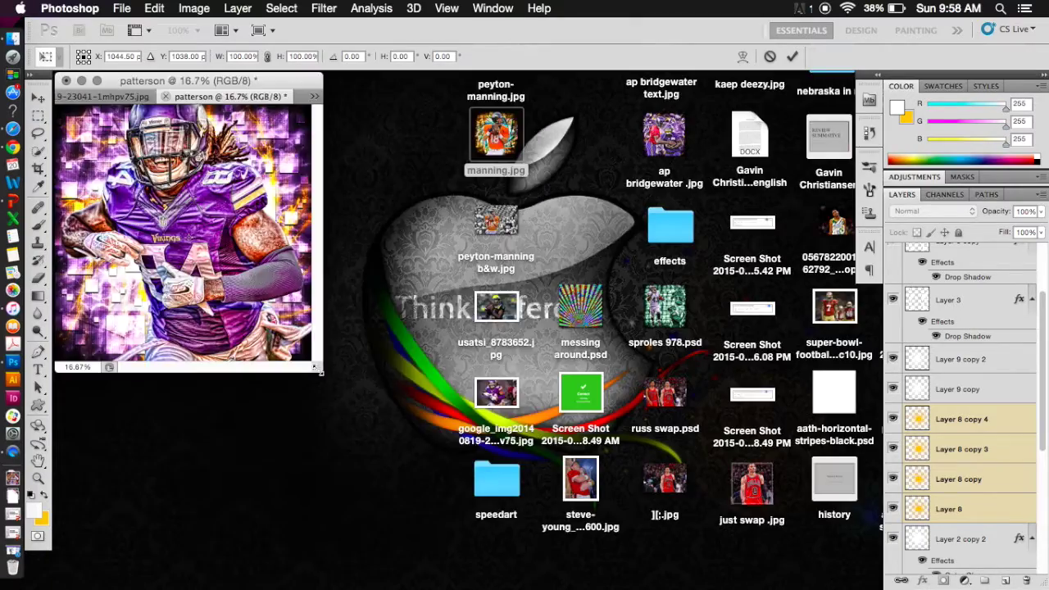
pyautogui.moveTo(320, 371); pyautogui.dragTo(932, 589)
pyautogui.moveTo(655, 190); pyautogui.dragTo(666, 174)
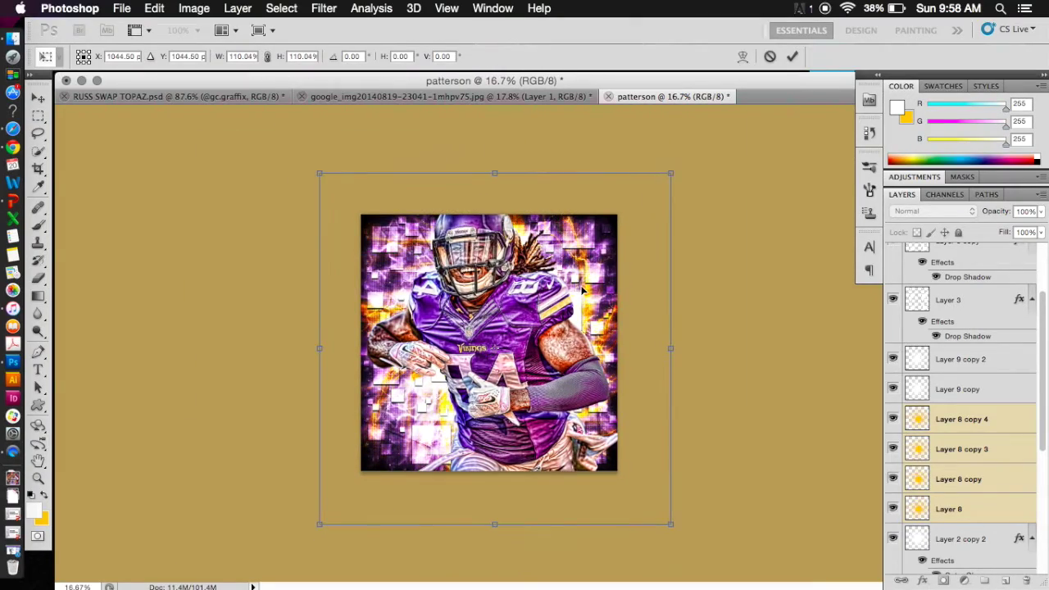
pyautogui.press('Return')
pyautogui.press('super+0')
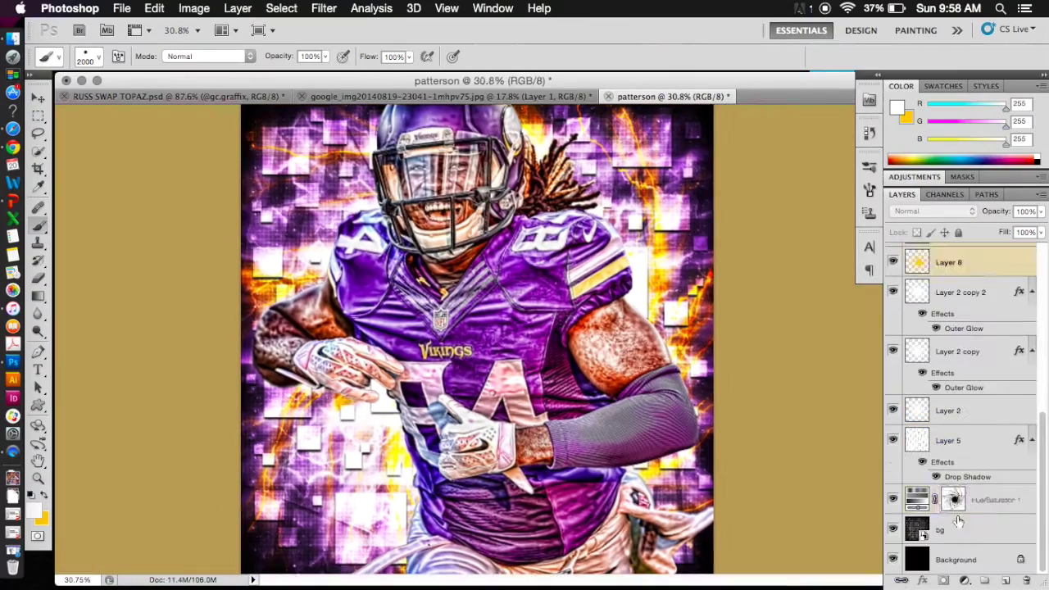
# - Stamp a large white circular scratch brush on a new Layer 10 between Layer 3 and Layer 9 copy 2
pyautogui.scroll(3, 948, 490)
pyautogui.click(484, 332)
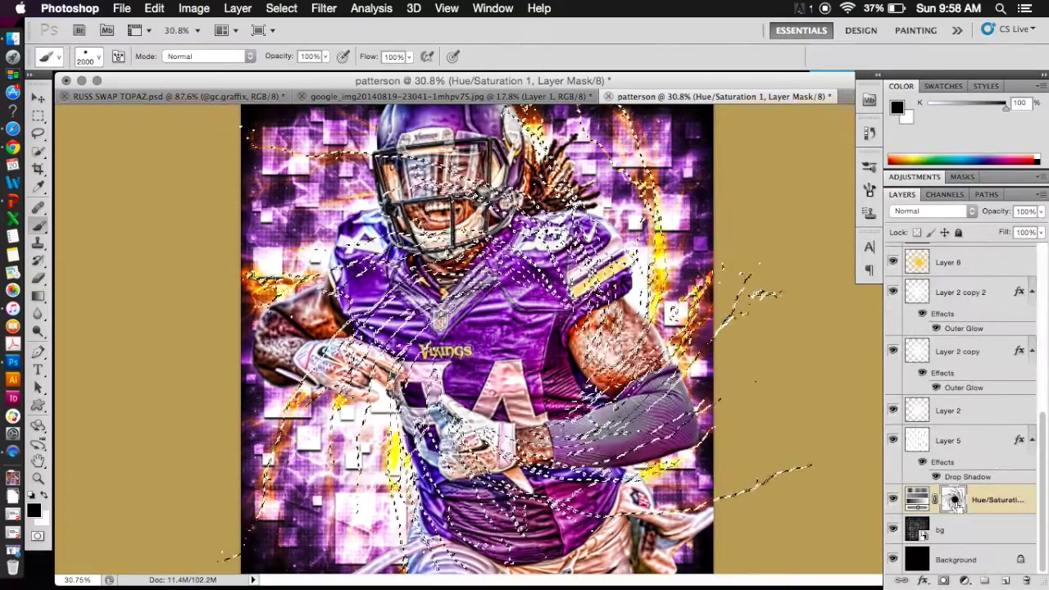
pyautogui.scroll(1, 1000, 422)
pyautogui.scroll(6, 960, 469)
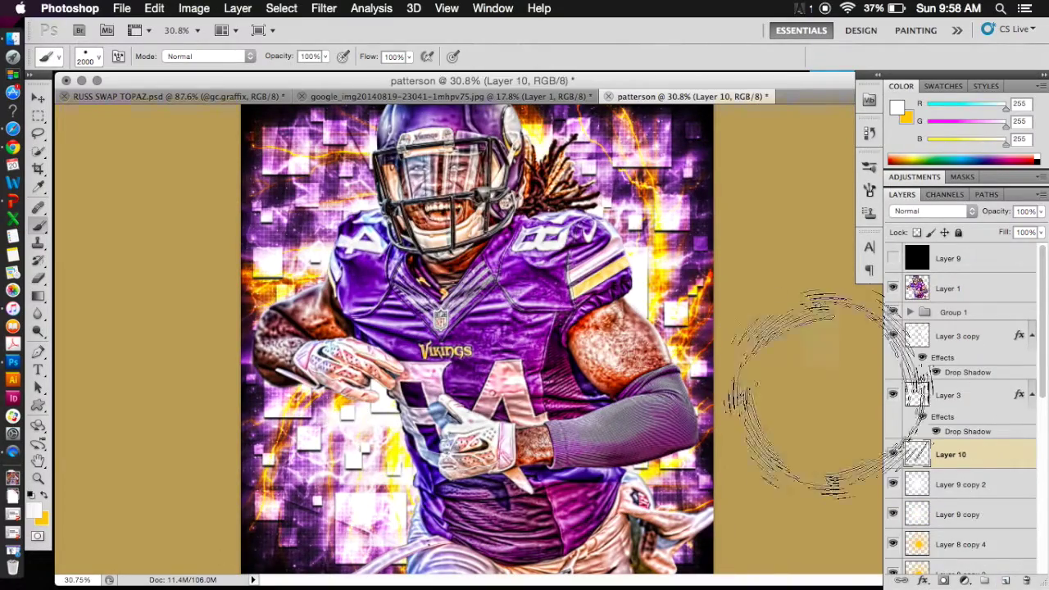
# - Enlarge the circular brush texture on Layer 10 with Free Transform
pyautogui.press('super+t')
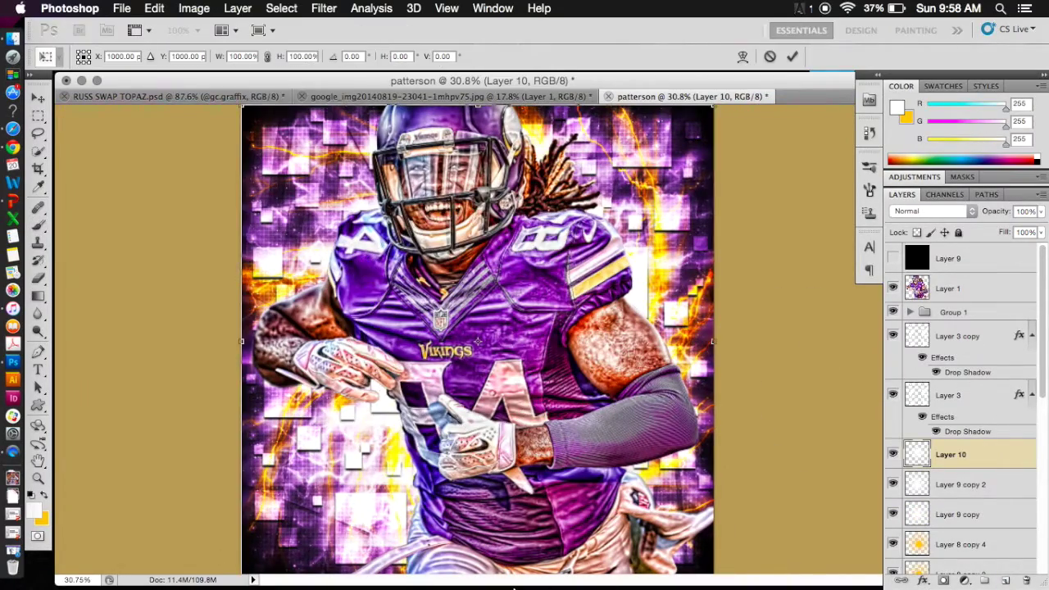
pyautogui.press('super+minus')
pyautogui.moveTo(448, 496); pyautogui.dragTo(973, 588)
pyautogui.moveTo(320, 537); pyautogui.dragTo(248, 588)
pyautogui.moveTo(705, 382); pyautogui.dragTo(714, 382)
pyautogui.moveTo(527, 426); pyautogui.dragTo(567, 381)
pyautogui.press('super+minus')
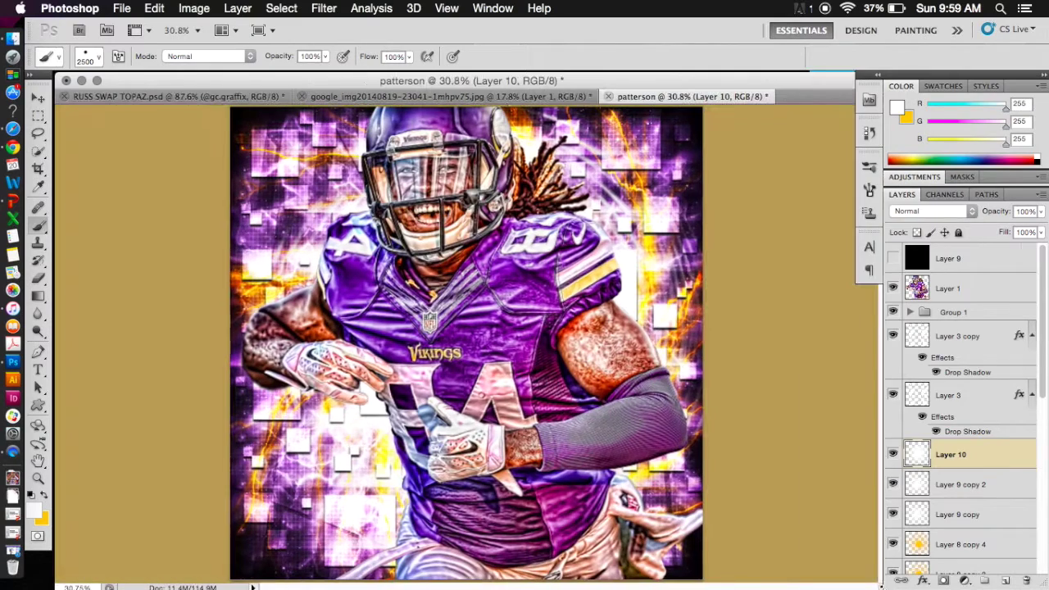
# - Set Layer 10's blend mode to Overlay and free-transform it together with its duplicate
pyautogui.click(934, 210)
pyautogui.click(924, 356)
pyautogui.keyDown('shift'); pyautogui.click(985, 492); pyautogui.keyUp('shift')
pyautogui.press('super+t')
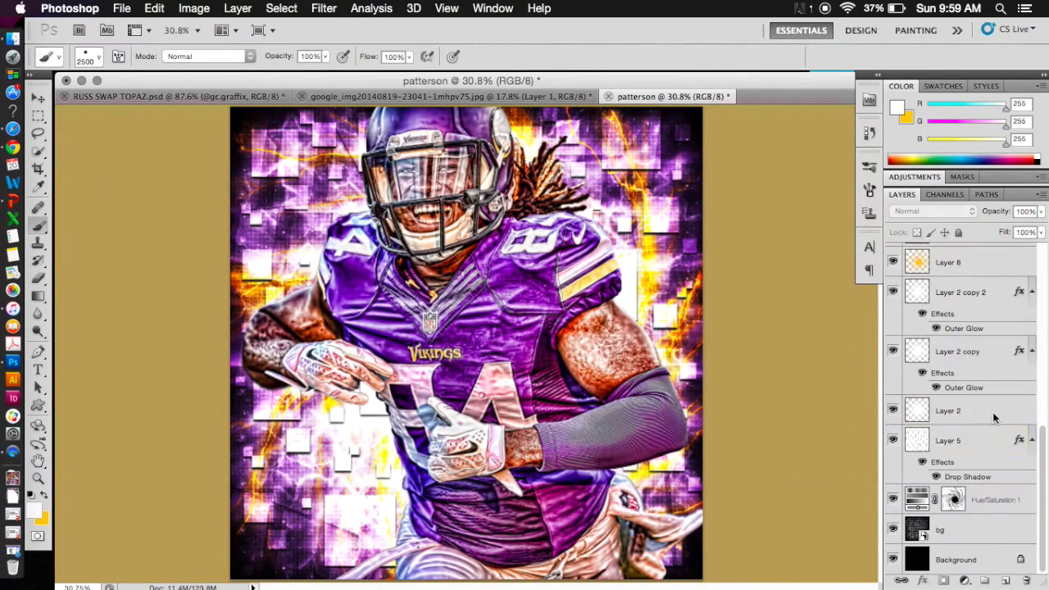
# - Select Layer 2 alone and run a Free Transform on it
pyautogui.click(948, 411)
pyautogui.press('super+t')
pyautogui.press('Return')
pyautogui.press('b')
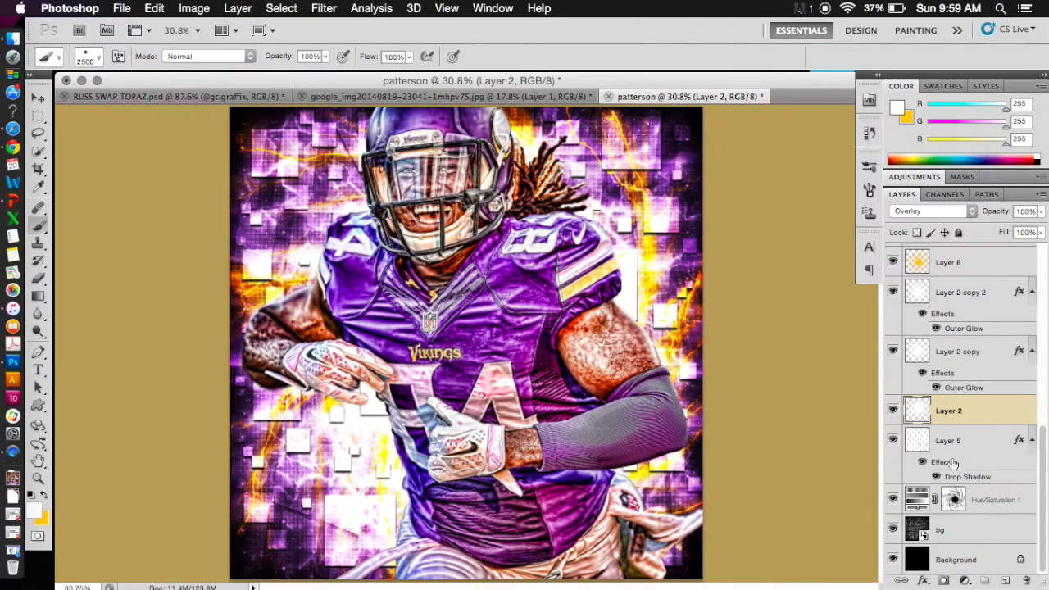
# - Enlarge Layer 2 copy 2 and Layer 2 copy together with Free Transform
pyautogui.click(893, 292)
pyautogui.click(892, 292)
pyautogui.click(963, 292)
pyautogui.keyDown('shift'); pyautogui.click(962, 354); pyautogui.keyUp('shift')
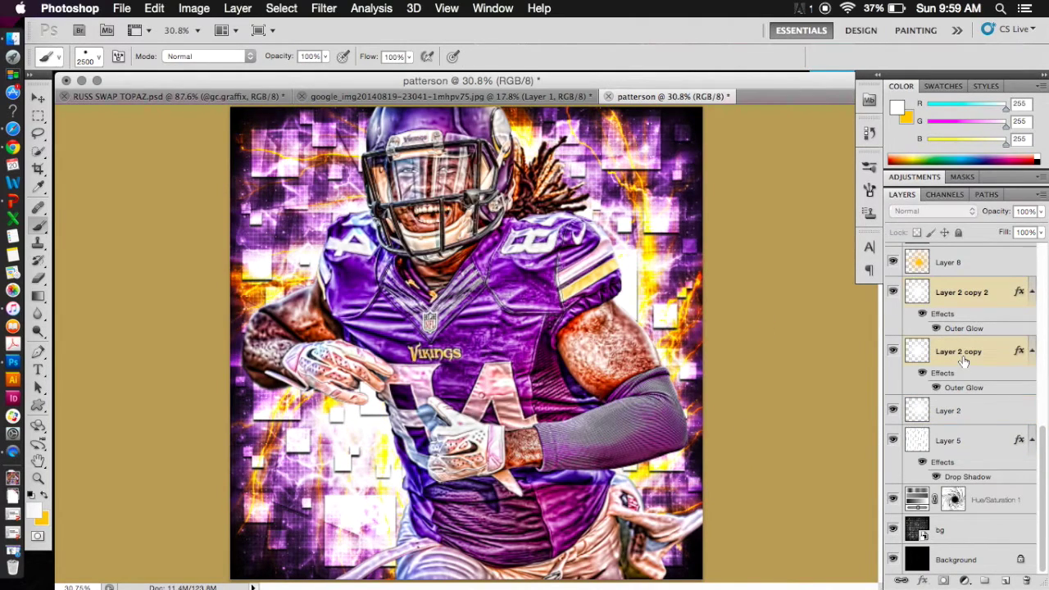
pyautogui.press('super+t')
pyautogui.moveTo(553, 360); pyautogui.dragTo(584, 346)
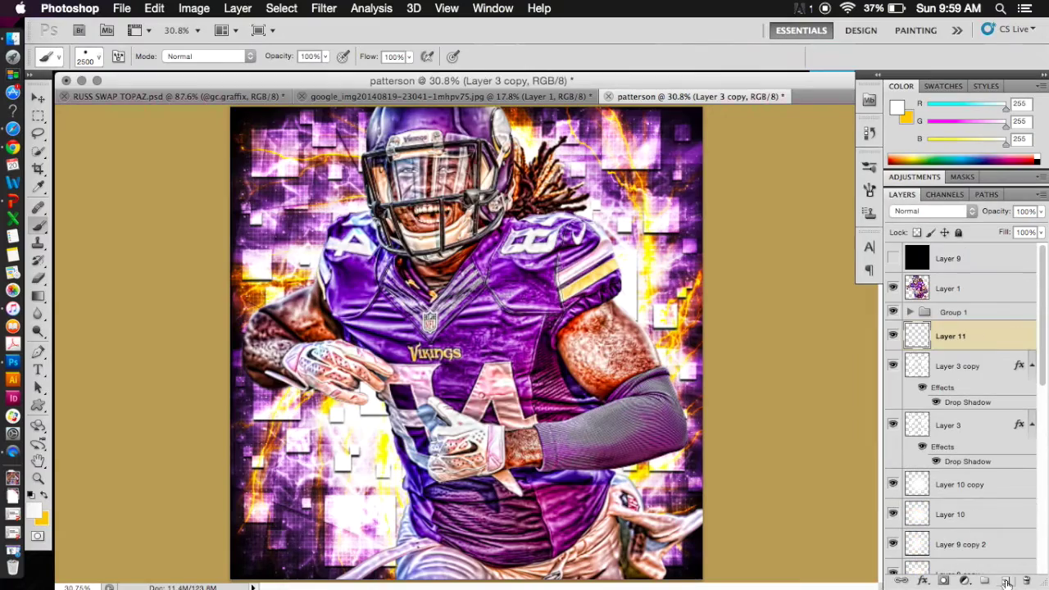
# - On a new Layer 11 above Layer 3 copy, stamp a white radial burst of light rays at 2100 px over the canvas centre
pyautogui.rightClick(141, 322)
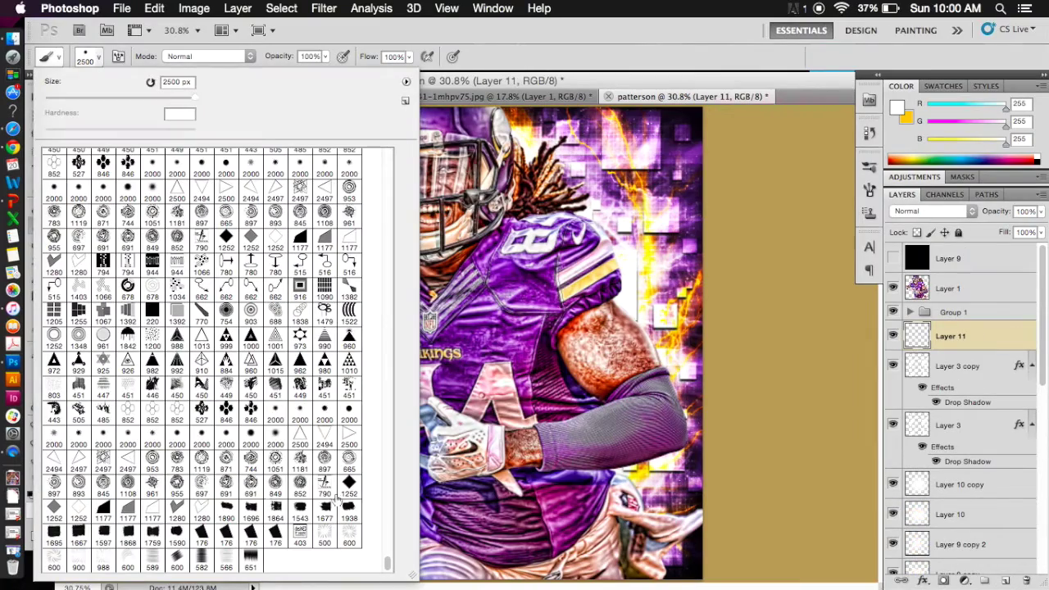
pyautogui.click(99, 54)
pyautogui.press(']')
pyautogui.press(']')
pyautogui.press(']')
pyautogui.press(']')
pyautogui.press(']')
pyautogui.press(']')
pyautogui.press(']')
pyautogui.press(']')
pyautogui.press(']')
pyautogui.press(']')
pyautogui.press(']')
pyautogui.press(']')
pyautogui.press(']')
pyautogui.press(']')
pyautogui.press(']')
pyautogui.press(']')
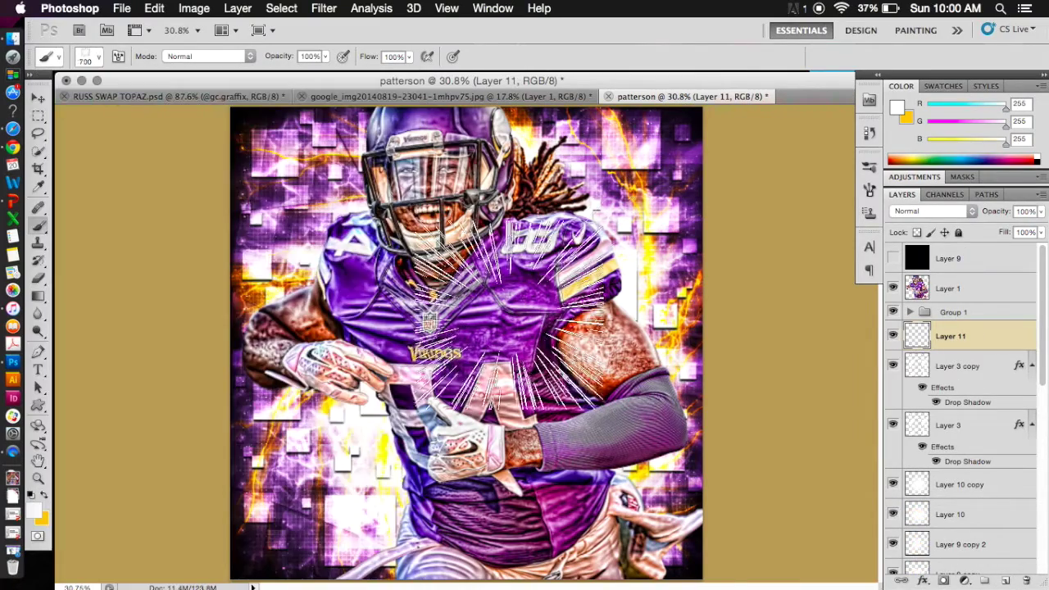
pyautogui.click(469, 336)
# - Set the ray-burst Layer 11 to Overlay blending and duplicate it
pyautogui.click(906, 210)
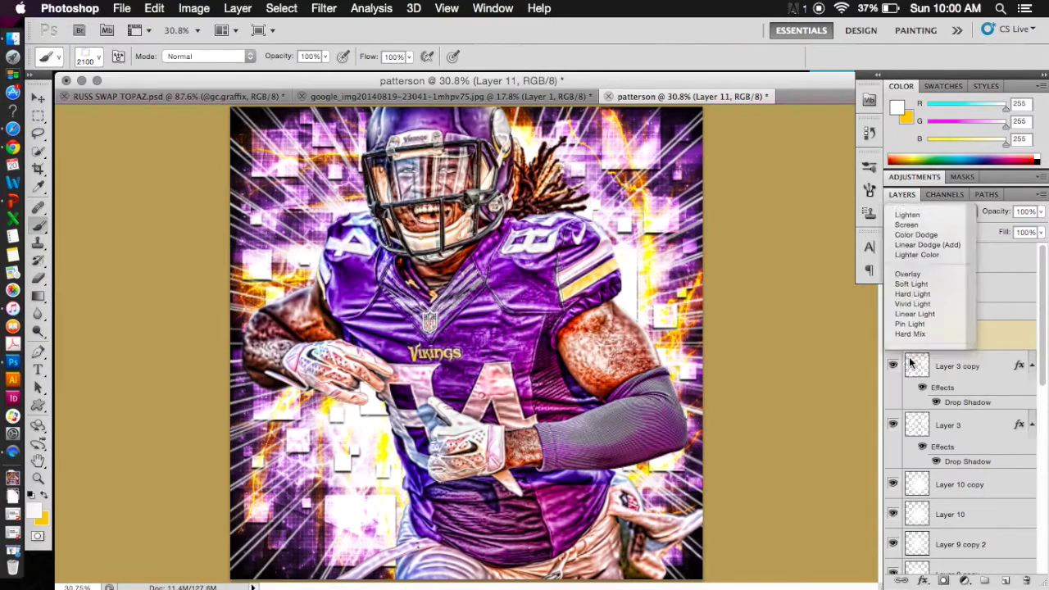
pyautogui.click(917, 274)
pyautogui.press('super+j')
# - Move the four yellow Layer 8 layers between Layer 3 copy and Layer 3 in the stack
pyautogui.scroll(-5, 935, 435)
pyautogui.click(949, 481)
pyautogui.scroll(-4, 955, 479)
pyautogui.keyDown('shift'); pyautogui.click(997, 430); pyautogui.keyUp('shift')
pyautogui.moveTo(1000, 414); pyautogui.dragTo(997, 501)
pyautogui.scroll(-3, 995, 482)
pyautogui.click(1000, 364)
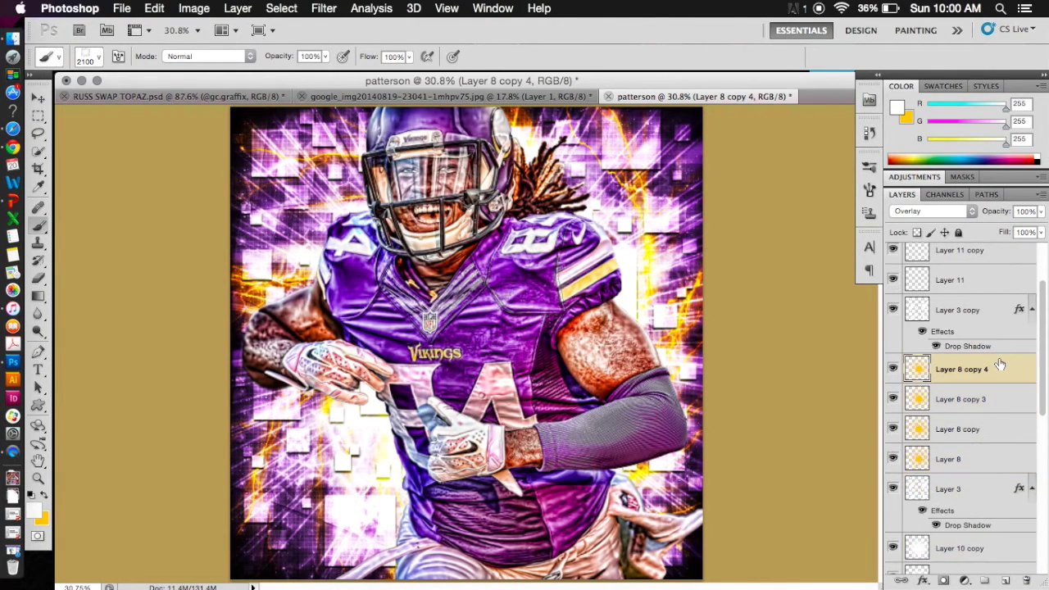
# - Compare the background with and without Layer 10 copy and the neighbouring effect layers
pyautogui.scroll(-5, 999, 364)
pyautogui.click(893, 448)
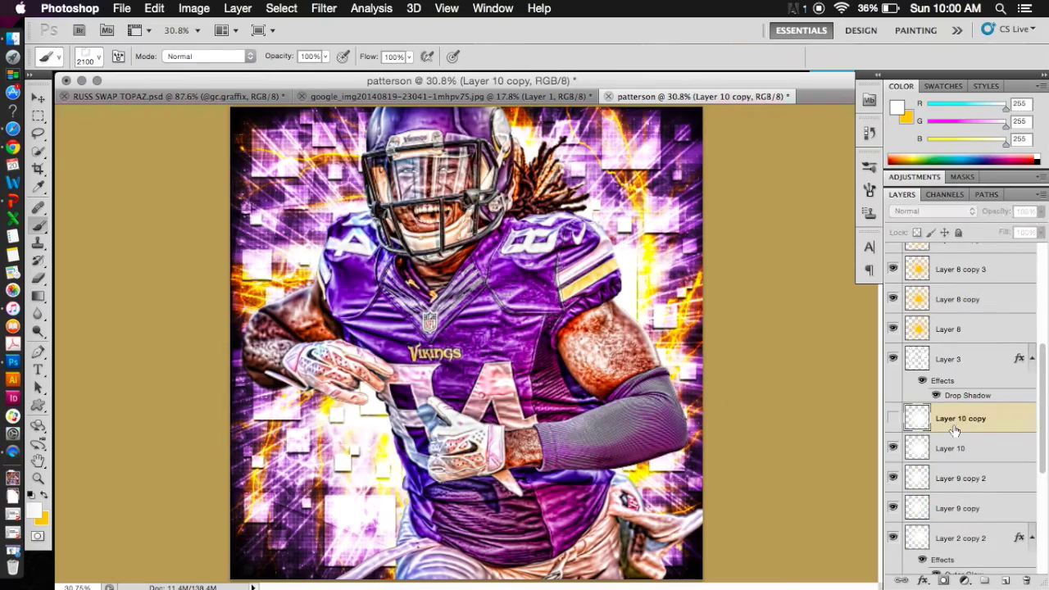
pyautogui.scroll(-3, 993, 473)
pyautogui.click(894, 440)
pyautogui.press('super+d')
# - On a new Layer 12, stamp the 2497 px triangular line-pattern brush in yellow across the canvas
pyautogui.click(98, 58)
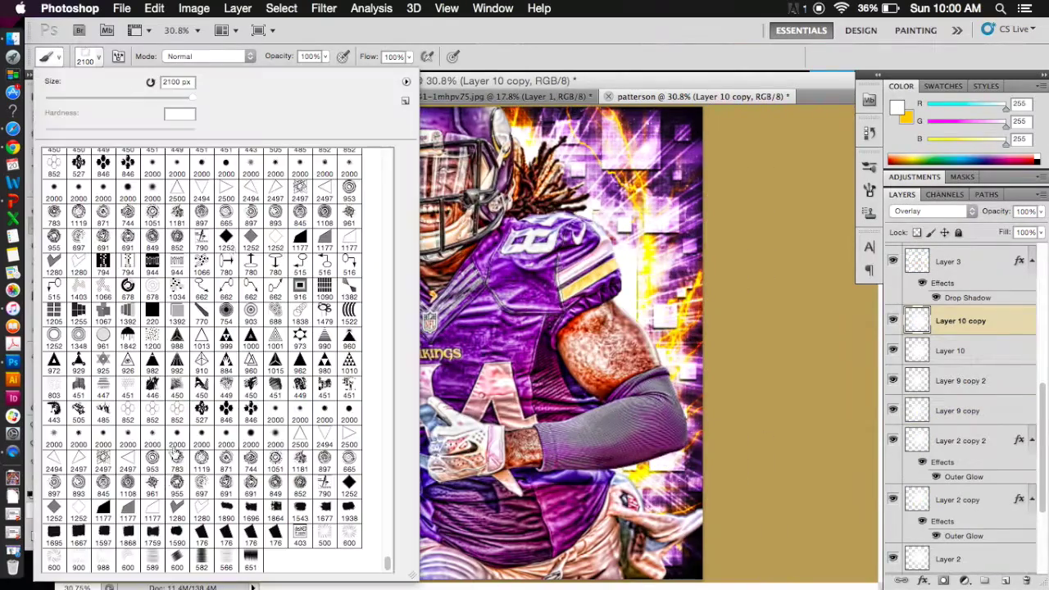
pyautogui.click(90, 56)
pyautogui.click(90, 56)
pyautogui.scroll(5, 176, 297)
pyautogui.doubleClick(300, 270)
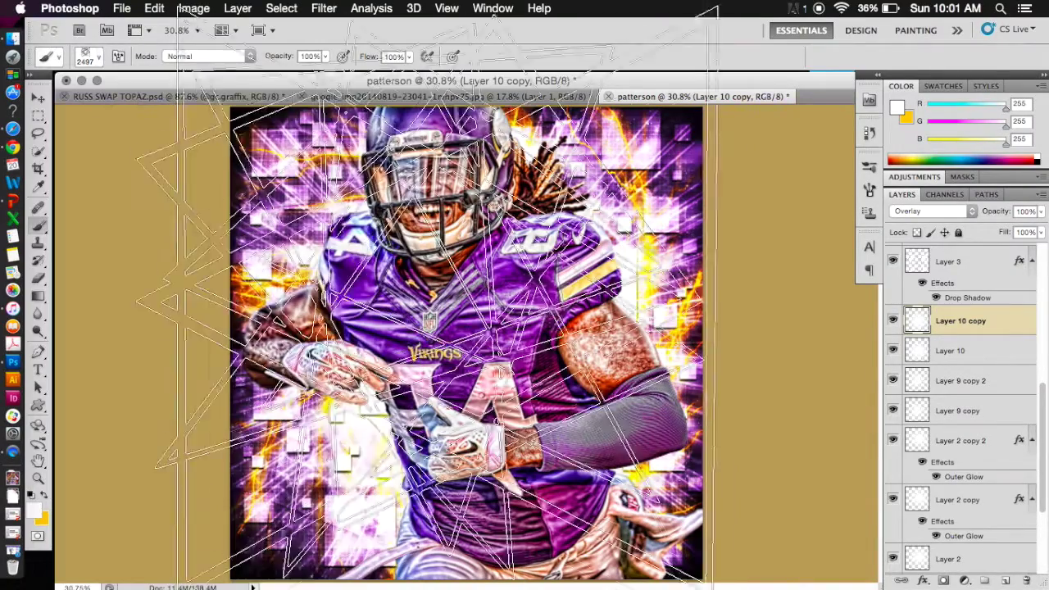
pyautogui.click(1006, 580)
pyautogui.click(450, 369)
pyautogui.press('super+z')
pyautogui.press('x')
pyautogui.click(451, 369)
# - Move Layer 12 below Layer 5 and black out its line pattern on the Hue/Saturation 1 mask
pyautogui.moveTo(969, 322)
pyautogui.mouseDown()
pyautogui.moveTo(979, 530)
pyautogui.moveTo(975, 516)
pyautogui.mouseUp()
pyautogui.scroll(-5, 967, 459)
pyautogui.moveTo(951, 333)
pyautogui.mouseDown()
pyautogui.moveTo(949, 509)
pyautogui.moveTo(947, 497)
pyautogui.mouseUp()
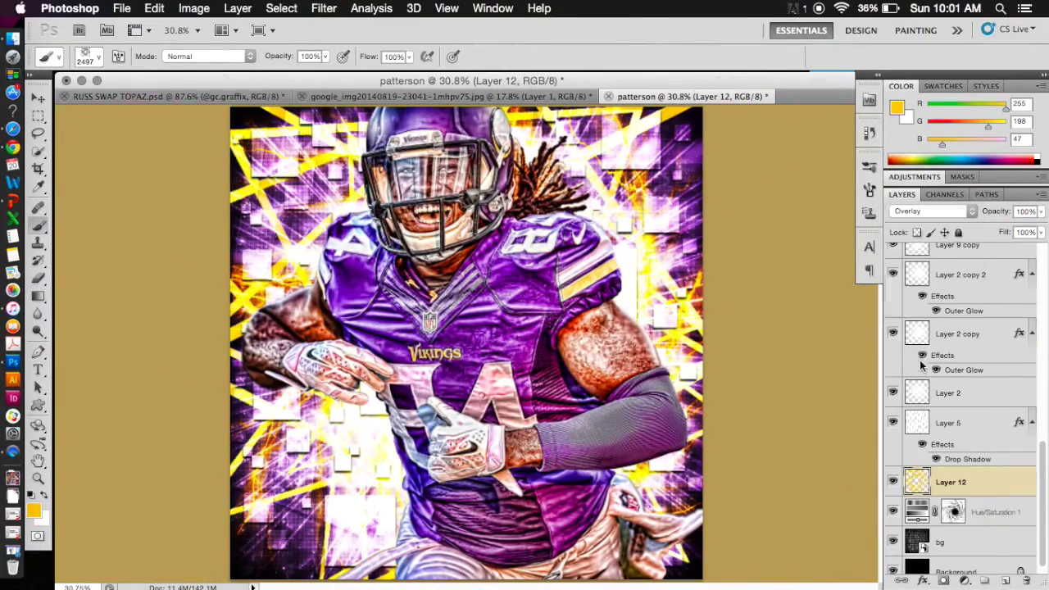
pyautogui.click(953, 511)
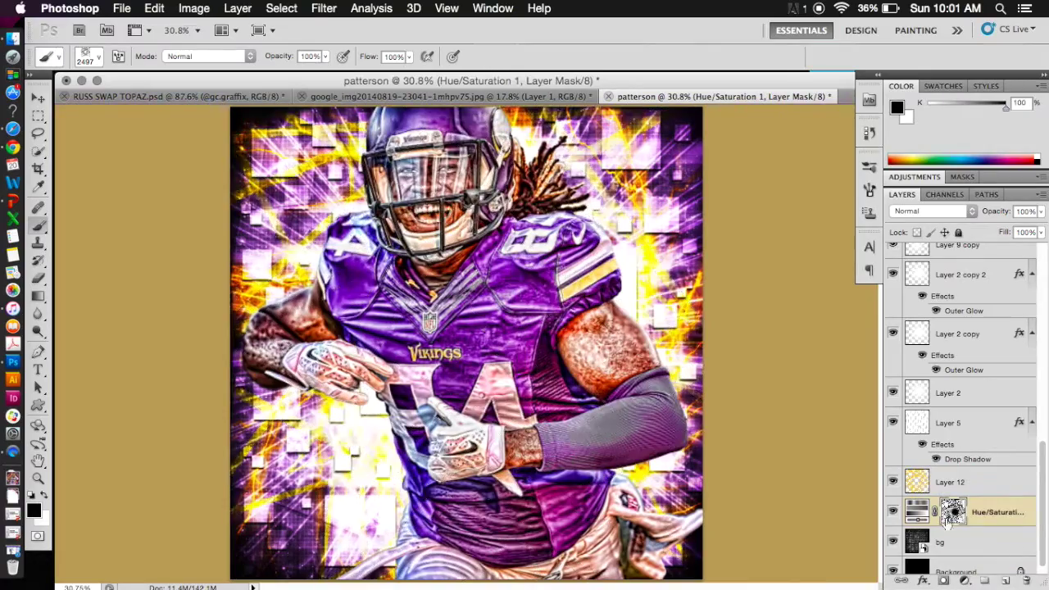
# - Load the Hue/Saturation 1 mask as a selection, fill it with white and deselect
pyautogui.keyDown('super'); pyautogui.click(942, 510); pyautogui.keyUp('super')
pyautogui.press('x')
pyautogui.hotkey('alt', 'BackSpace')
pyautogui.press('super+d')
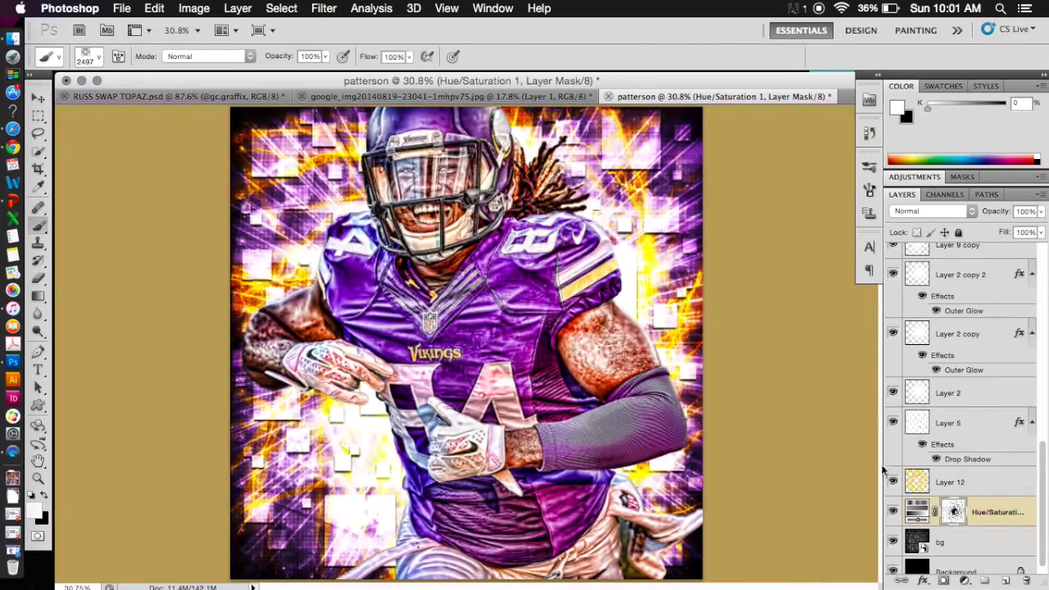
# - Compare the effect layers' visibility and delete the yellow Layer 12, Layer 10 copy, Layer 2 and the two Layer 2 copies
pyautogui.scroll(10, 924, 391)
pyautogui.click(893, 314)
pyautogui.click(893, 315)
pyautogui.scroll(-6, 931, 492)
pyautogui.scroll(-2, 930, 566)
pyautogui.click(893, 511)
pyautogui.click(894, 510)
pyautogui.click(893, 481)
pyautogui.click(894, 422)
pyautogui.click(938, 431)
pyautogui.press('Delete')
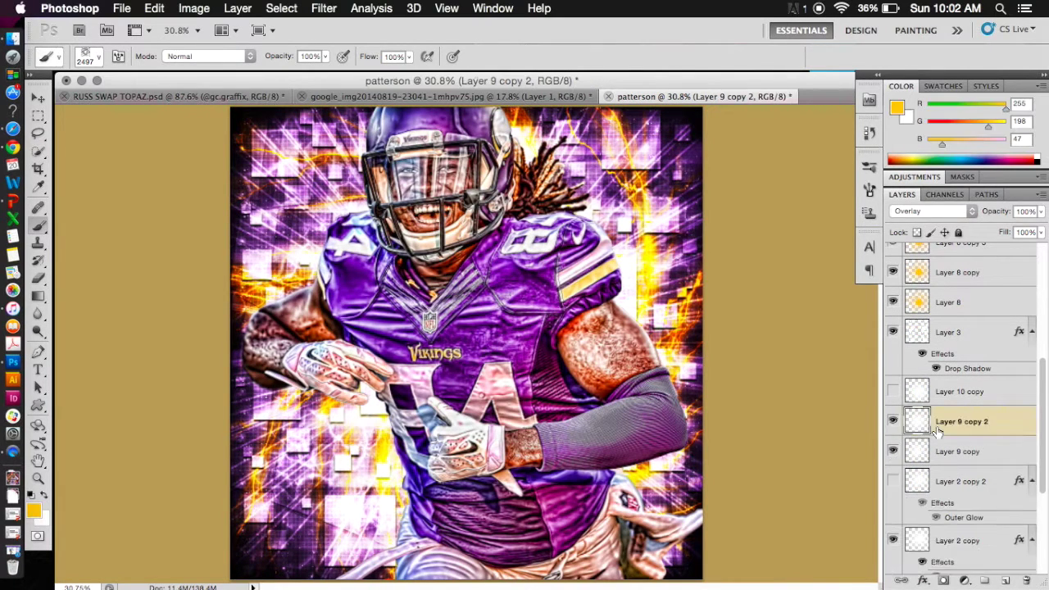
pyautogui.press('Delete')
pyautogui.press('Delete')
# - Add a new layer above Layer 5 and set up the 1979 px burst brush with a purple foreground colour
pyautogui.click(1006, 581)
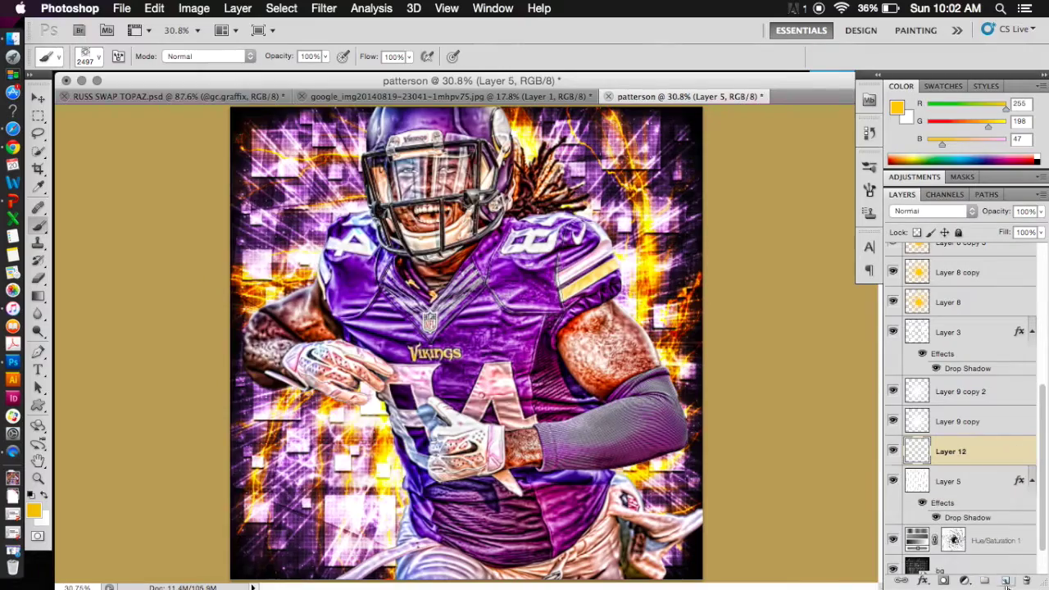
pyautogui.click(99, 56)
pyautogui.scroll(5, 121, 340)
pyautogui.scroll(15, 121, 339)
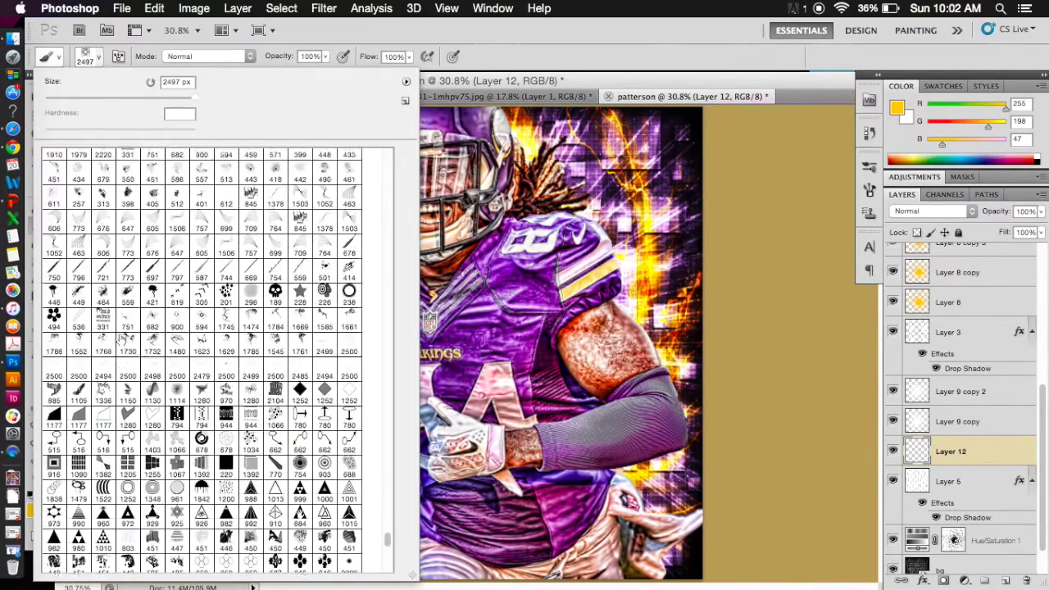
pyautogui.click(87, 305)
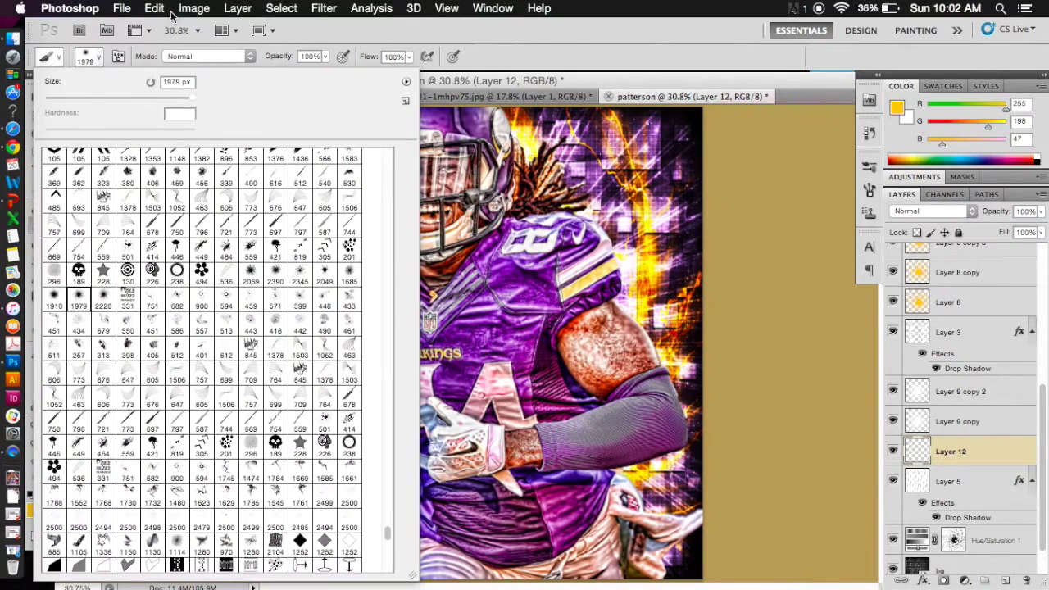
pyautogui.click(171, 13)
pyautogui.click(44, 497)
pyautogui.click(35, 508)
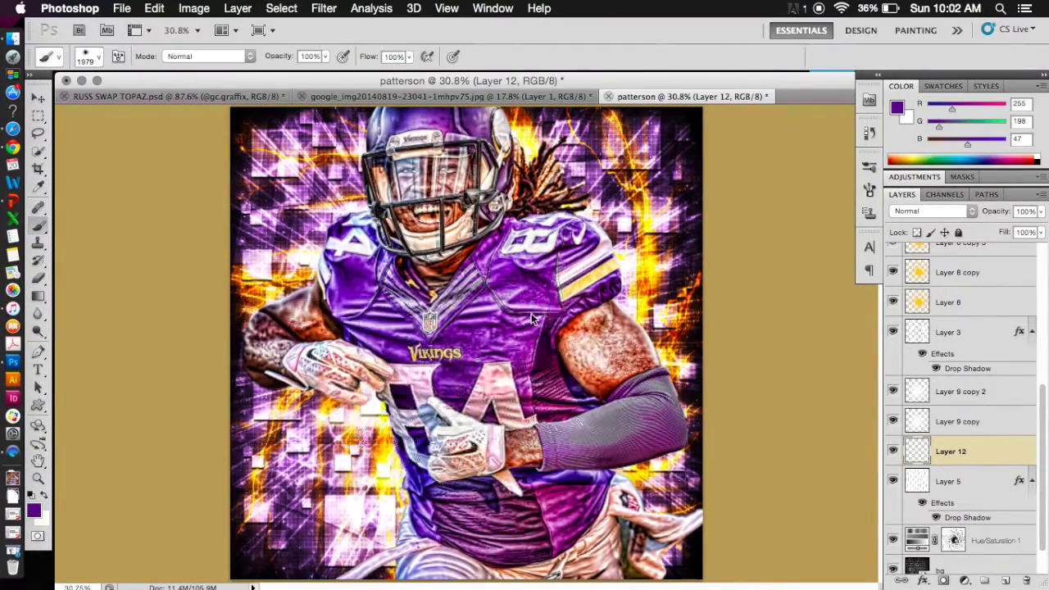
# - Try a purple burst stamped over the canvas centre, enlarged to 117.75% with a changed blend mode, and delete its layer
pyautogui.click(467, 342)
pyautogui.press('super+t')
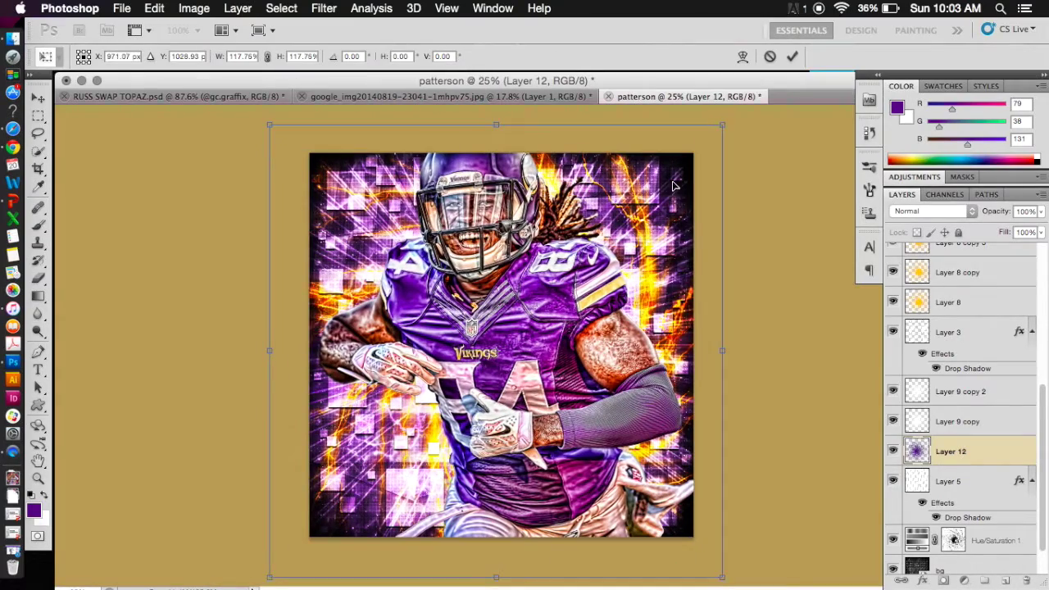
pyautogui.press('Return')
pyautogui.click(933, 211)
pyautogui.click(910, 363)
pyautogui.press('Delete')
# - On a new Layer 12, stamp the burst brush in white at 2500 px over the centre and set it to Overlay
pyautogui.click(1006, 580)
pyautogui.press('x')
pyautogui.click(504, 350)
pyautogui.click(933, 210)
pyautogui.click(928, 367)
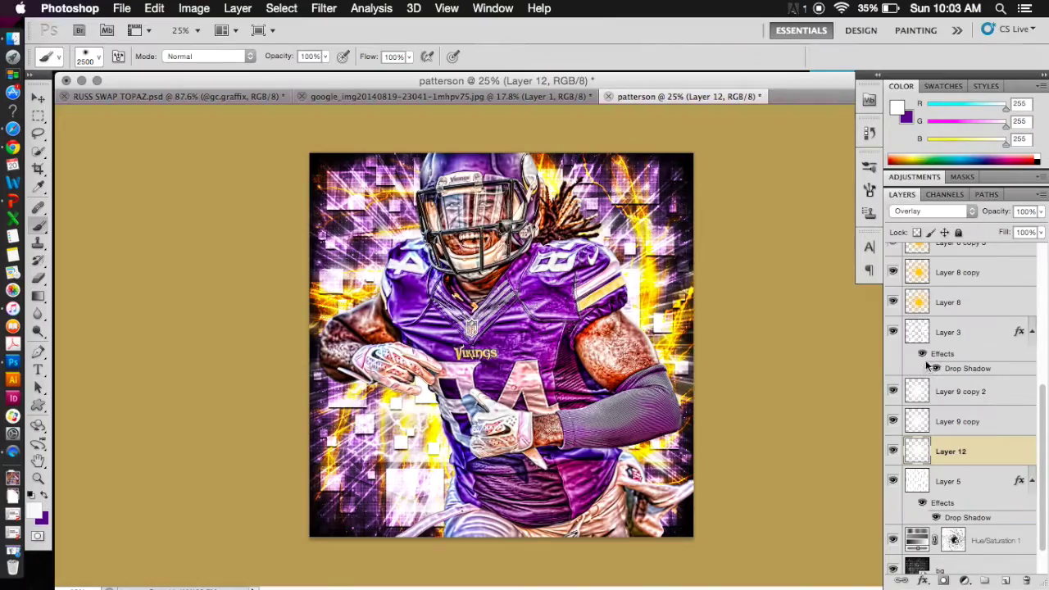
pyautogui.press('super+0')
pyautogui.moveTo(539, 502); pyautogui.dragTo(882, 465)
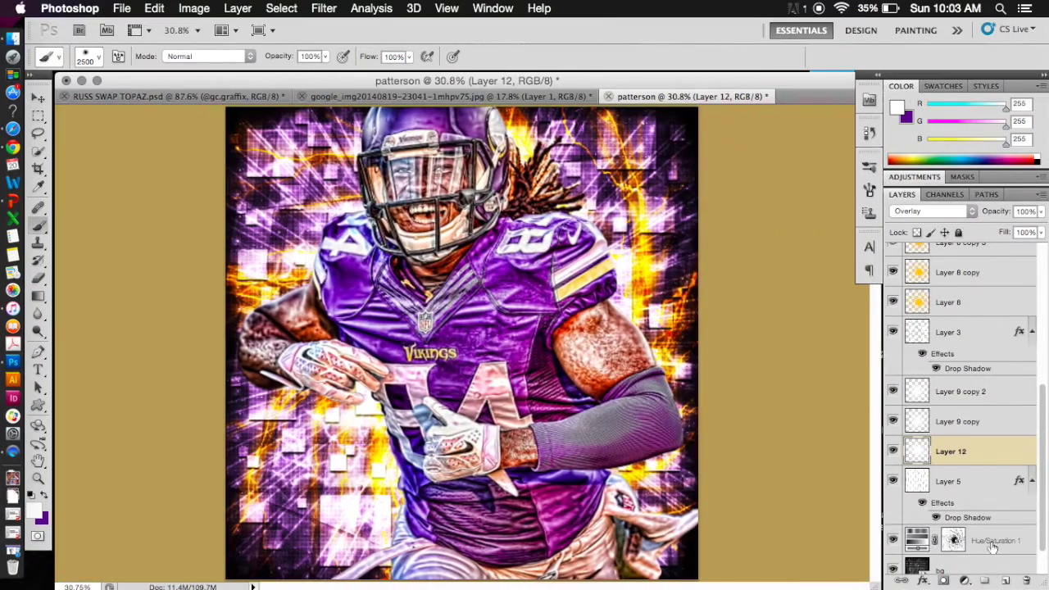
# - On a new Layer 13, stamp the 1685 px lightning brush in white, enlarged to 2500 px
pyautogui.click(92, 57)
pyautogui.scroll(3, 220, 502)
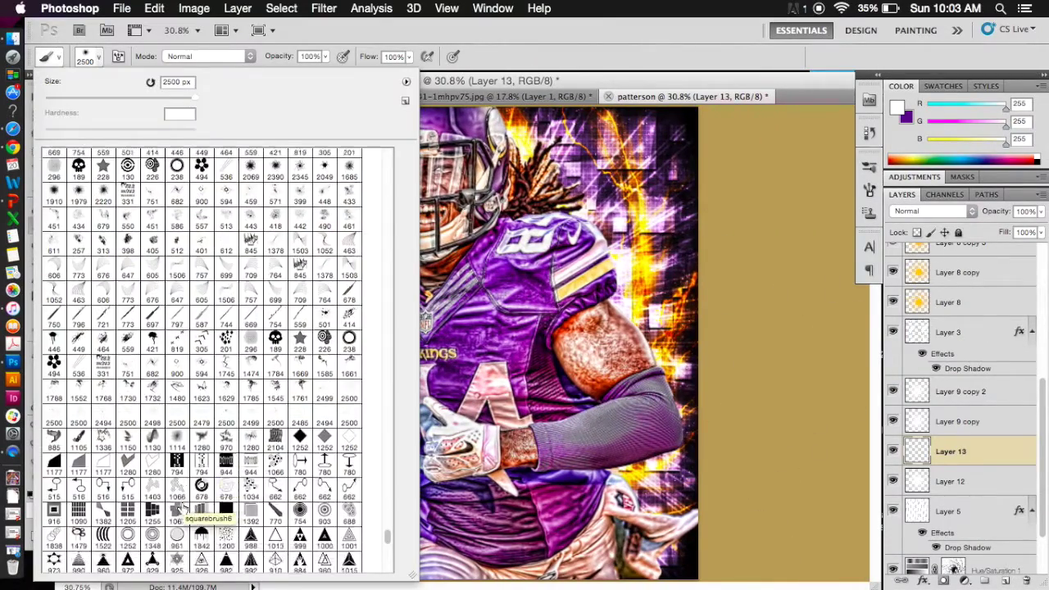
pyautogui.click(350, 355)
pyautogui.click(598, 255)
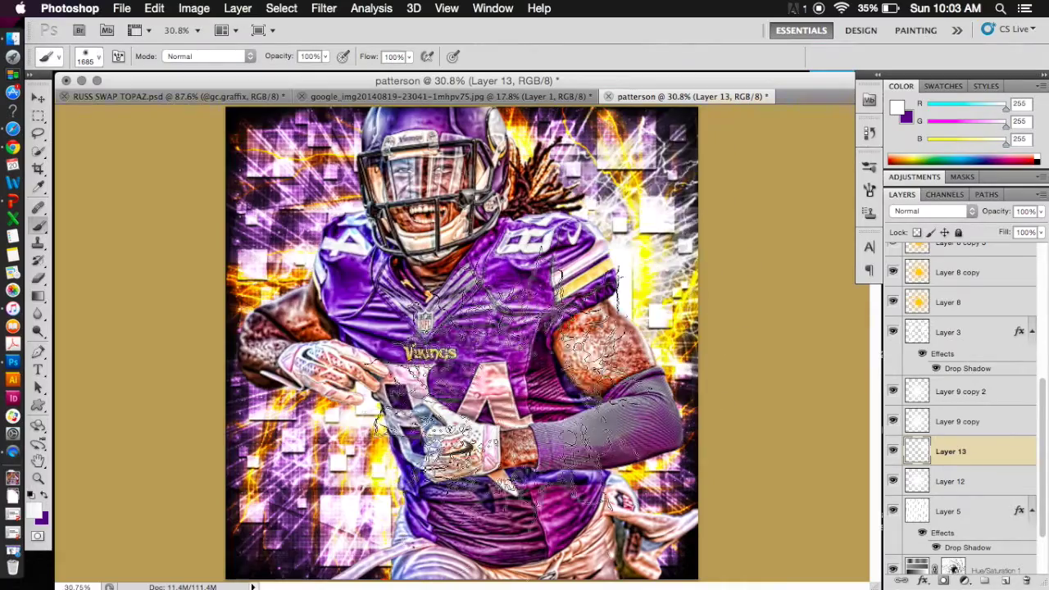
pyautogui.press(']')
pyautogui.press(']')
pyautogui.press(']')
pyautogui.press(']')
pyautogui.press(']')
pyautogui.press(']')
pyautogui.press(']')
pyautogui.press(']')
pyautogui.press(']')
# - Change Layer 13's blend mode and duplicate the layer twice
pyautogui.hotkey('ctrl', 'j')
pyautogui.click(932, 211)
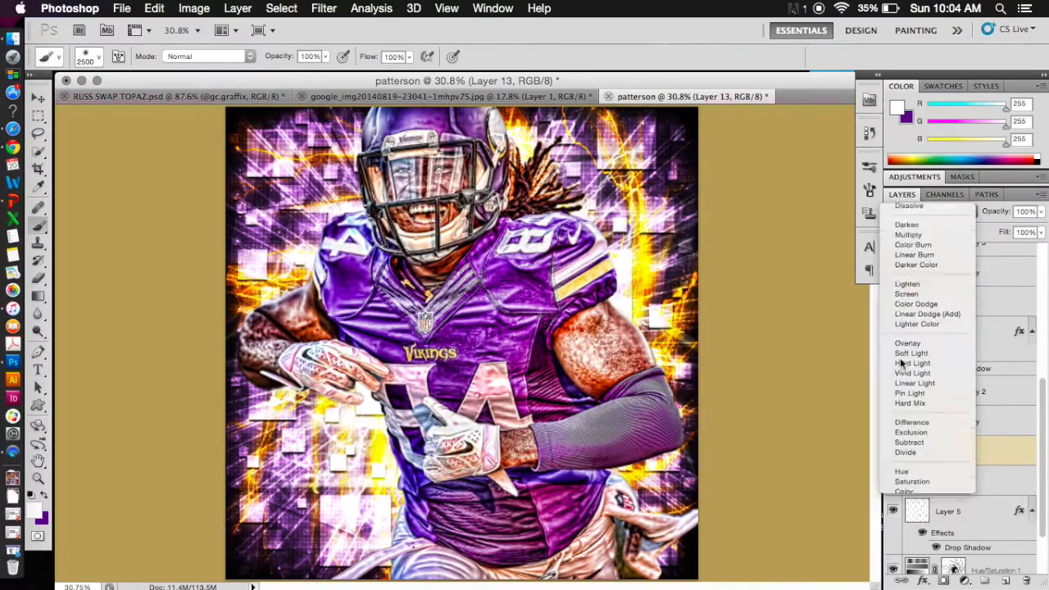
pyautogui.click(900, 365)
# - Add Layer 14 above Layer 8 copy 5 and choose the 1910 px brush
pyautogui.scroll(4, 992, 344)
pyautogui.click(959, 290)
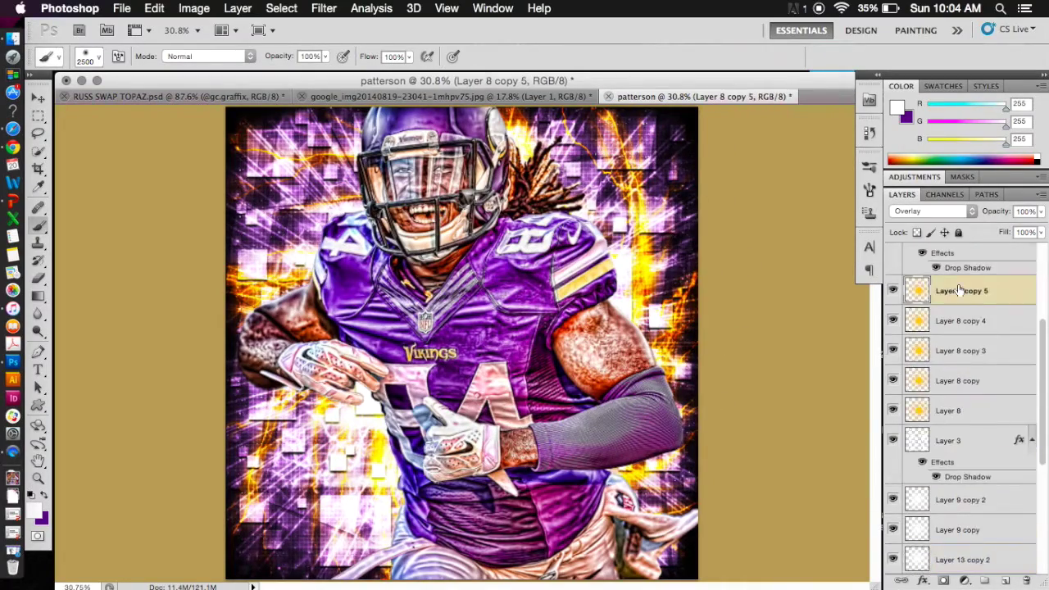
pyautogui.click(36, 498)
pyautogui.click(100, 56)
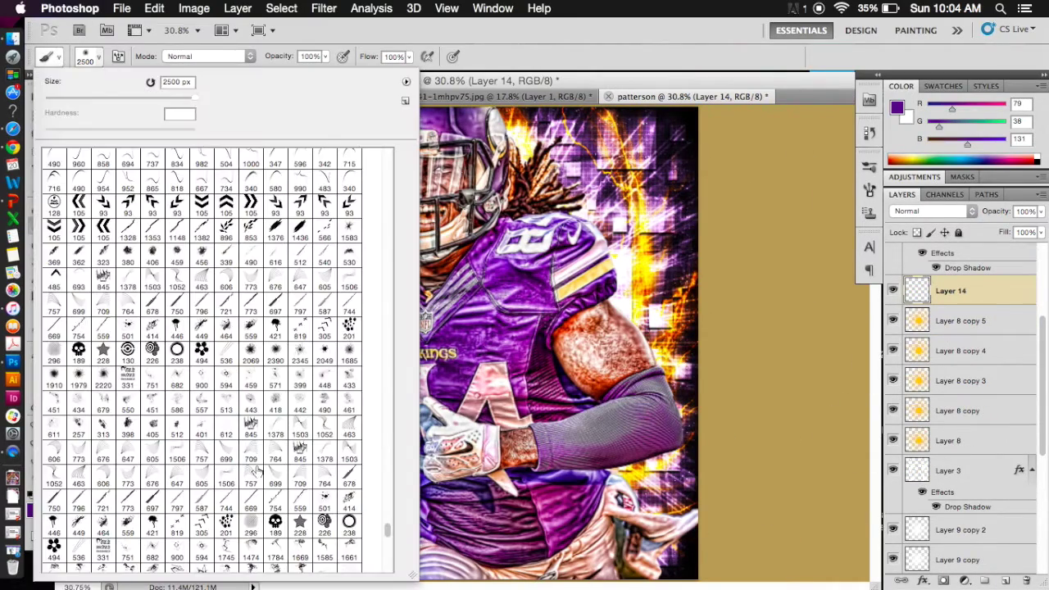
pyautogui.doubleClick(57, 379)
# - Copy the Vikings yellow hex code #FFC62F from the Team Colors page in Chrome and apply it as Photoshop's foreground colour
pyautogui.click(31, 509)
pyautogui.hotkey('ctrl', 'Right')
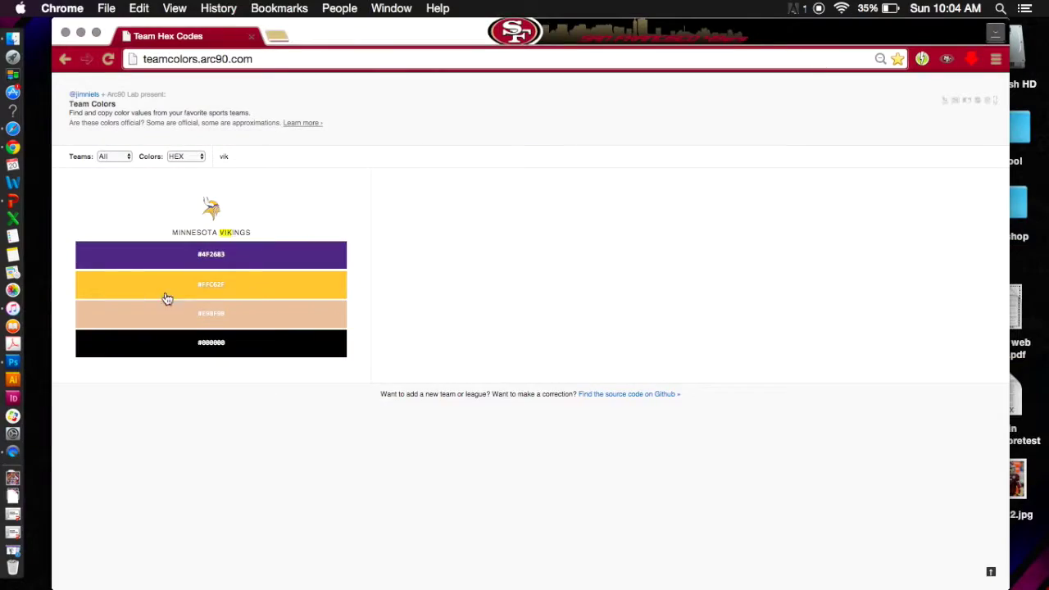
pyautogui.click(250, 293)
pyautogui.hotkey('ctrl', 'Left')
pyautogui.press('super+v')
pyautogui.click(540, 333)
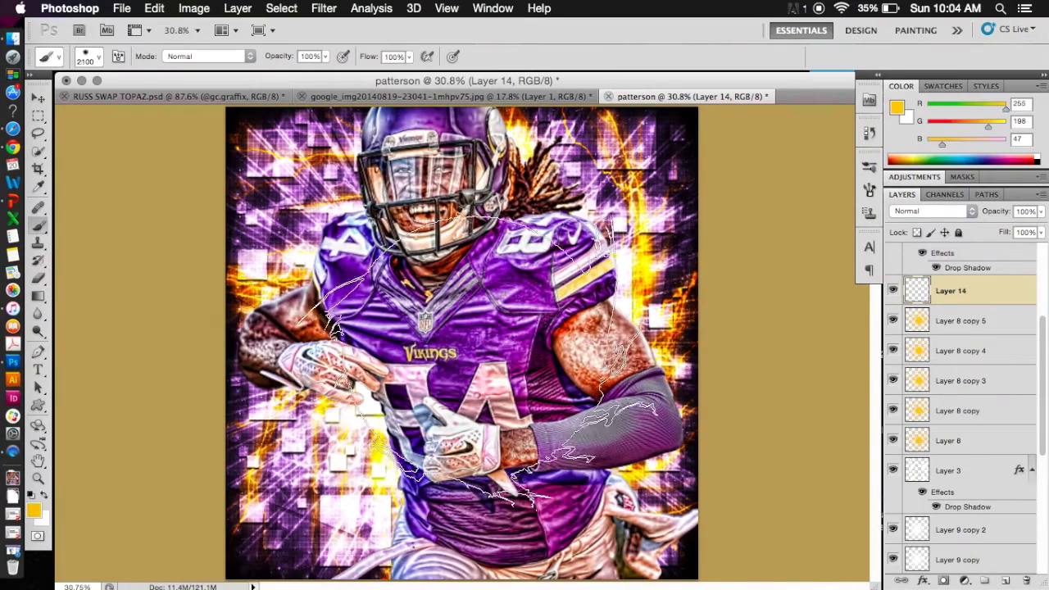
# - Try a yellow 2500 px brush stamp on Layer 14, set to Overlay and placed beneath Layer 8
pyautogui.click(464, 363)
pyautogui.click(921, 213)
pyautogui.click(917, 359)
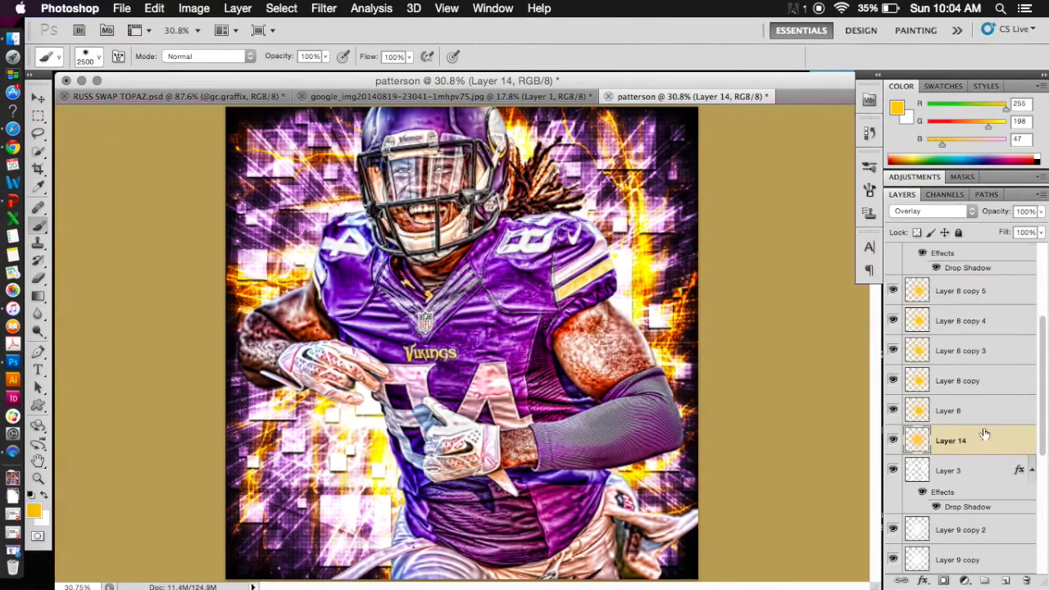
# - Move Layer 3 above Layer 8 copy 5, directly beneath Layer 3 copy
pyautogui.click(978, 471)
pyautogui.scroll(5, 960, 395)
pyautogui.scroll(-5, 967, 410)
pyautogui.moveTo(979, 471); pyautogui.dragTo(977, 279)
pyautogui.scroll(3, 976, 323)
pyautogui.scroll(-2, 909, 470)
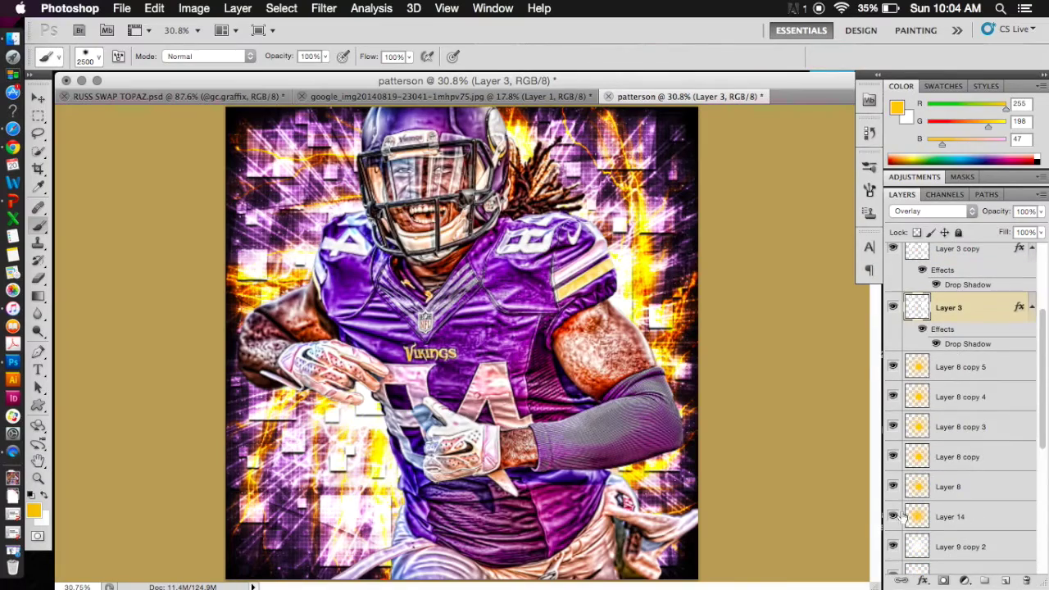
# - On a fresh Layer 14 beneath Layer 8, stamp the 1010 px swirl brush in yellow over the centre, enlarged to 2000 px
pyautogui.click(94, 61)
pyautogui.scroll(-15, 176, 369)
pyautogui.scroll(10, 176, 439)
pyautogui.click(152, 422)
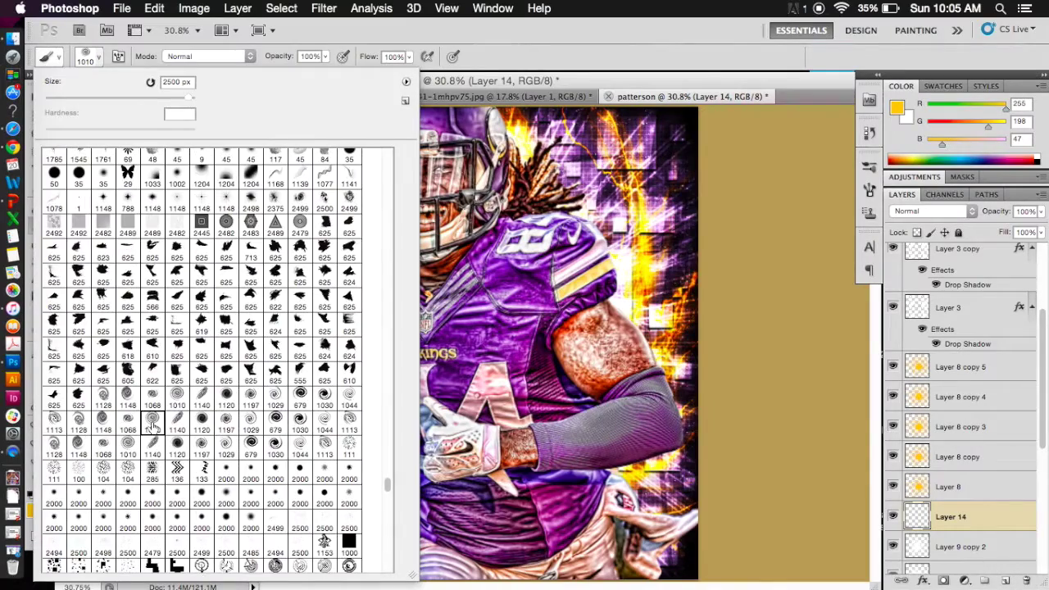
pyautogui.click(509, 269)
pyautogui.press(']')
pyautogui.press(']')
pyautogui.press(']')
pyautogui.press(']')
pyautogui.press(']')
pyautogui.press(']')
pyautogui.press(']')
pyautogui.press(']')
pyautogui.press(']')
pyautogui.press(']')
pyautogui.click(475, 352)
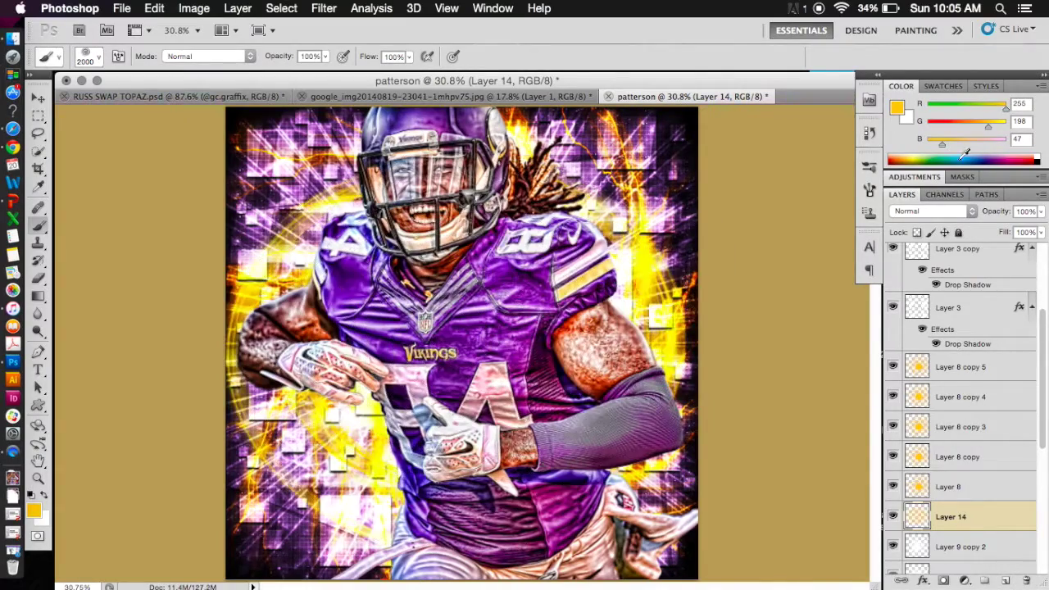
# - Set the swirl on Layer 14 to Overlay and duplicate the layer twice
pyautogui.click(934, 211)
pyautogui.click(942, 361)
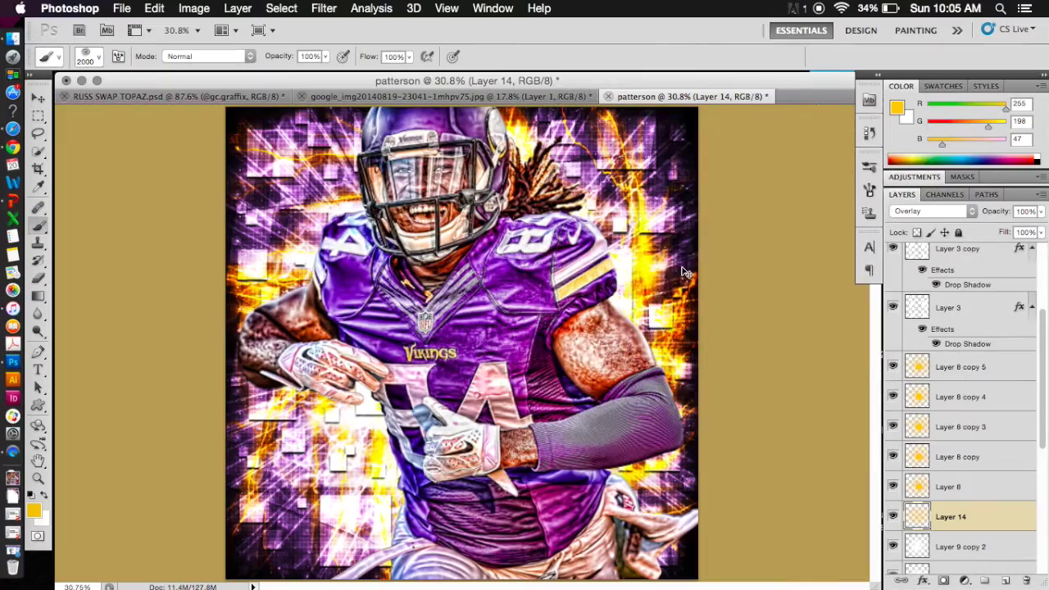
pyautogui.press('super+j')
pyautogui.press('super+j')
# - Load the swirl's outline as a selection, fill it with black on the Hue/Saturation 1 mask and deselect
pyautogui.keyDown('super'); pyautogui.click(918, 517); pyautogui.keyUp('super')
pyautogui.scroll(-10, 919, 514)
pyautogui.click(954, 499)
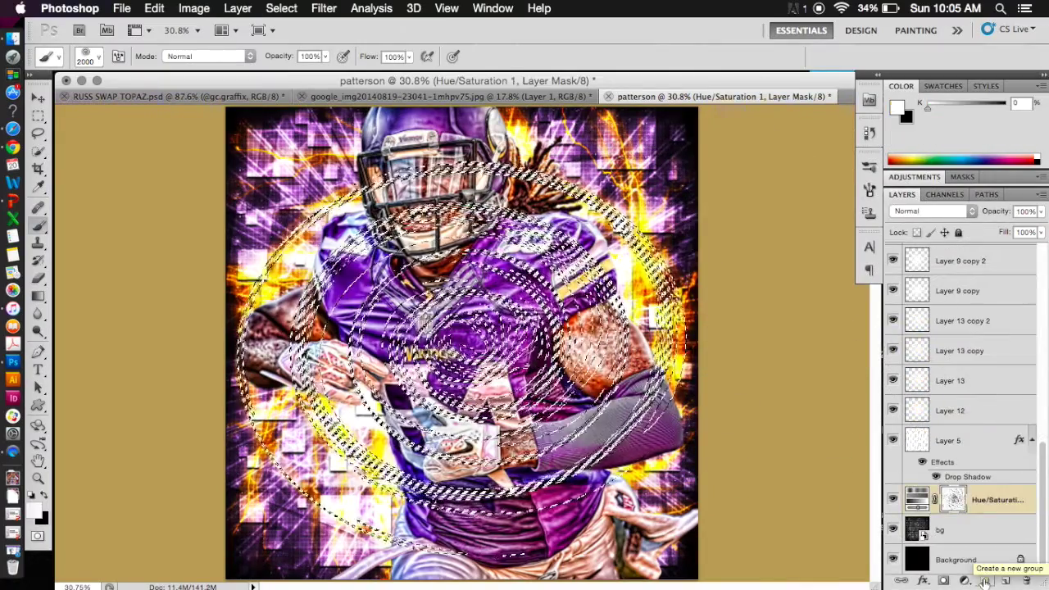
pyautogui.press('x')
pyautogui.hotkey('alt', 'BackSpace')
pyautogui.press('super+d')
# - Delete Layer 14 copy 2 and move the two Layer 9 copies, Layer 11 and Layer 11 copy directly beneath Layer 3
pyautogui.scroll(10, 1018, 383)
pyautogui.scroll(-5, 966, 516)
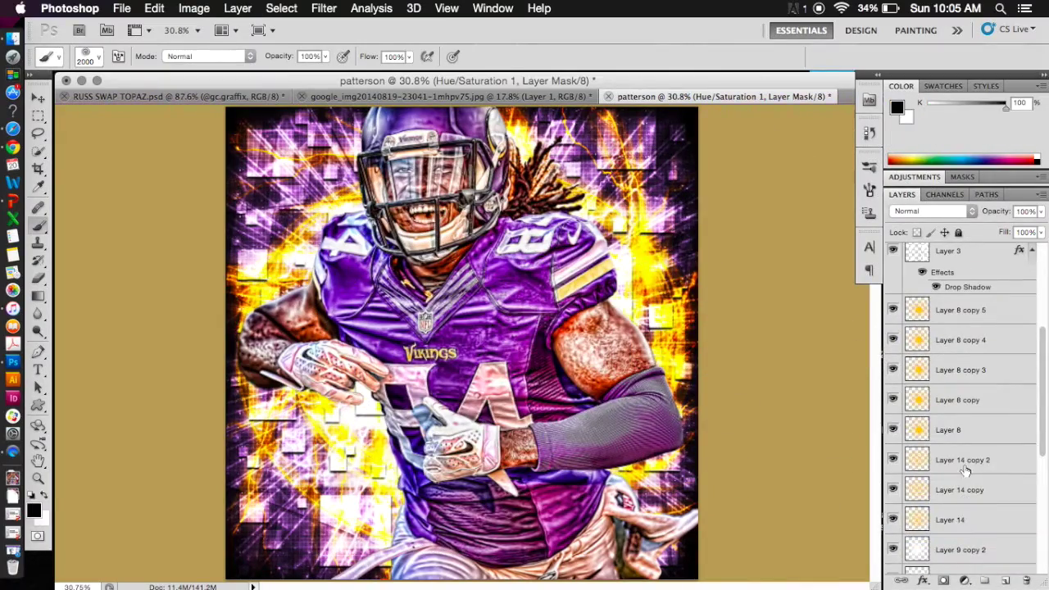
pyautogui.scroll(-5, 928, 523)
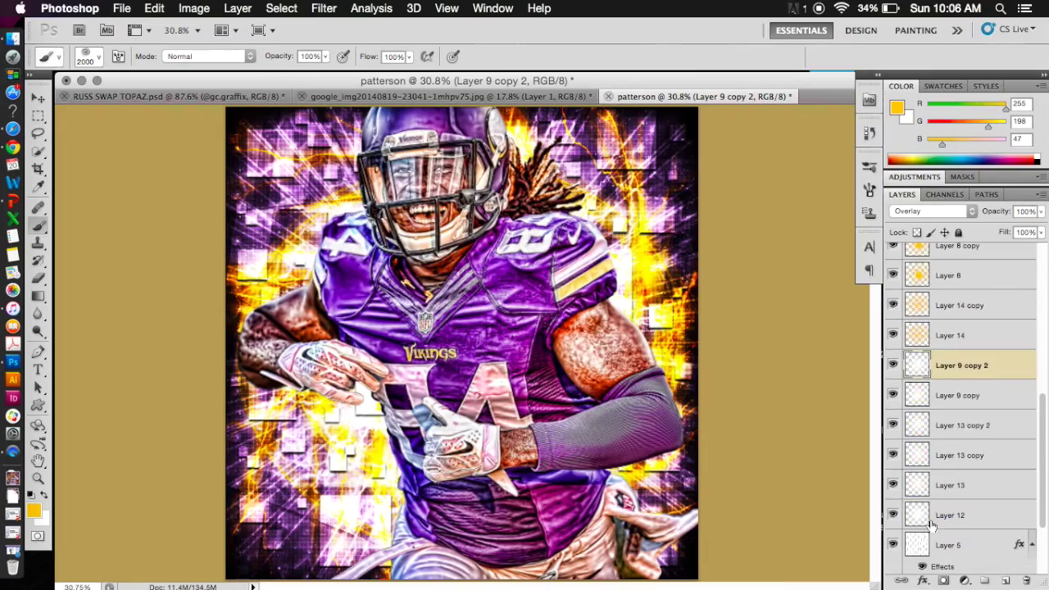
pyautogui.keyDown('shift'); pyautogui.click(998, 399); pyautogui.keyUp('shift')
pyautogui.moveTo(997, 399); pyautogui.dragTo(992, 420)
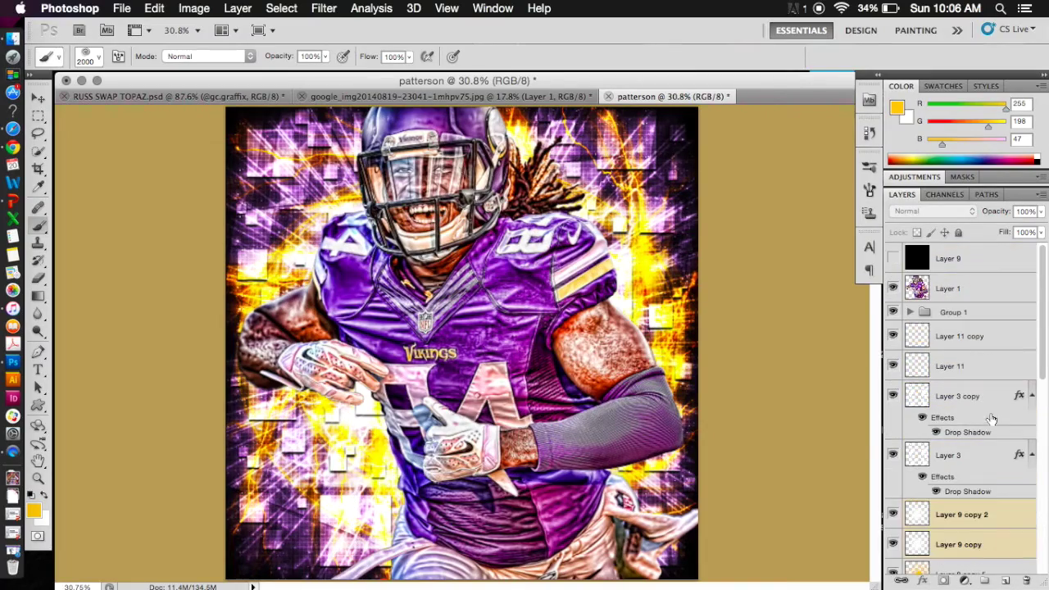
pyautogui.moveTo(992, 373); pyautogui.dragTo(978, 423)
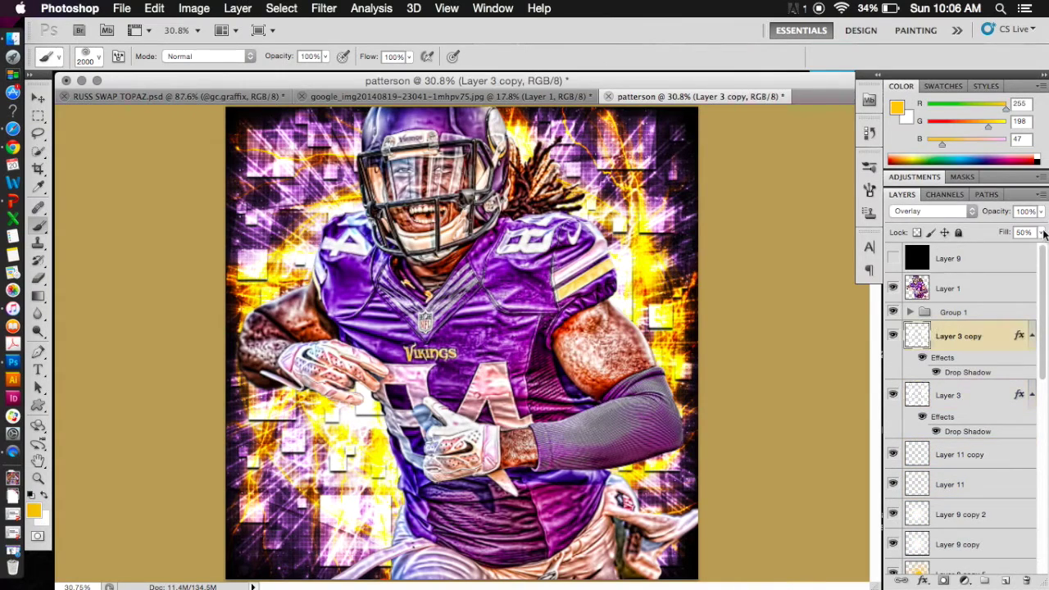
# - Try a different fill on Layer 3 copy against the player image and set it to 50%
pyautogui.moveTo(1041, 232); pyautogui.dragTo(1038, 248)
pyautogui.click(960, 317)
pyautogui.click(893, 289)
pyautogui.click(893, 290)
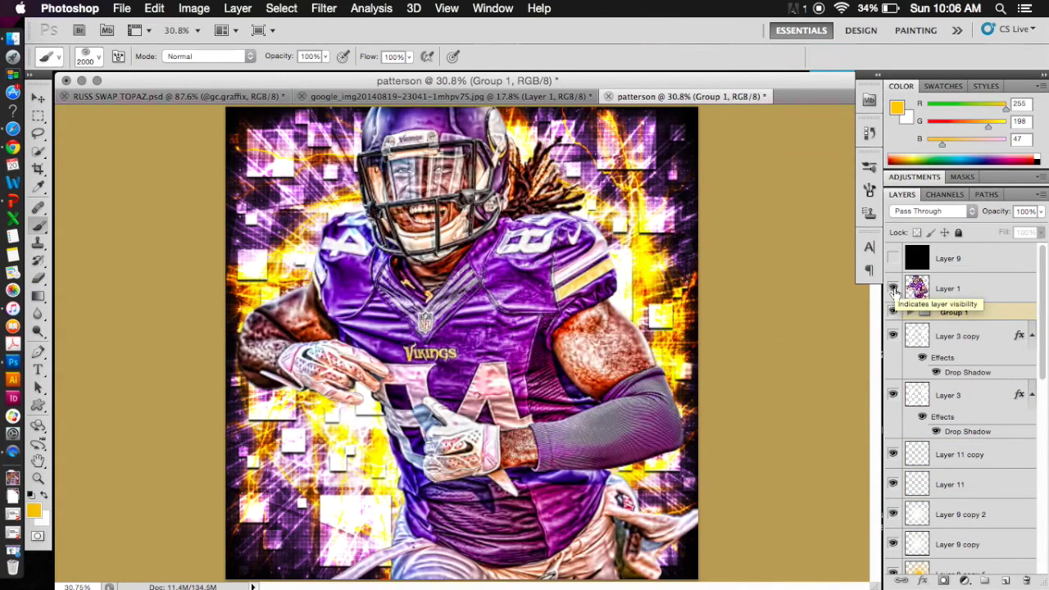
pyautogui.doubleClick(1027, 236)
pyautogui.write('50')
pyautogui.press('Return')
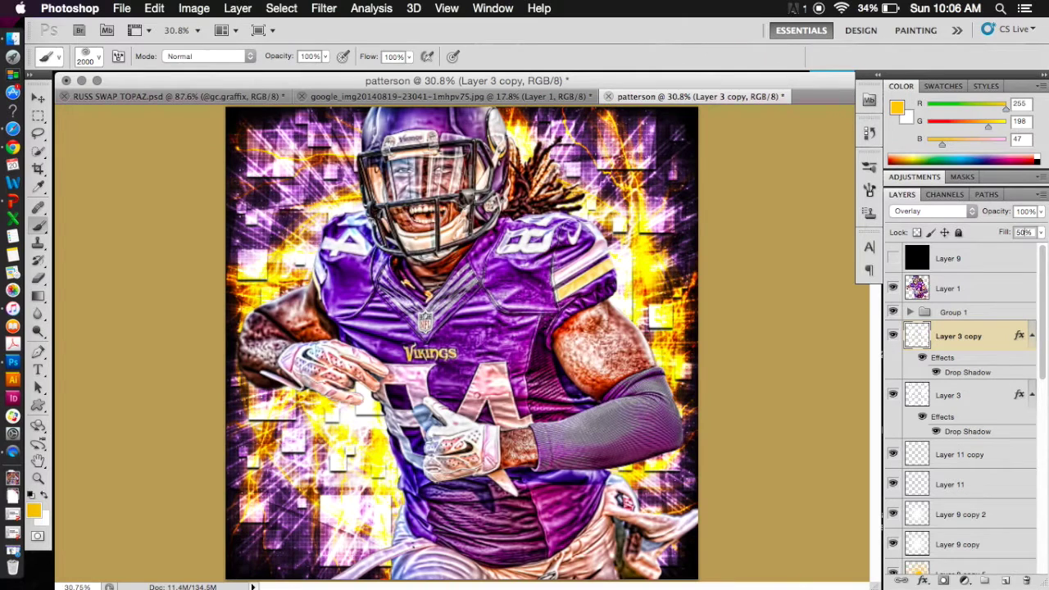
# - Compare the artwork with and without Group 1 and leave the group hidden
pyautogui.press('v')
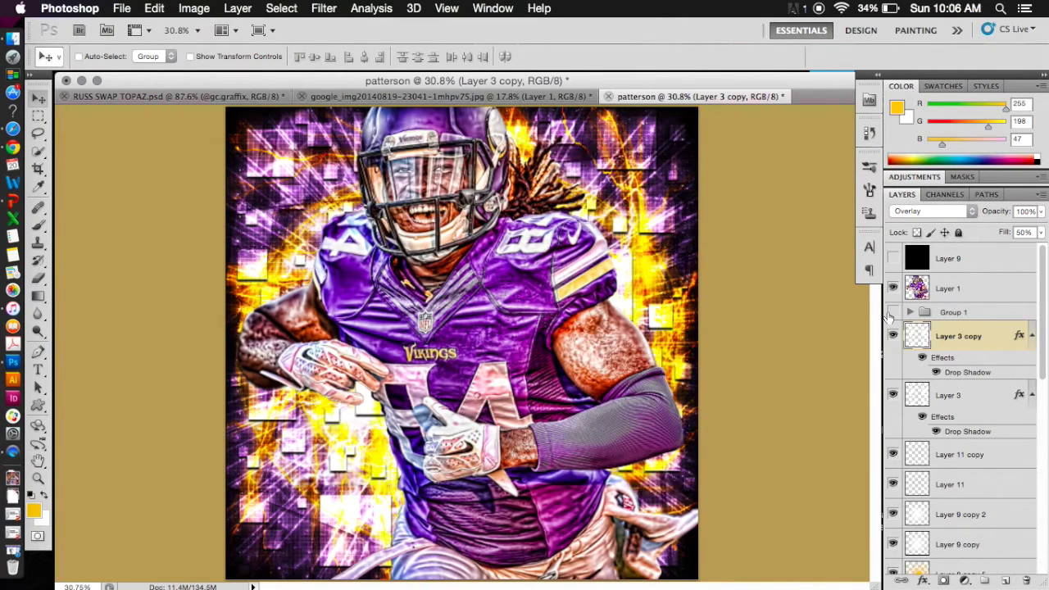
pyautogui.click(892, 313)
pyautogui.click(892, 313)
pyautogui.click(892, 313)
pyautogui.click(891, 313)
pyautogui.click(892, 313)
# - Add Layer 15 above Layer 3 copy and set the vertical type font to Viking Squad Rotalic
pyautogui.click(1006, 580)
pyautogui.click(39, 371)
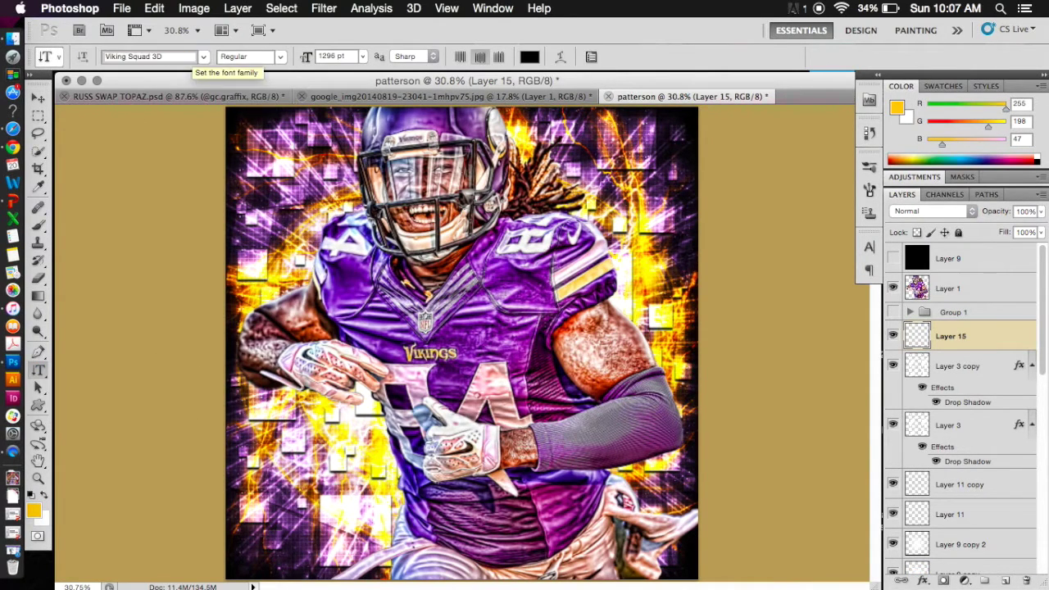
pyautogui.click(203, 56)
pyautogui.click(328, 273)
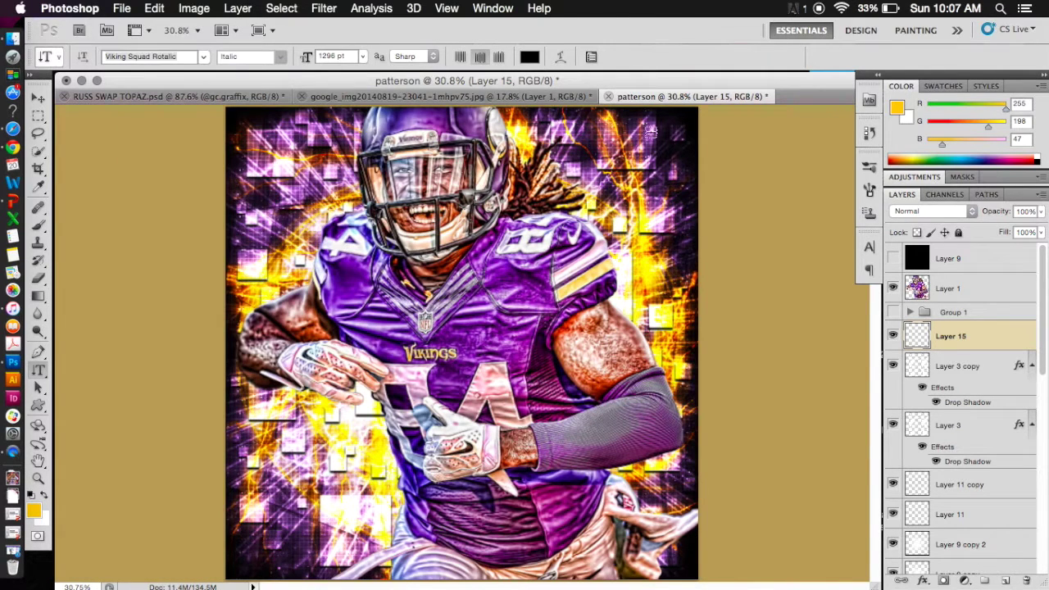
# - Set the type size to 150 pt and the text colour to white
pyautogui.click(362, 56)
pyautogui.click(371, 285)
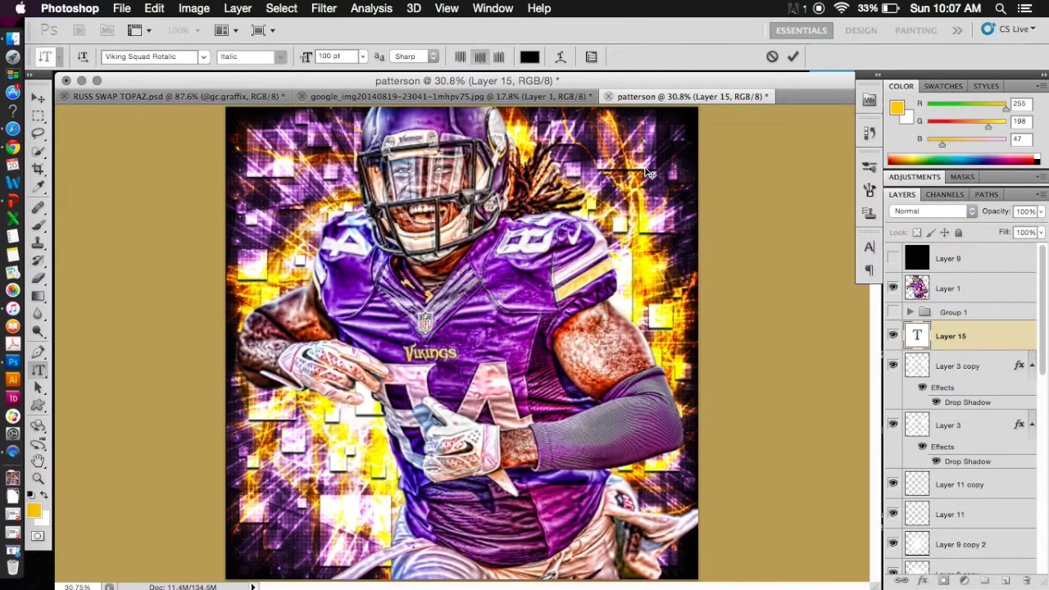
pyautogui.click(536, 56)
pyautogui.click(179, 346)
pyautogui.click(537, 333)
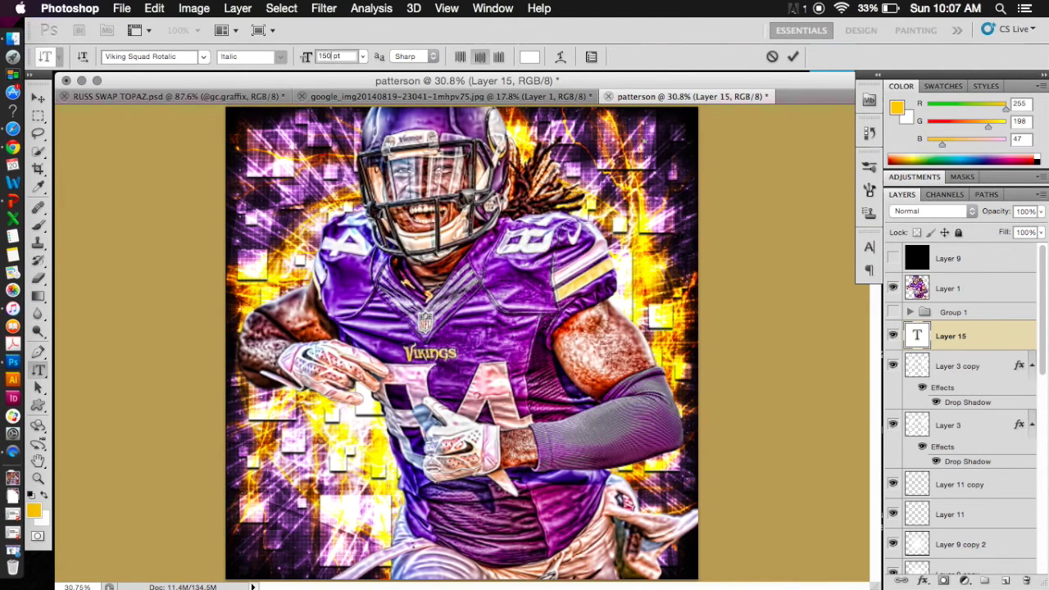
# - Enter the vertical text patterson on Layer 15 near the artwork's right edge and set its tracking to -250
pyautogui.click(648, 151)
pyautogui.write('PAT')
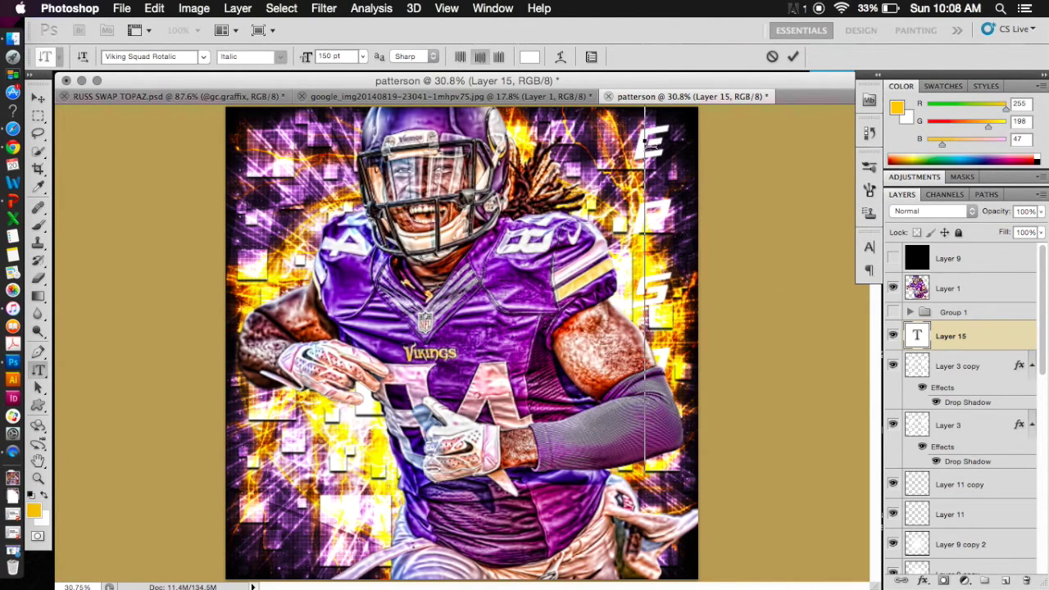
pyautogui.press('super+a')
pyautogui.click(869, 247)
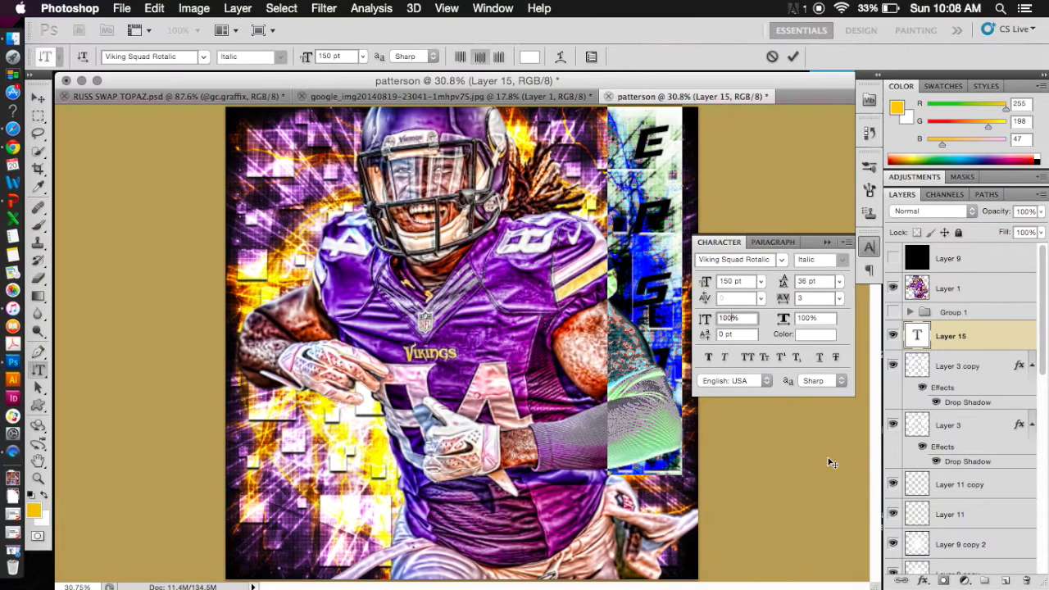
pyautogui.press('BackSpace')
pyautogui.press('BackSpace')
pyautogui.press('BackSpace')
pyautogui.write('100')
pyautogui.click(839, 298)
pyautogui.click(833, 304)
pyautogui.write('-200')
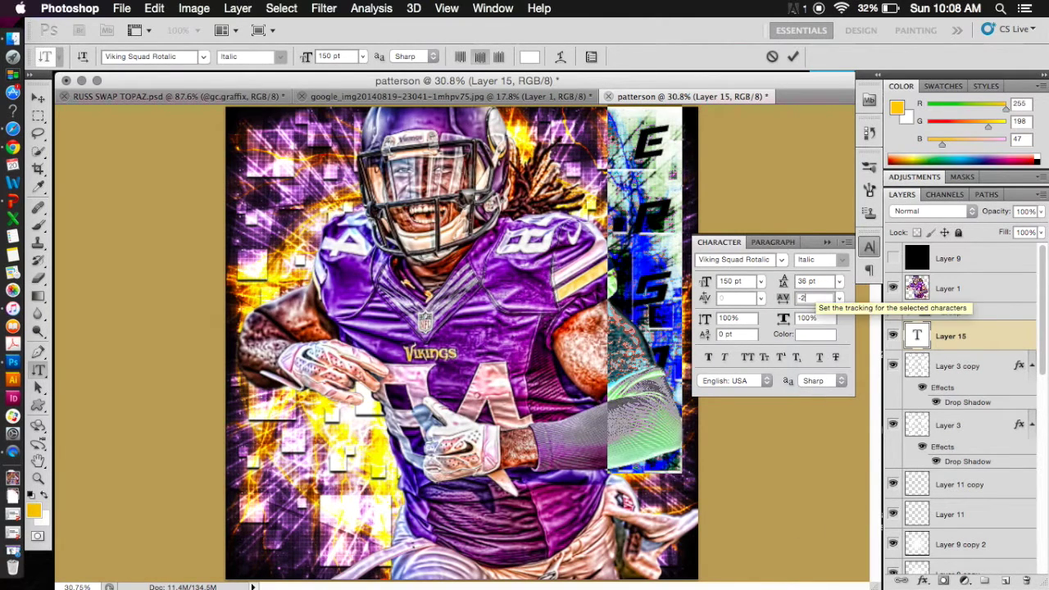
pyautogui.press('BackSpace')
pyautogui.write('5')
# - Scale the vertical patterson text to about 98% and place it along the artwork's left edge
pyautogui.click(37, 97)
pyautogui.moveTo(640, 218); pyautogui.dragTo(653, 425)
pyautogui.click(892, 289)
pyautogui.click(893, 288)
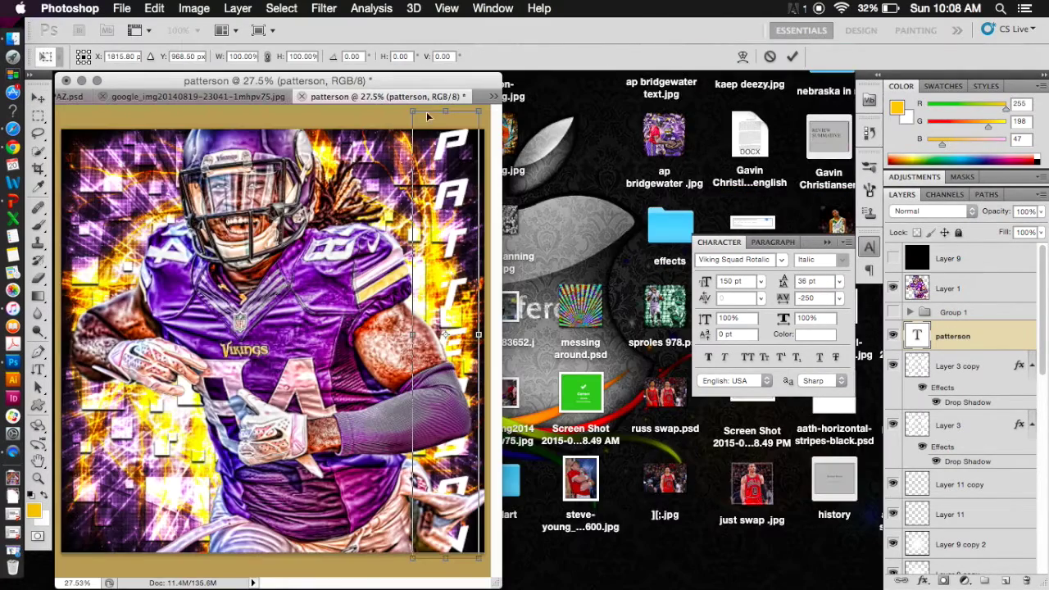
pyautogui.moveTo(412, 111); pyautogui.dragTo(414, 120)
pyautogui.moveTo(443, 524); pyautogui.dragTo(112, 521)
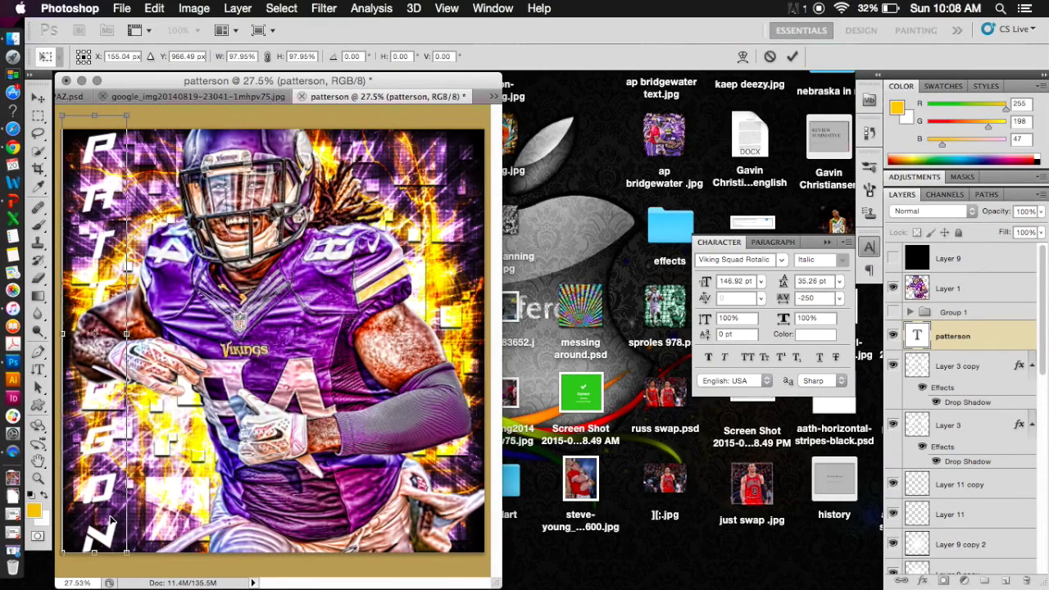
pyautogui.press('Return')
# - Widen the document window and shrink the vertical patterson text slightly to about 146.11 pt
pyautogui.press('super+0')
pyautogui.moveTo(532, 585); pyautogui.dragTo(834, 586)
pyautogui.press('super+t')
pyautogui.moveTo(205, 578); pyautogui.dragTo(206, 575)
pyautogui.press('Return')
# - Add an Inner Bevel to the patterson text layer with the Chisel Hard technique and a size of 15 px
pyautogui.doubleClick(995, 336)
pyautogui.click(620, 328)
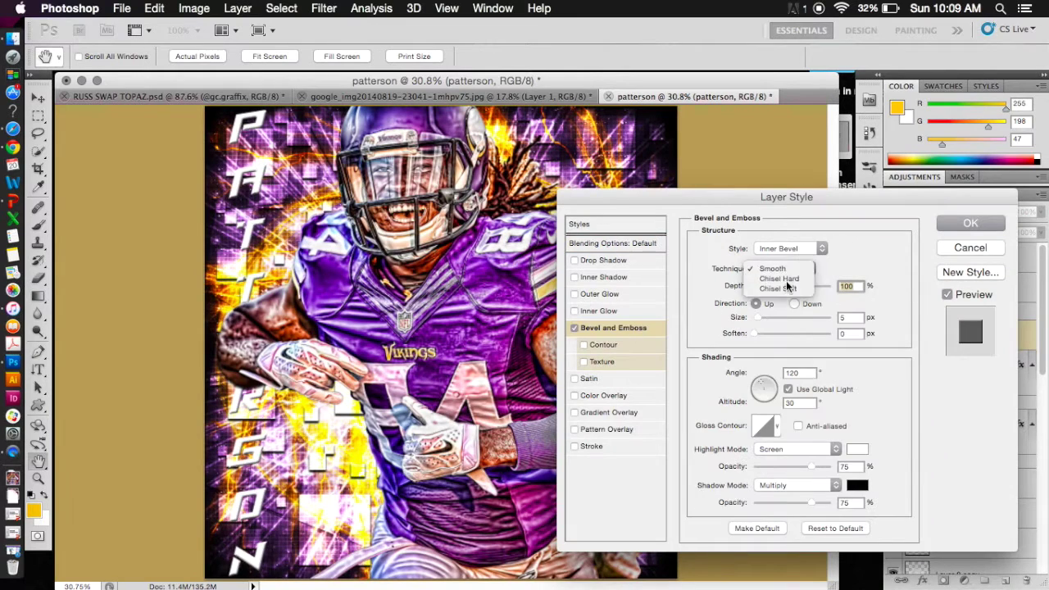
pyautogui.doubleClick(859, 317)
pyautogui.write('20')
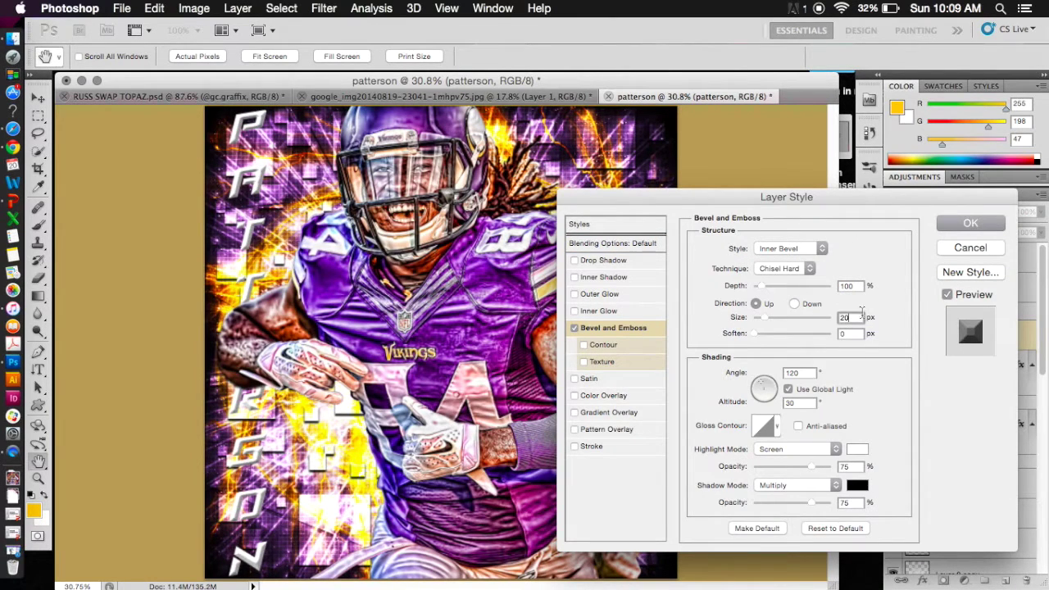
pyautogui.press('BackSpace')
pyautogui.write('5')
pyautogui.press('BackSpace')
pyautogui.press('BackSpace')
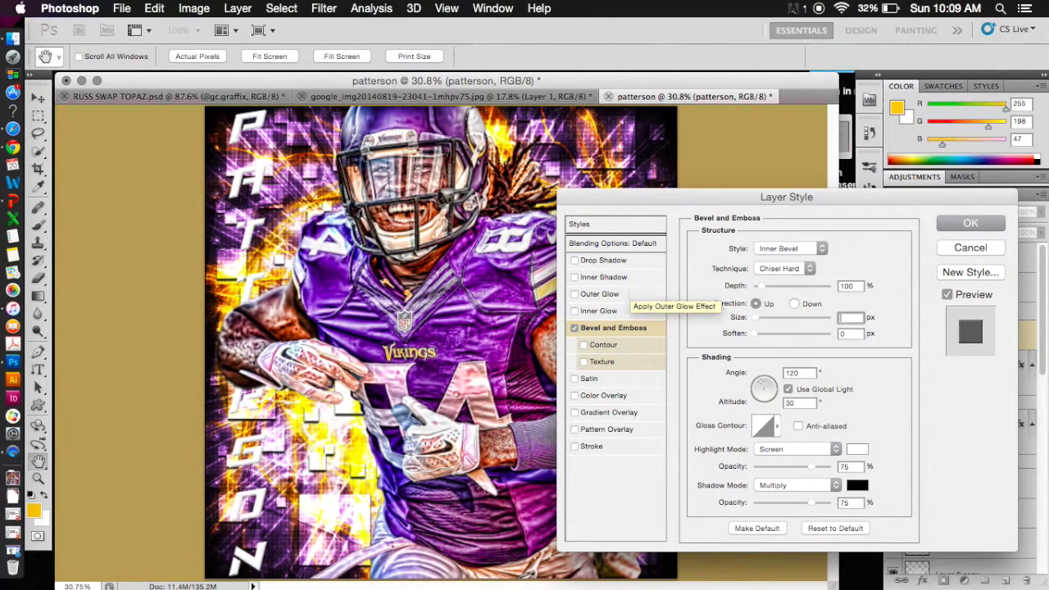
pyautogui.write('15')
# - Add a drop shadow to the patterson text, entering 90 and 10 in its settings, and apply the layer style
pyautogui.click(575, 261)
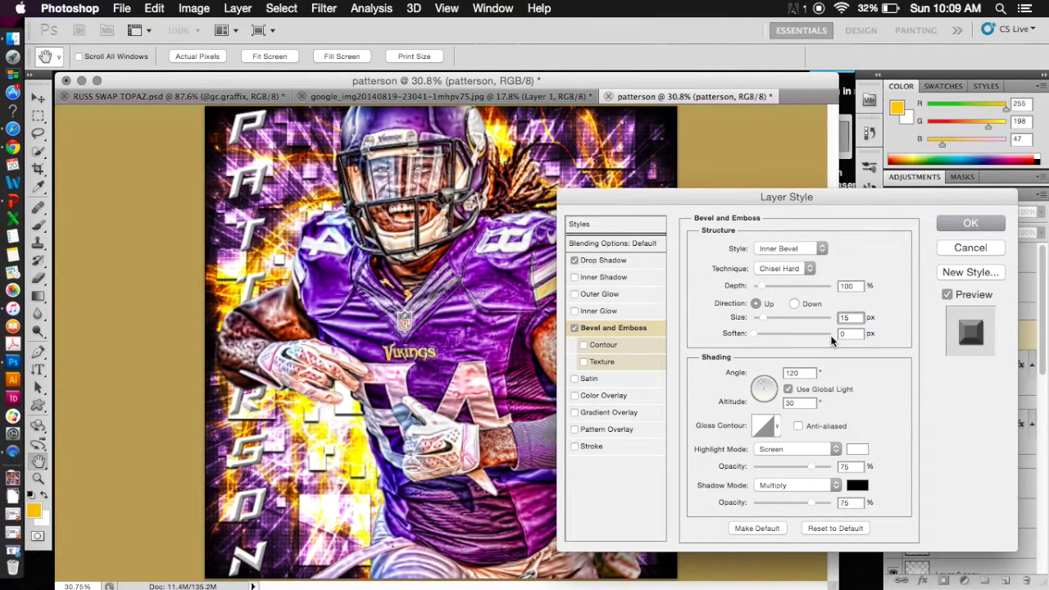
pyautogui.click(603, 261)
pyautogui.click(848, 294)
pyautogui.press('Tab')
pyautogui.write('90')
pyautogui.press('Tab')
pyautogui.write('10')
pyautogui.click(961, 220)
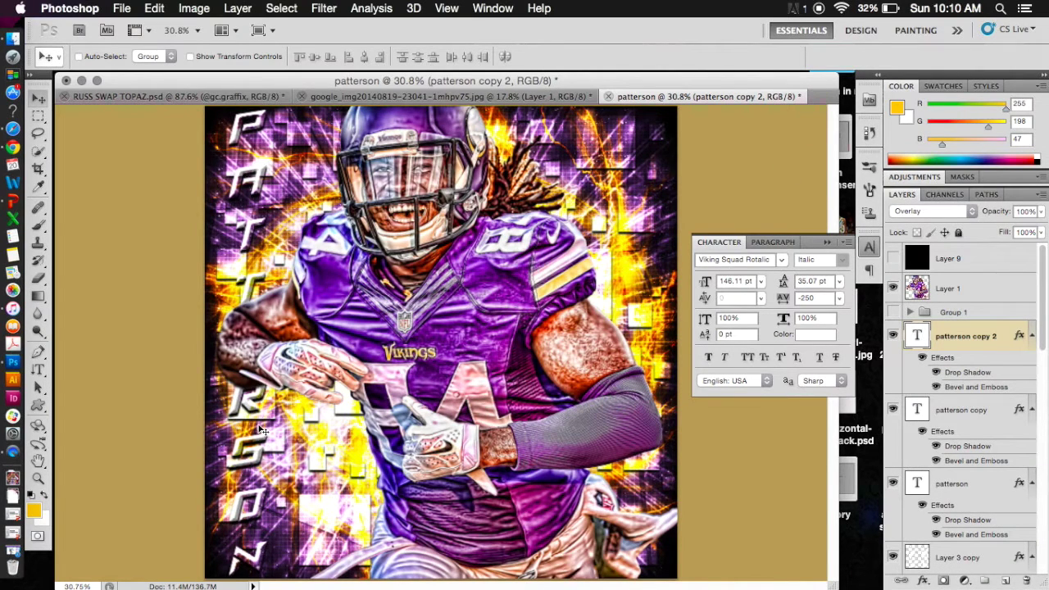
# - Shift the three patterson text layers together slightly to the right and hide the two copies
pyautogui.keyDown('shift'); pyautogui.click(989, 486); pyautogui.keyUp('shift')
pyautogui.moveTo(240, 418); pyautogui.dragTo(252, 418)
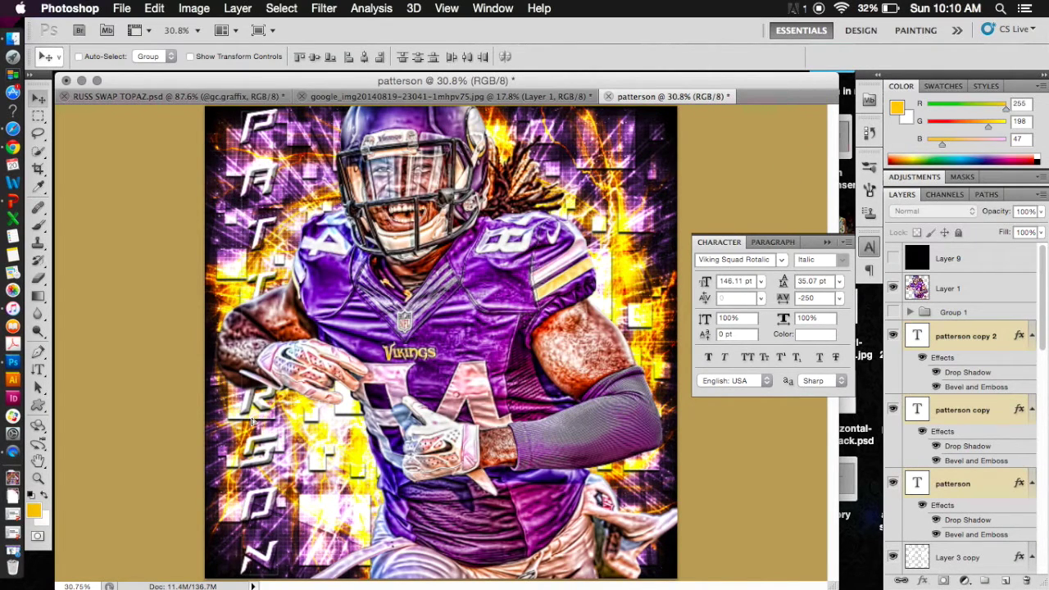
pyautogui.click(948, 338)
pyautogui.click(894, 335)
pyautogui.click(894, 409)
# - Set the blend mode of the original patterson text layer to Normal
pyautogui.click(965, 484)
pyautogui.click(933, 211)
pyautogui.click(908, 63)
# - Try Aldo the Apache and Battleforce 5 on the whole vertical patterson text, and set its font to AddSpeedy
pyautogui.click(39, 371)
pyautogui.click(259, 532)
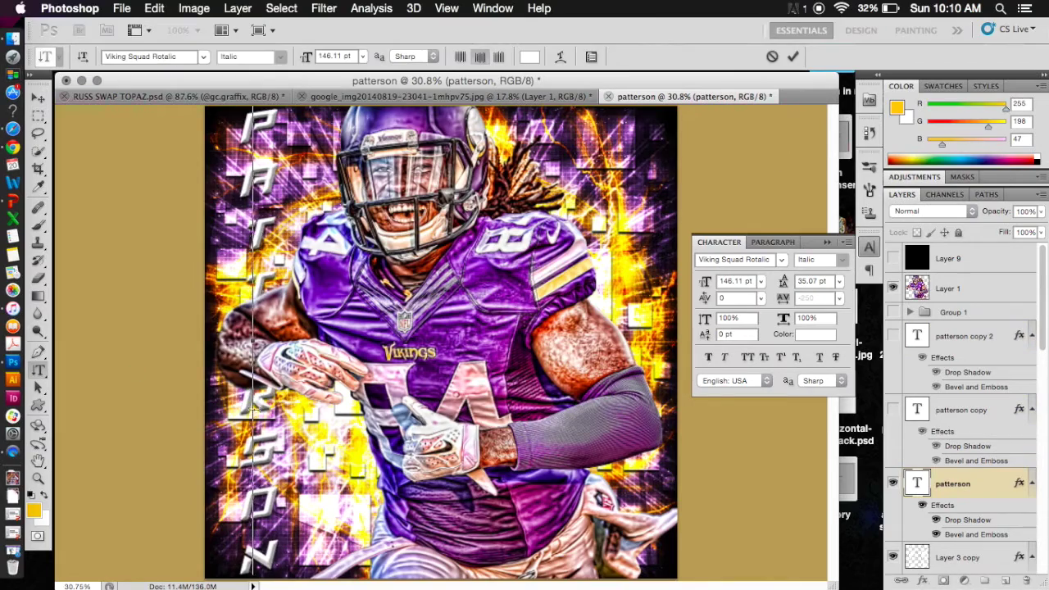
pyautogui.press('super+a')
pyautogui.click(206, 57)
pyautogui.scroll(20, 230, 278)
pyautogui.click(267, 96)
pyautogui.click(205, 57)
pyautogui.click(203, 39)
pyautogui.click(203, 55)
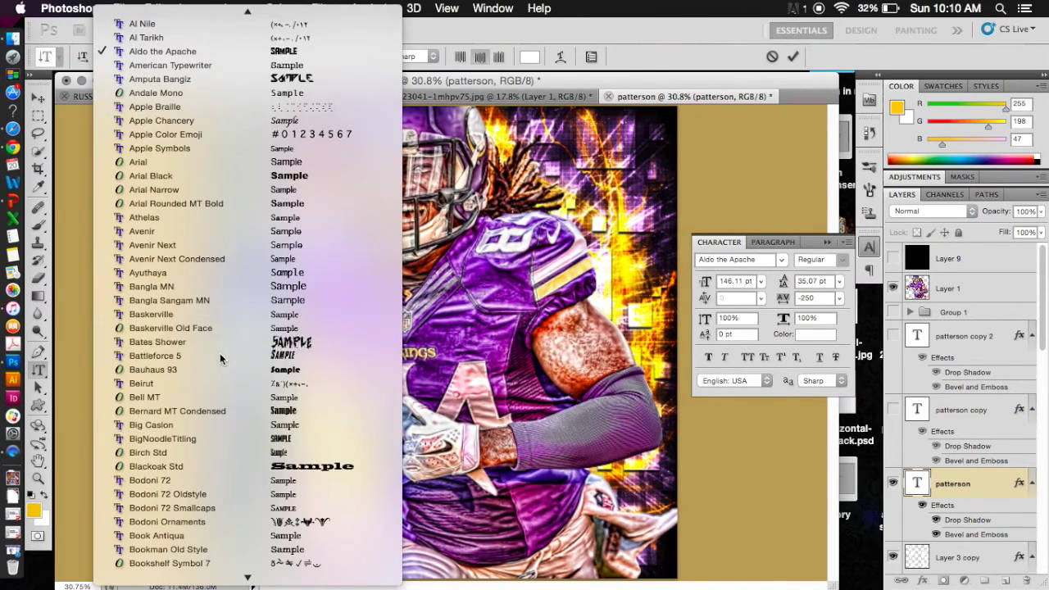
pyautogui.click(219, 354)
pyautogui.click(205, 56)
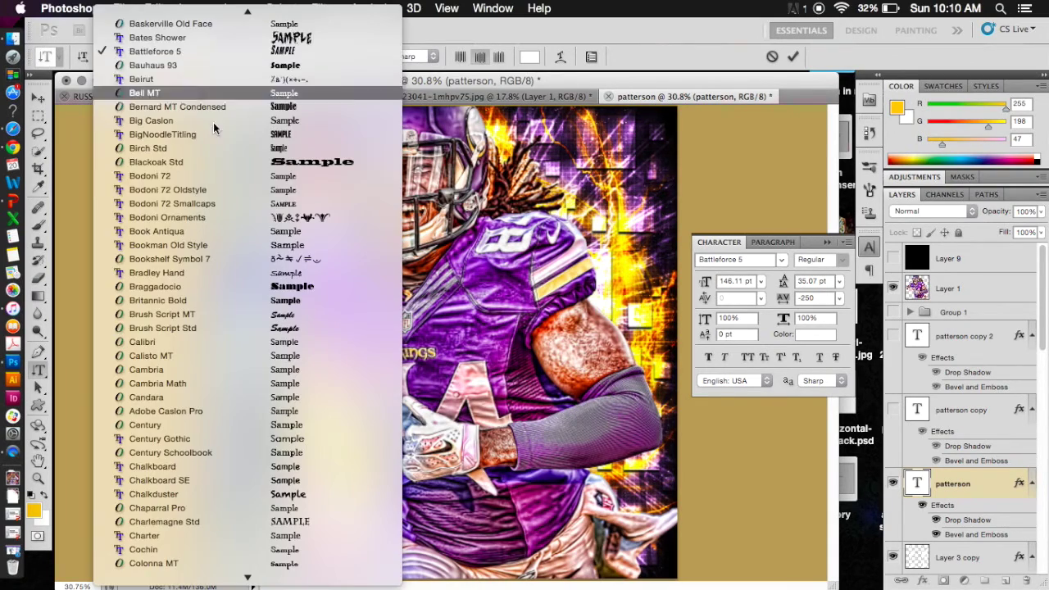
pyautogui.click(218, 40)
pyautogui.click(204, 56)
pyautogui.scroll(15, 210, 135)
pyautogui.click(234, 40)
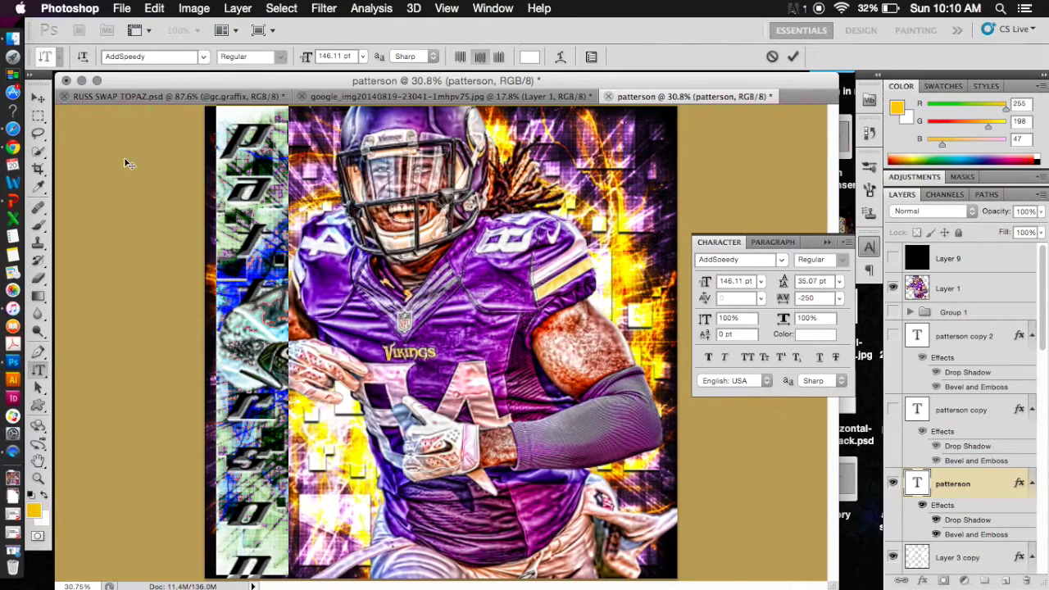
pyautogui.click(870, 246)
# - Replace the vertical name text with PATTERSON in capital letters
pyautogui.click(39, 97)
pyautogui.press('super+t')
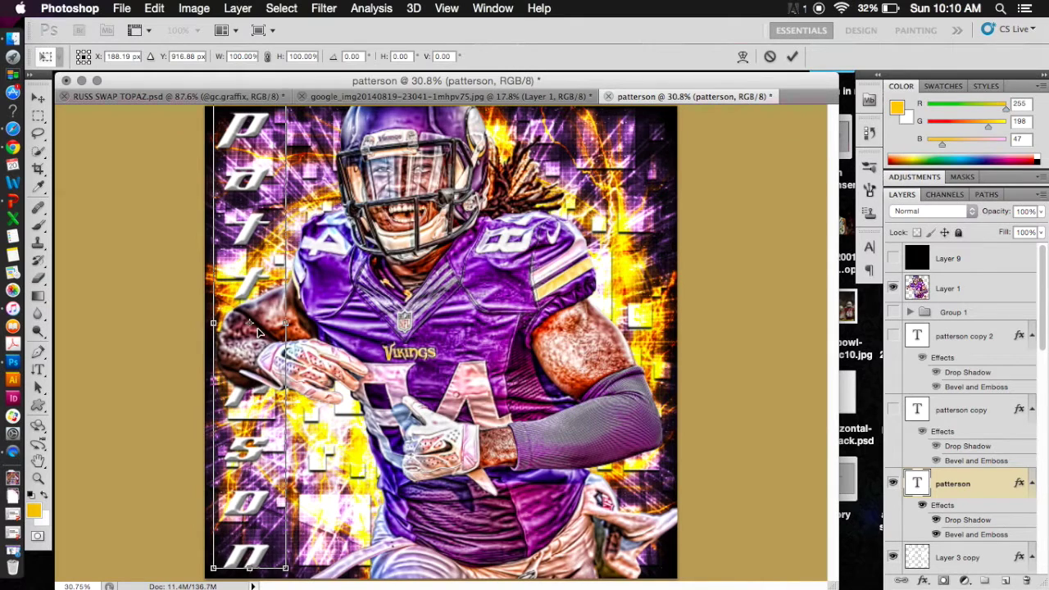
pyautogui.click(38, 370)
pyautogui.click(667, 226)
pyautogui.moveTo(243, 565); pyautogui.dragTo(238, 141)
pyautogui.press('BackSpace')
pyautogui.write('PATTERSON')
pyautogui.click(39, 98)
# - Scale down and reposition the PATTERSON text so the whole name fits along the artwork's left edge
pyautogui.moveTo(325, 130); pyautogui.dragTo(320, 150)
pyautogui.press('super+t')
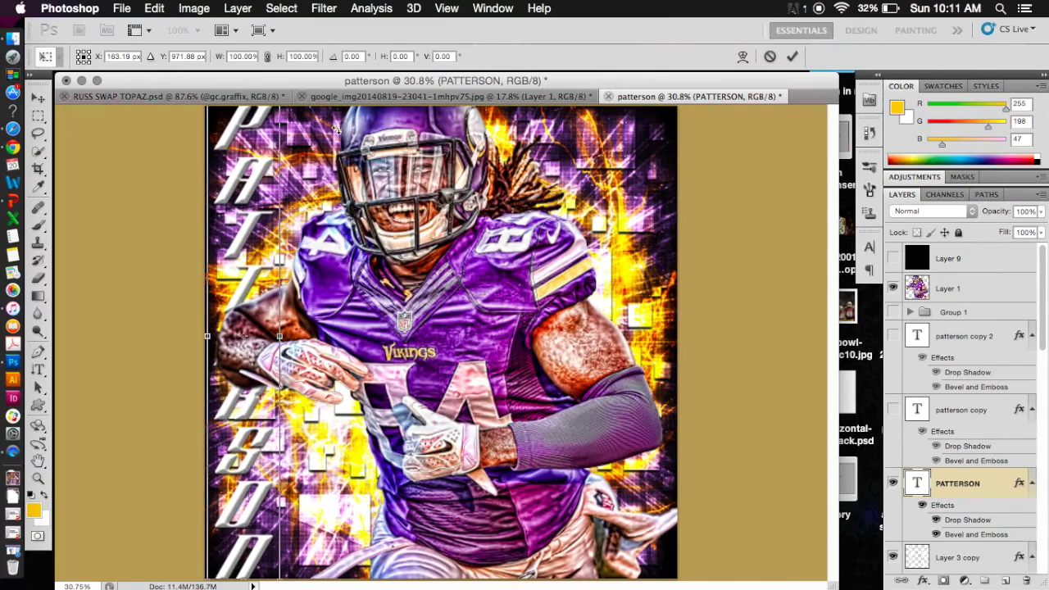
pyautogui.press('super+minus')
pyautogui.press('super+0')
pyautogui.moveTo(130, 110); pyautogui.dragTo(130, 115)
pyautogui.moveTo(97, 371); pyautogui.dragTo(100, 362)
pyautogui.moveTo(130, 114); pyautogui.dragTo(128, 115)
pyautogui.moveTo(108, 344); pyautogui.dragTo(112, 344)
pyautogui.press('Return')
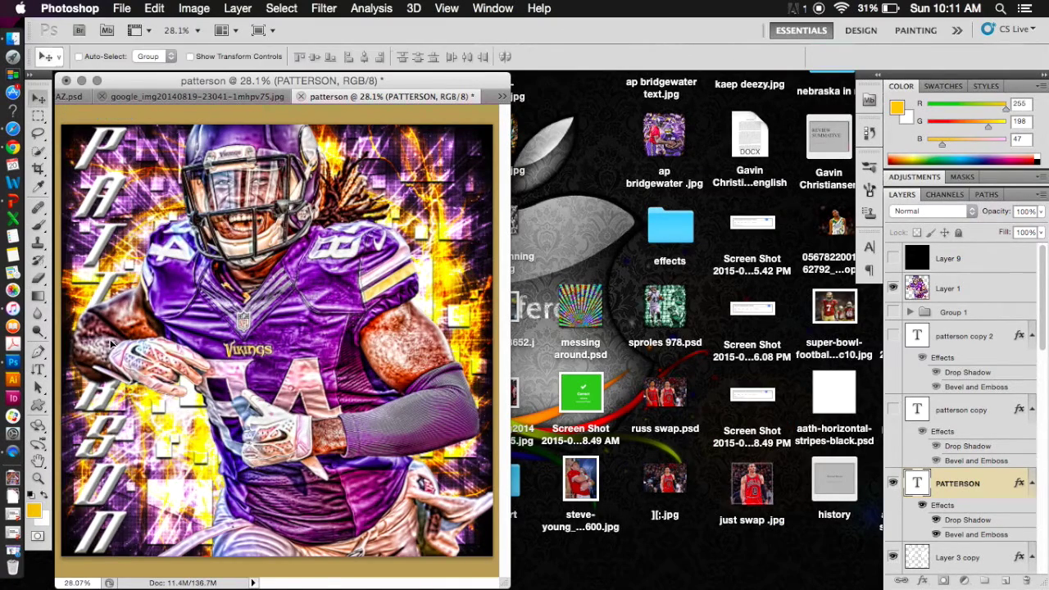
# - Widen the document window and delete the patterson copy and patterson copy 2 layers
pyautogui.press('super+0')
pyautogui.moveTo(544, 584); pyautogui.dragTo(874, 582)
pyautogui.click(971, 410)
pyautogui.press('Delete')
pyautogui.click(966, 336)
pyautogui.press('Delete')
# - Duplicate the PATTERSON text layer twice, with the copies in Overlay blend mode
pyautogui.click(931, 211)
pyautogui.click(918, 361)
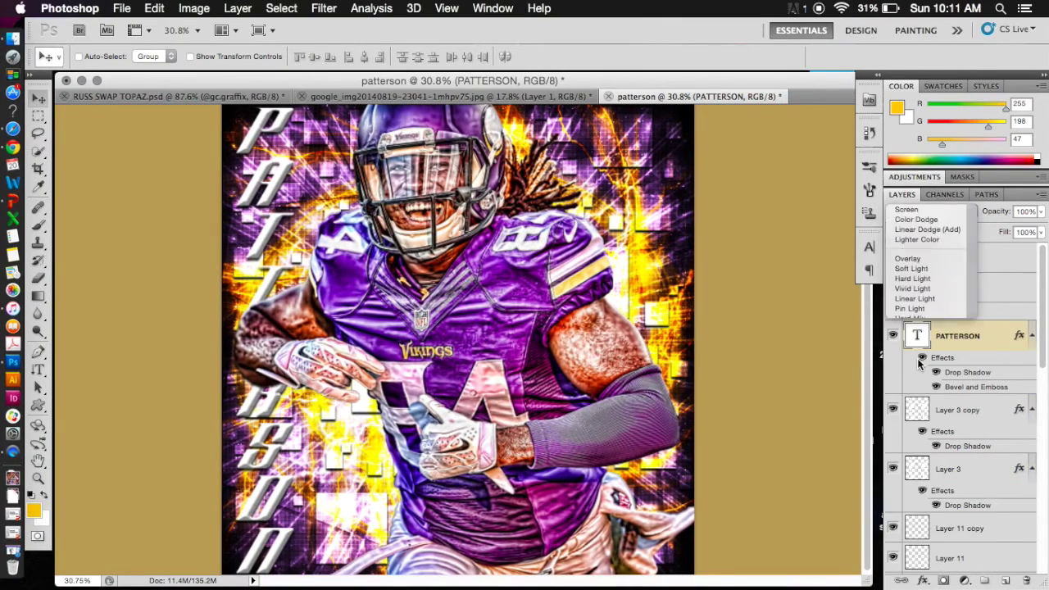
pyautogui.press('super+j')
pyautogui.press('super+j')
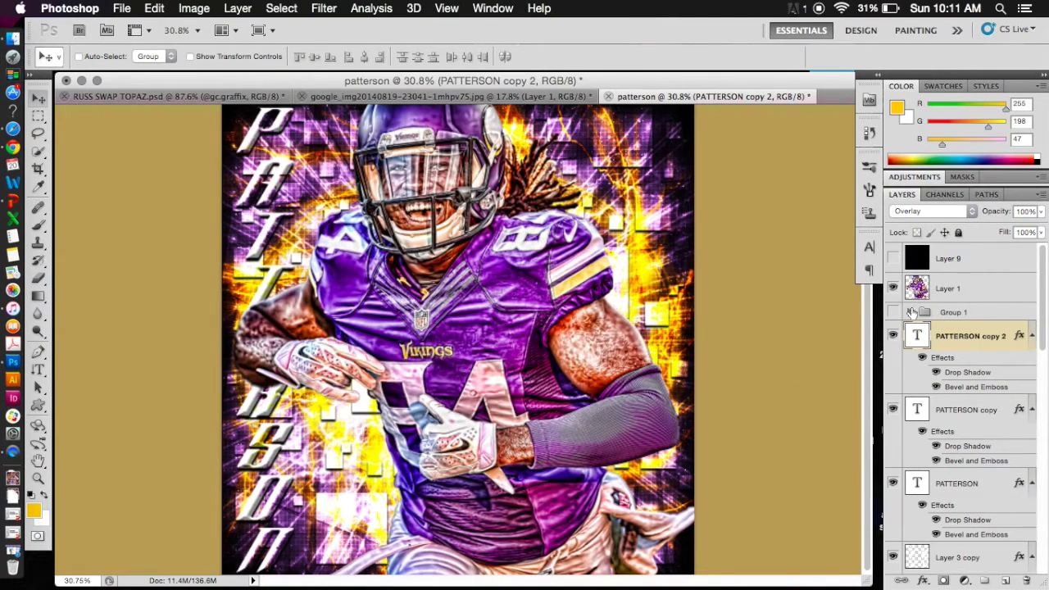
# - Delete the hidden Group 1 and its contents
pyautogui.click(957, 313)
pyautogui.press('Delete')
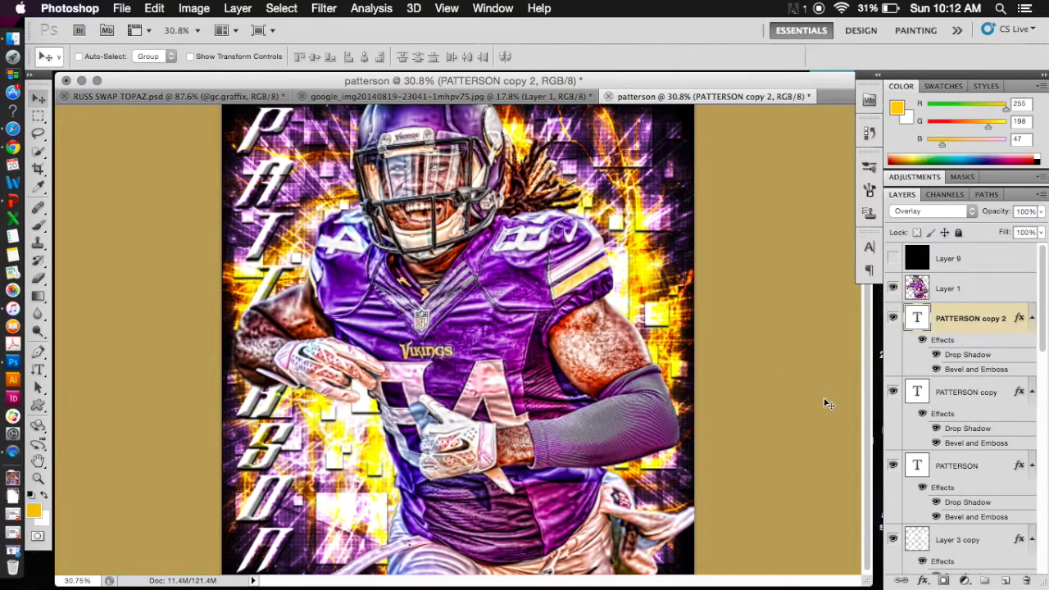
pyautogui.click(38, 369)
pyautogui.click(90, 370)
pyautogui.click(562, 457)
pyautogui.click(363, 56)
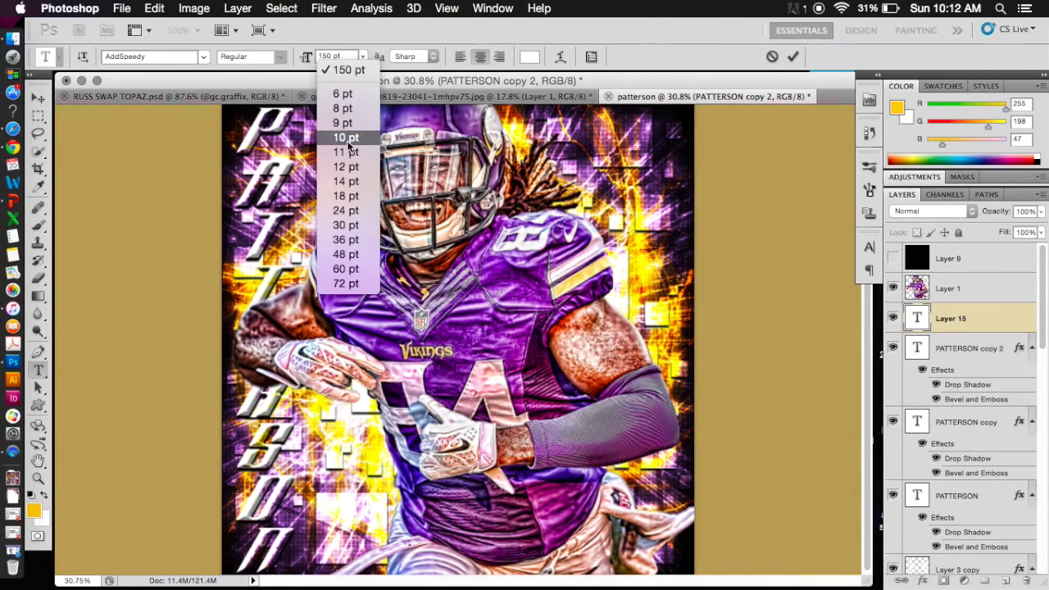
pyautogui.click(348, 181)
pyautogui.click(363, 57)
pyautogui.click(359, 240)
pyautogui.click(363, 57)
pyautogui.click(345, 210)
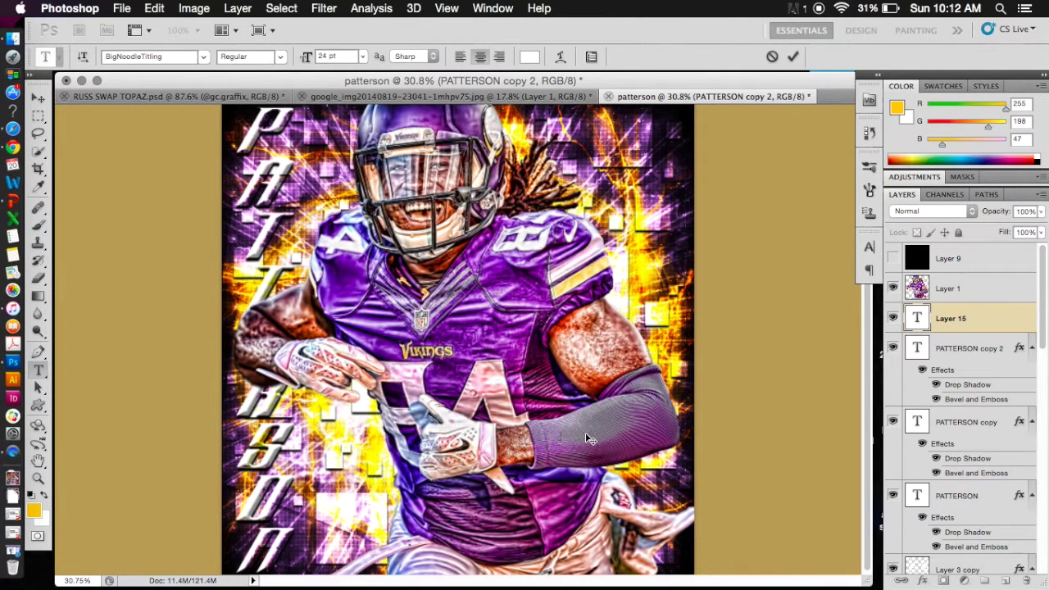
pyautogui.click(37, 99)
pyautogui.moveTo(955, 318); pyautogui.dragTo(954, 281)
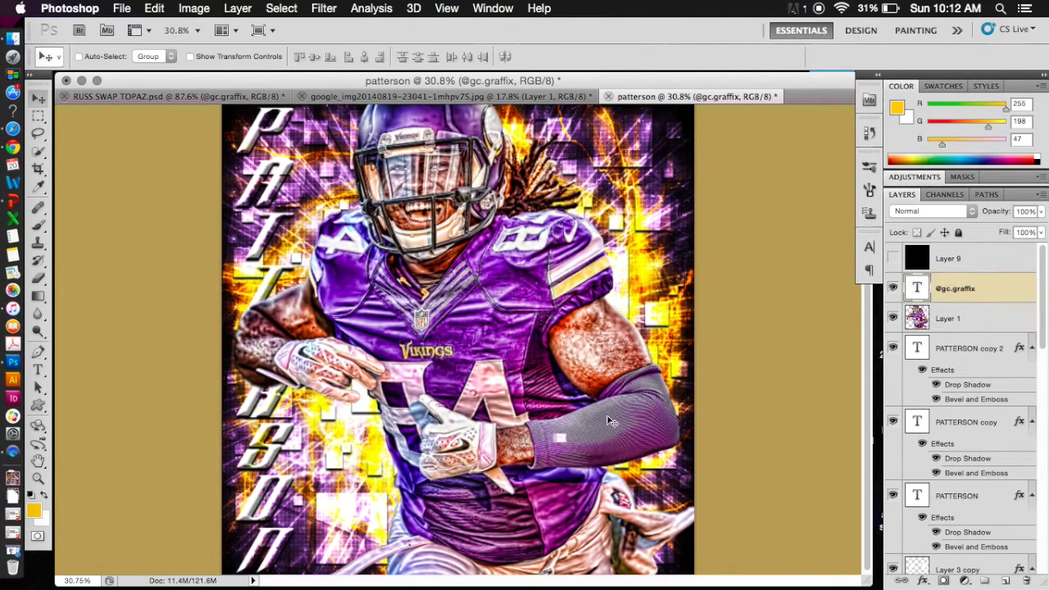
pyautogui.click(38, 371)
pyautogui.click(560, 437)
pyautogui.press('super+a')
pyautogui.click(869, 247)
pyautogui.click(840, 298)
pyautogui.click(820, 403)
pyautogui.click(39, 100)
pyautogui.moveTo(552, 527); pyautogui.dragTo(372, 485)
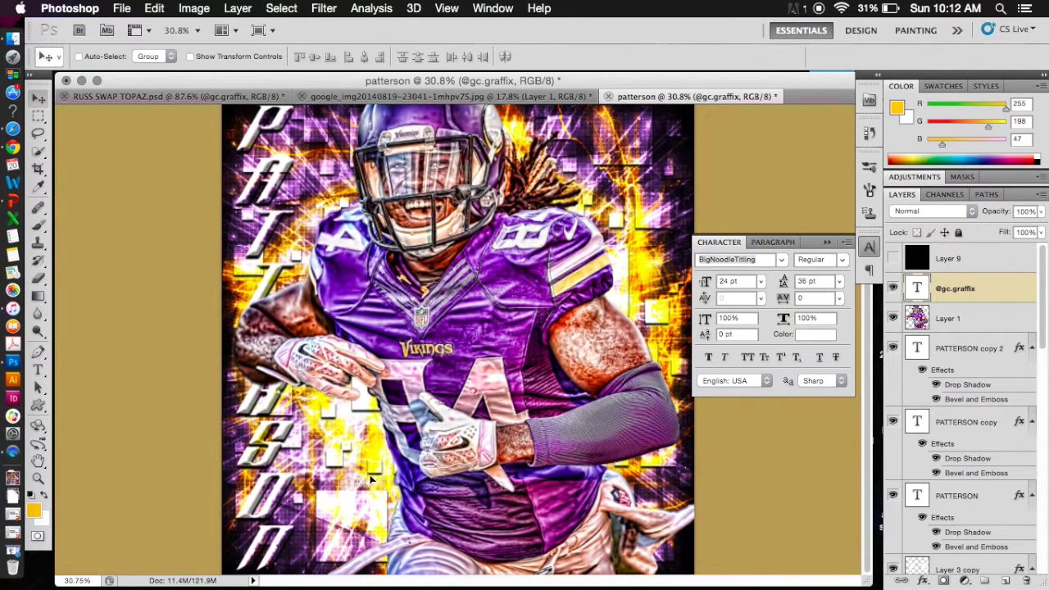
pyautogui.click(873, 249)
pyautogui.doubleClick(996, 289)
pyautogui.click(599, 448)
pyautogui.click(972, 224)
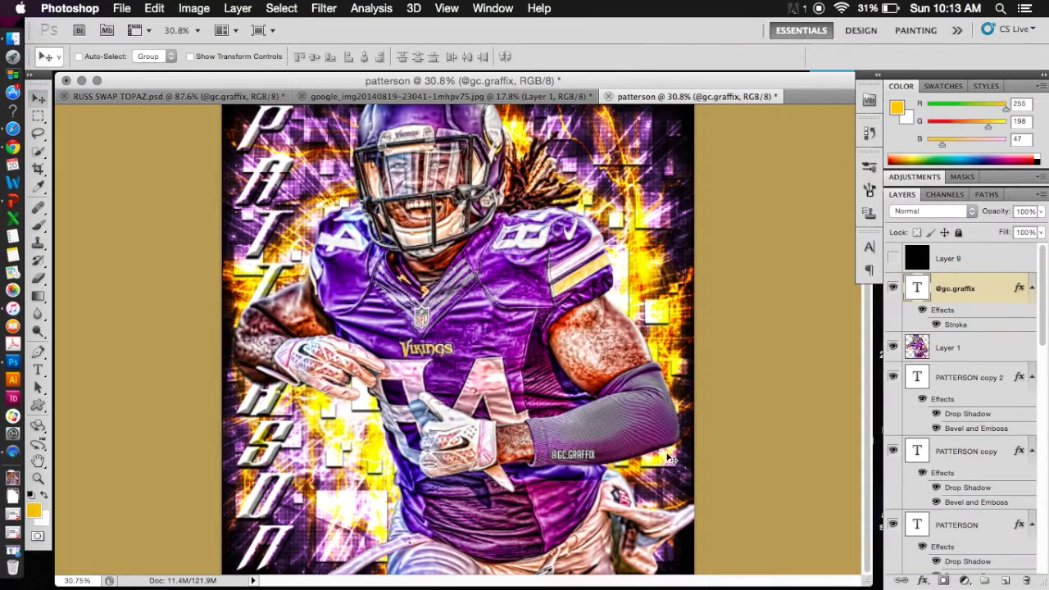
pyautogui.press('super+t')
pyautogui.press('Return')
pyautogui.click(932, 210)
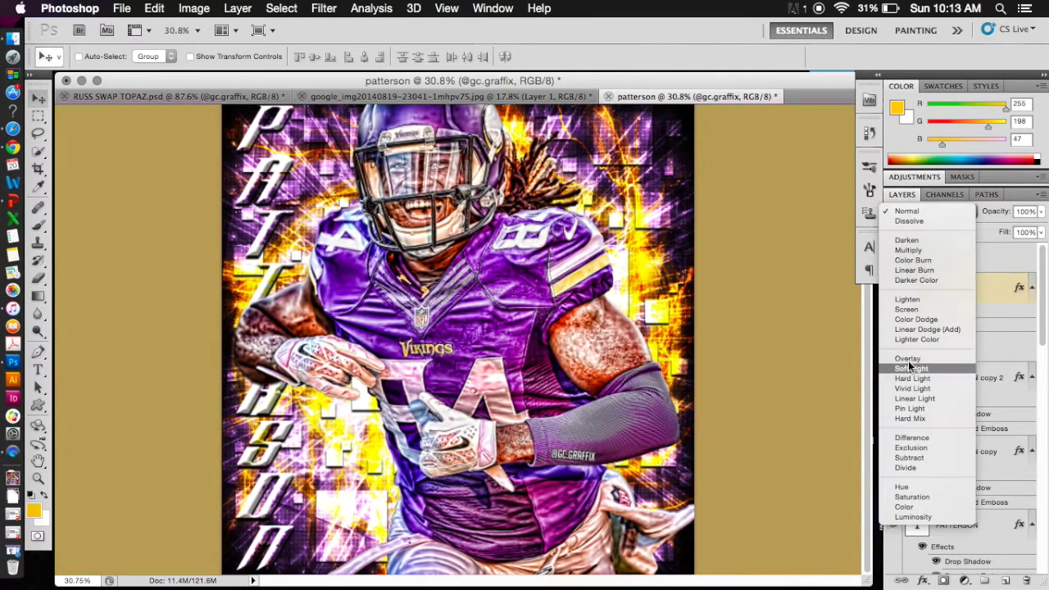
pyautogui.click(908, 368)
pyautogui.press('super+j')
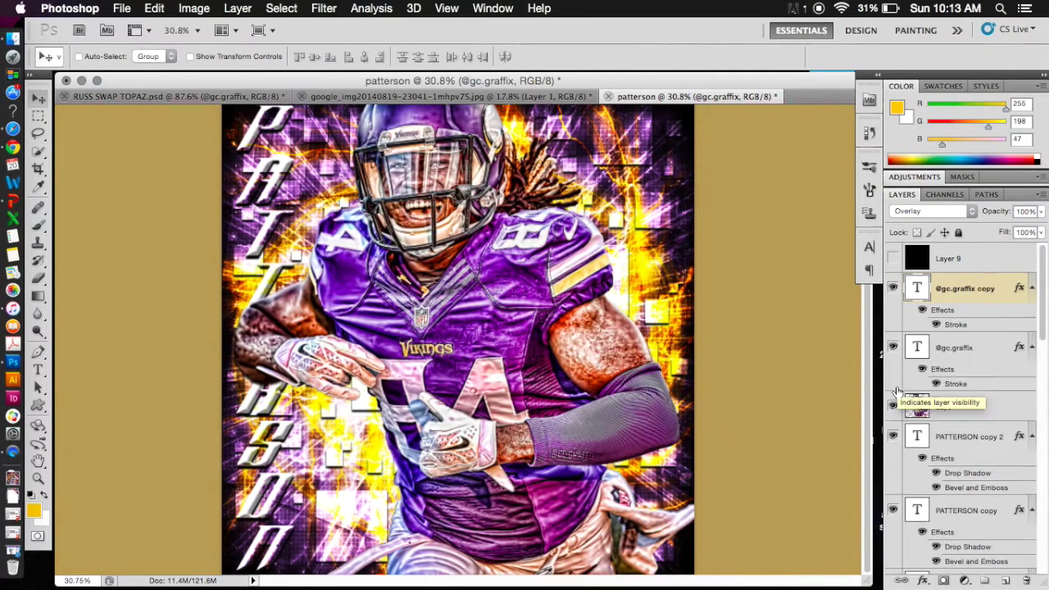
pyautogui.press('super+0')
pyautogui.press('super+plus')
pyautogui.press('super+plus')
pyautogui.press('super+plus')
pyautogui.press('super+plus')
pyautogui.press('super+plus')
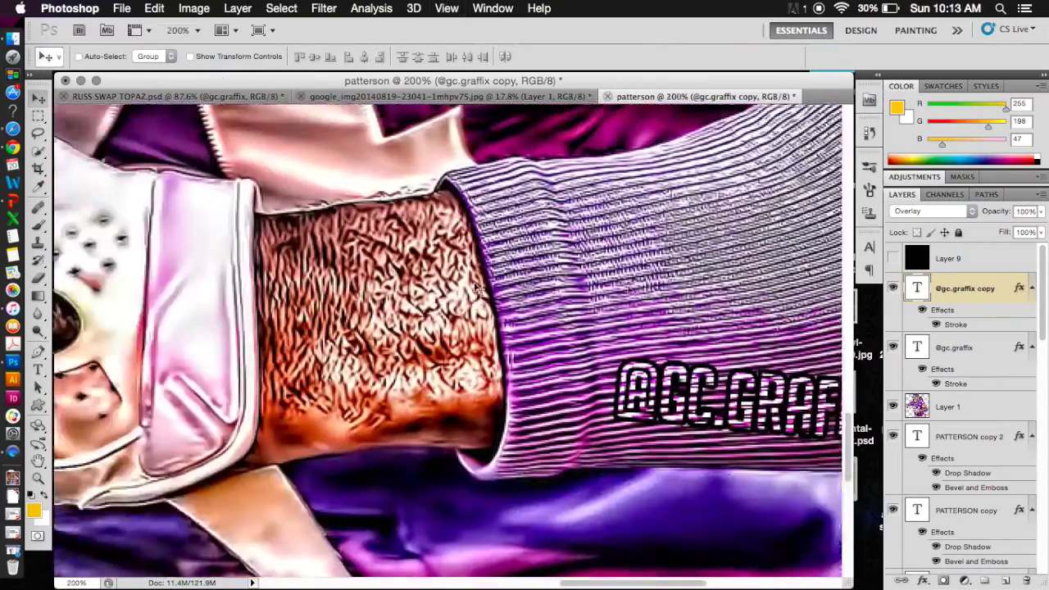
pyautogui.moveTo(764, 285); pyautogui.dragTo(482, 286)
pyautogui.press('Delete')
pyautogui.click(38, 369)
pyautogui.moveTo(620, 414); pyautogui.dragTo(334, 390)
pyautogui.click(353, 55)
pyautogui.click(348, 228)
pyautogui.click(41, 99)
pyautogui.press('super+0')
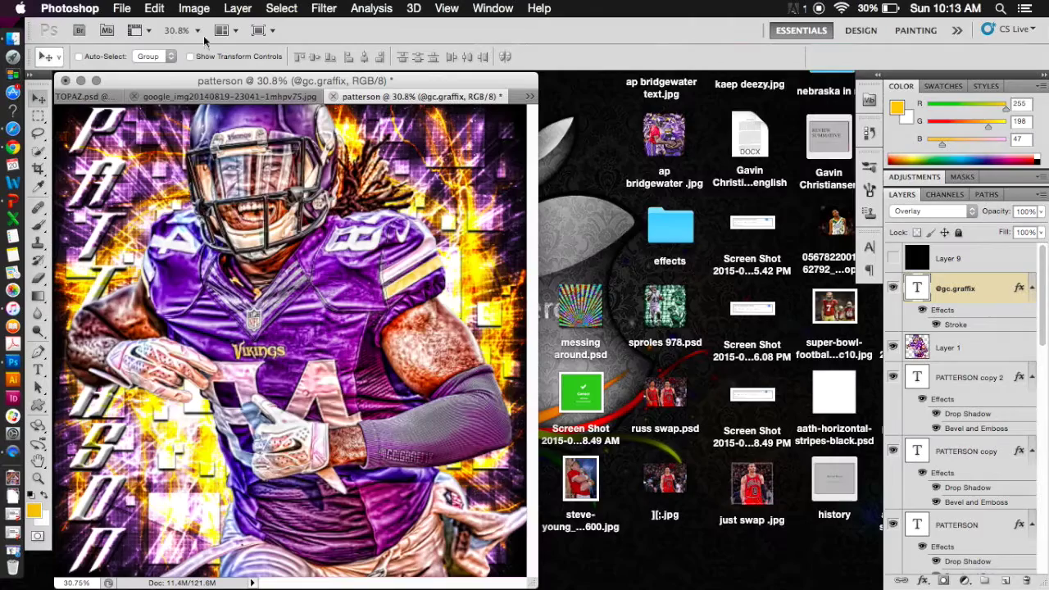
# - Save the layered artwork as patterson.psd in Photoshop format
pyautogui.press('super+shift+s')
pyautogui.click(549, 217)
pyautogui.click(549, 216)
pyautogui.click(533, 178)
pyautogui.click(493, 343)
pyautogui.click(681, 361)
pyautogui.click(682, 247)
# - Save a copy of the artwork in JPEG format
pyautogui.click(121, 7)
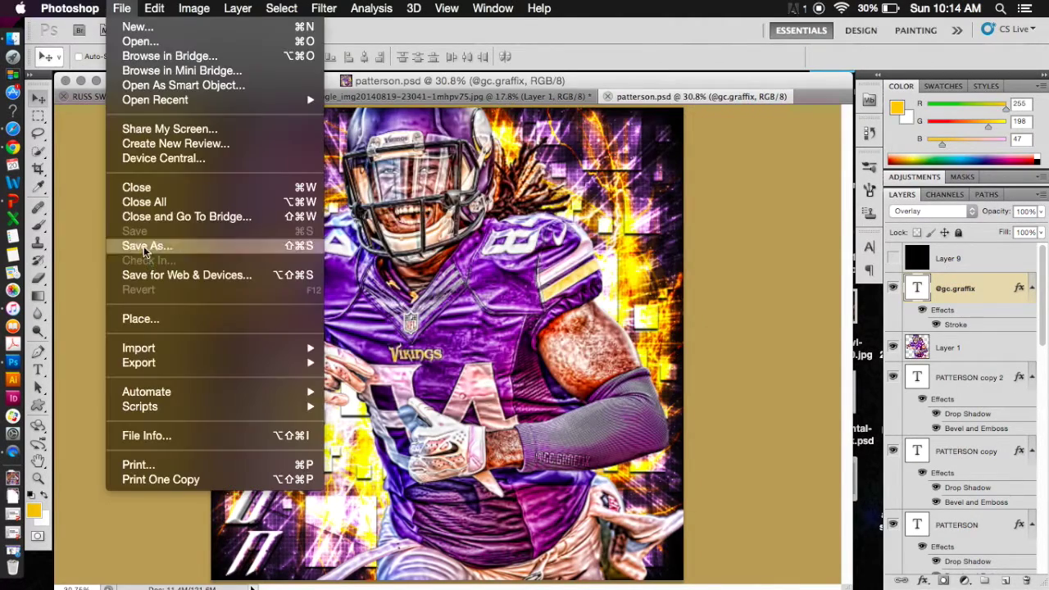
pyautogui.click(135, 243)
pyautogui.click(566, 215)
pyautogui.click(472, 355)
pyautogui.click(500, 178)
pyautogui.click(482, 271)
pyautogui.press('Return')
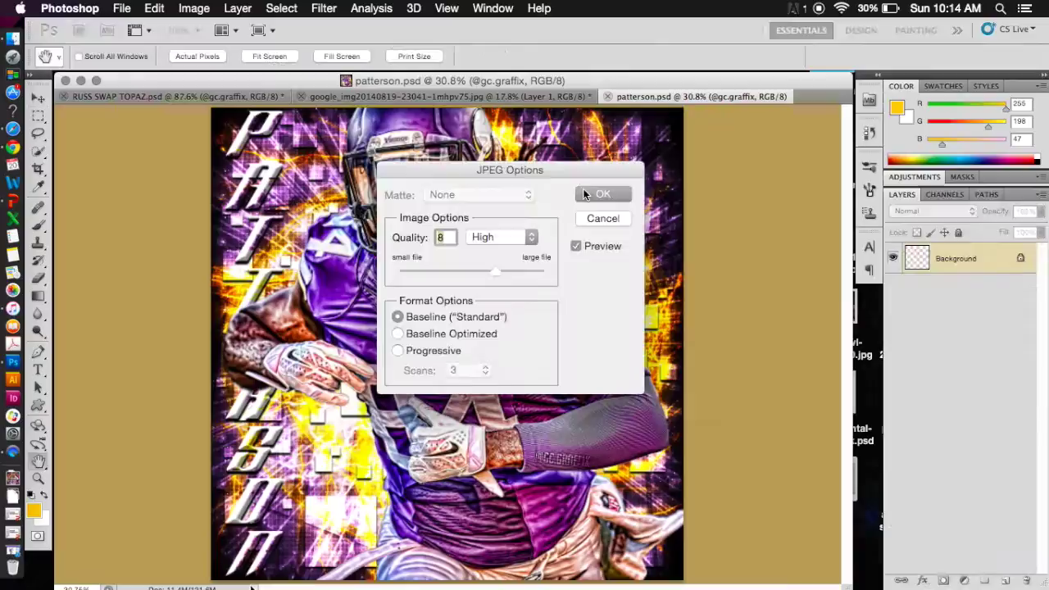